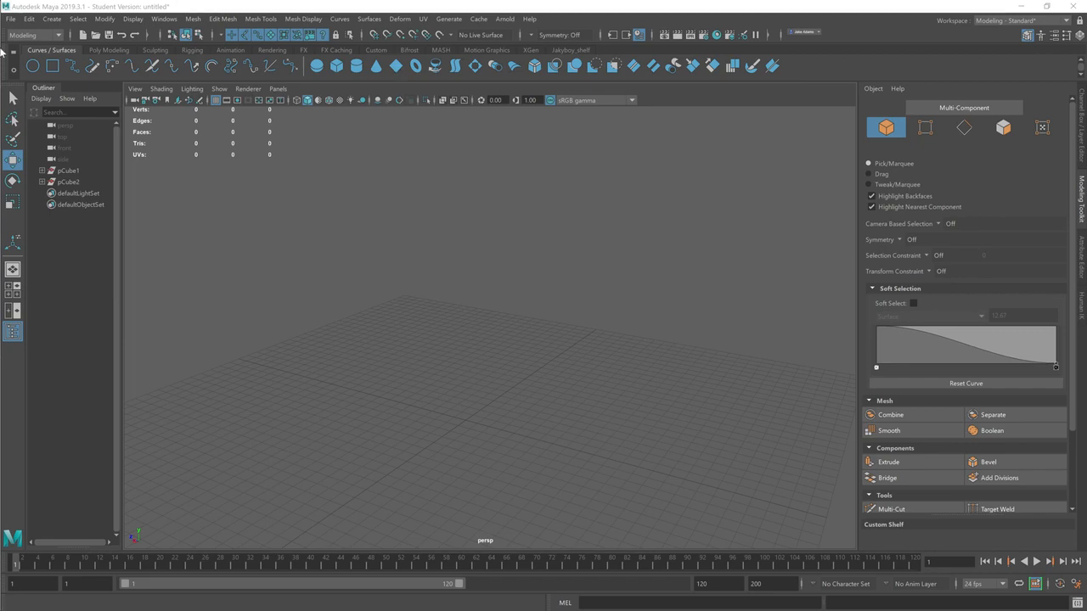
Step: Activate the CV Curve tool
left_click(50, 19)
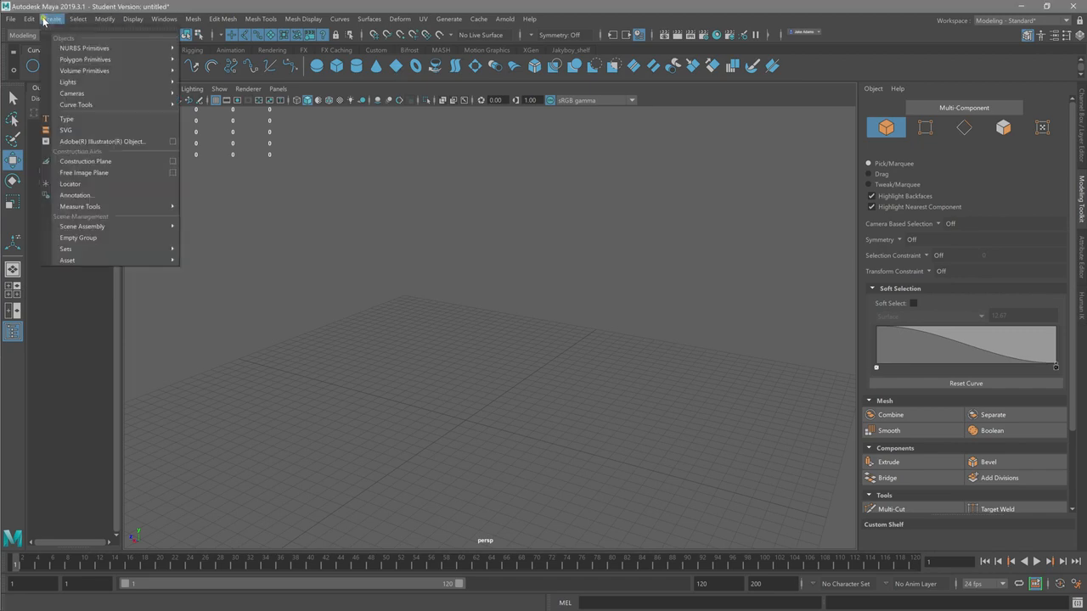
left_click(704, 408)
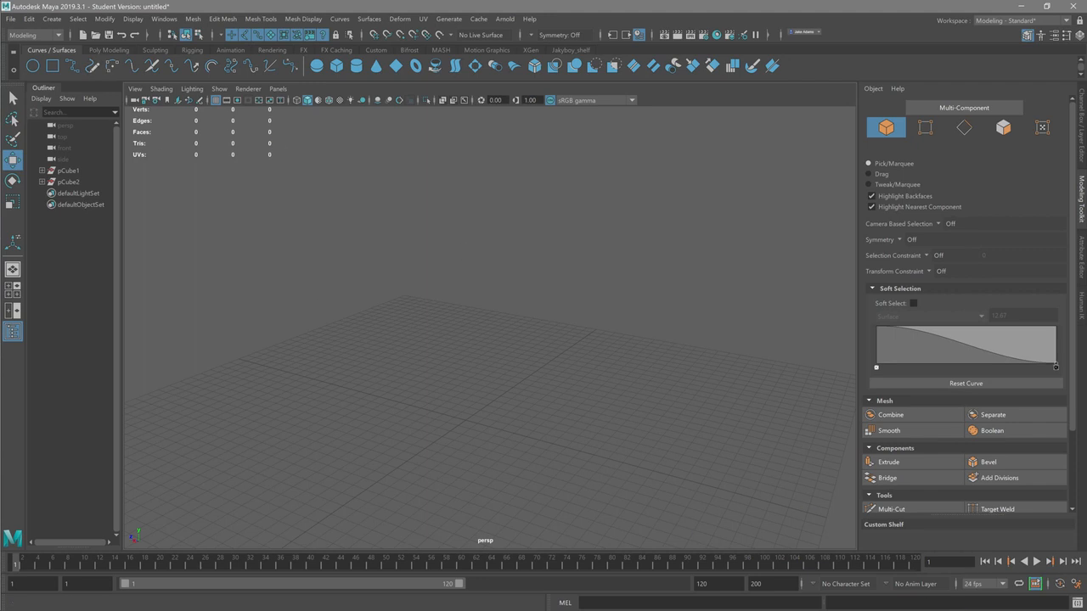
left_click(60, 20)
mouse_move(73, 49)
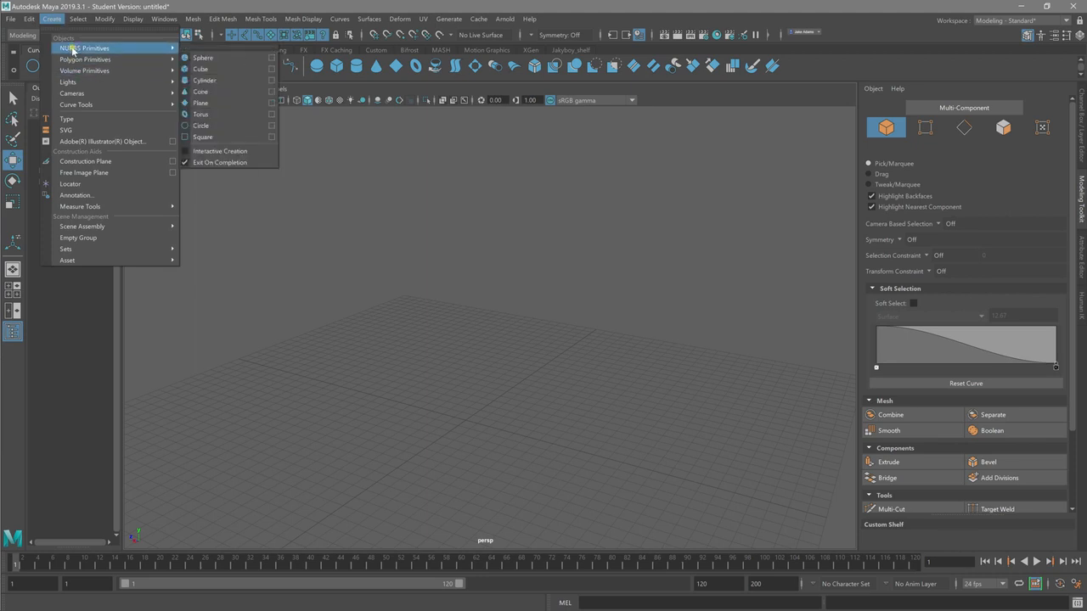
mouse_move(96, 105)
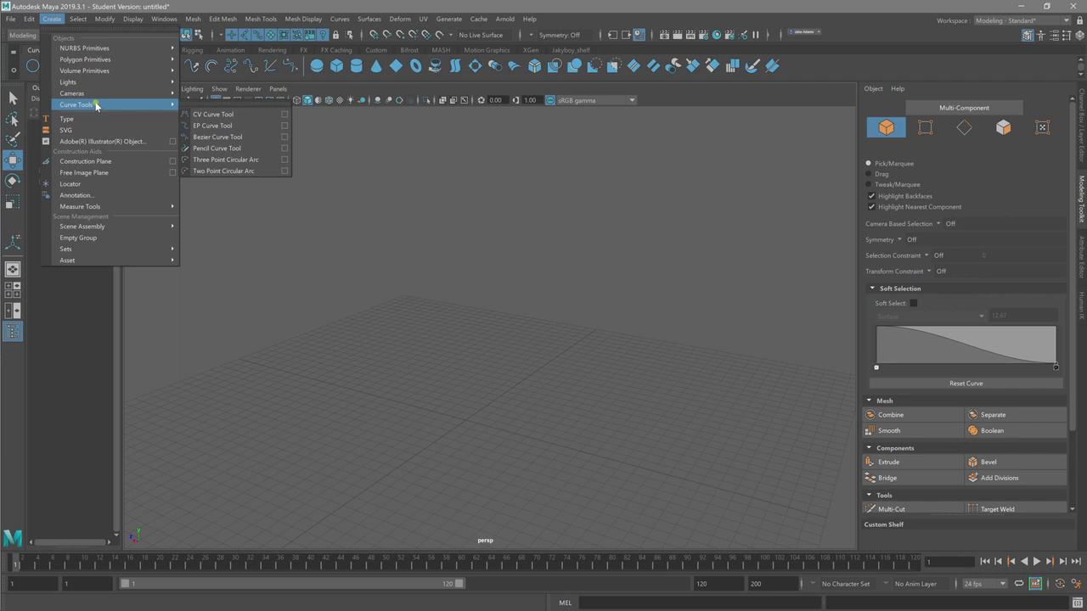
left_click(222, 115)
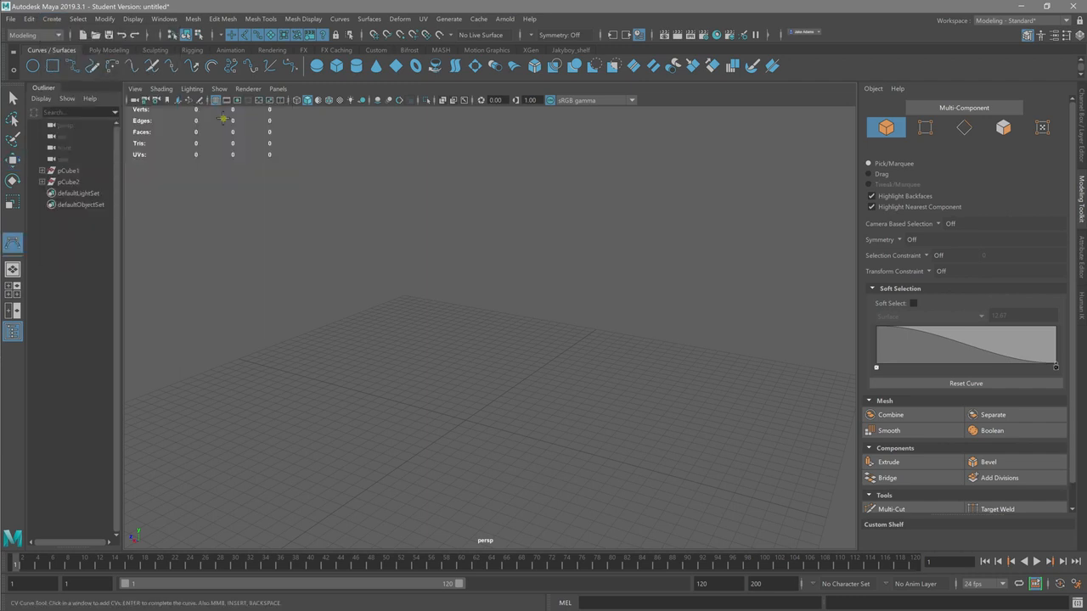
Step: Try out the tool by placing CVs for a freehand S-shaped curve across the grid in the perspective view
left_click_drag(469, 430, 500, 403, "alt")
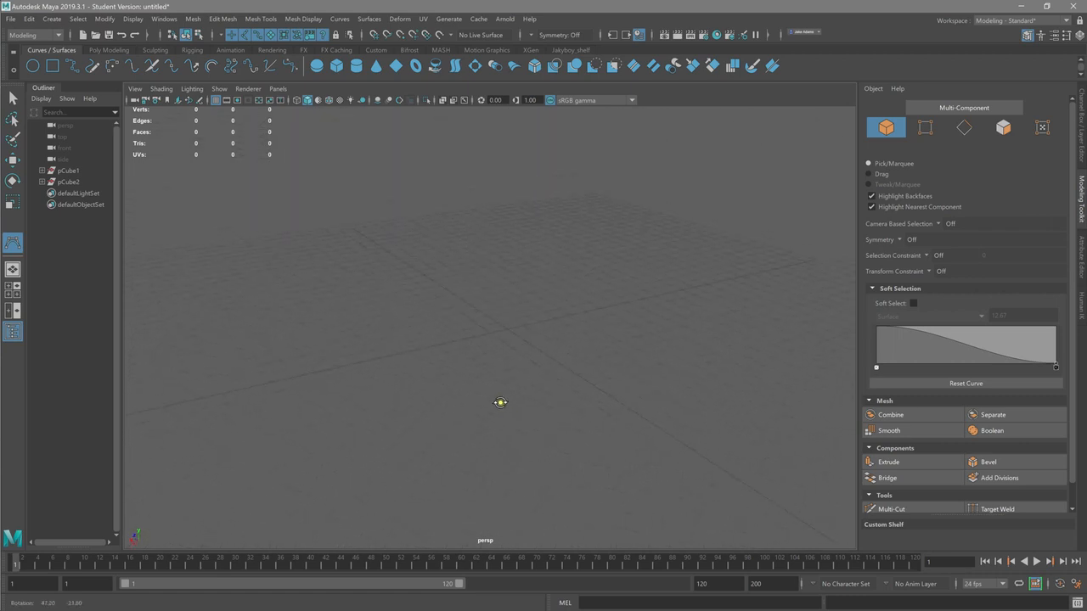
right_click_drag(512, 357, 368, 348, "alt")
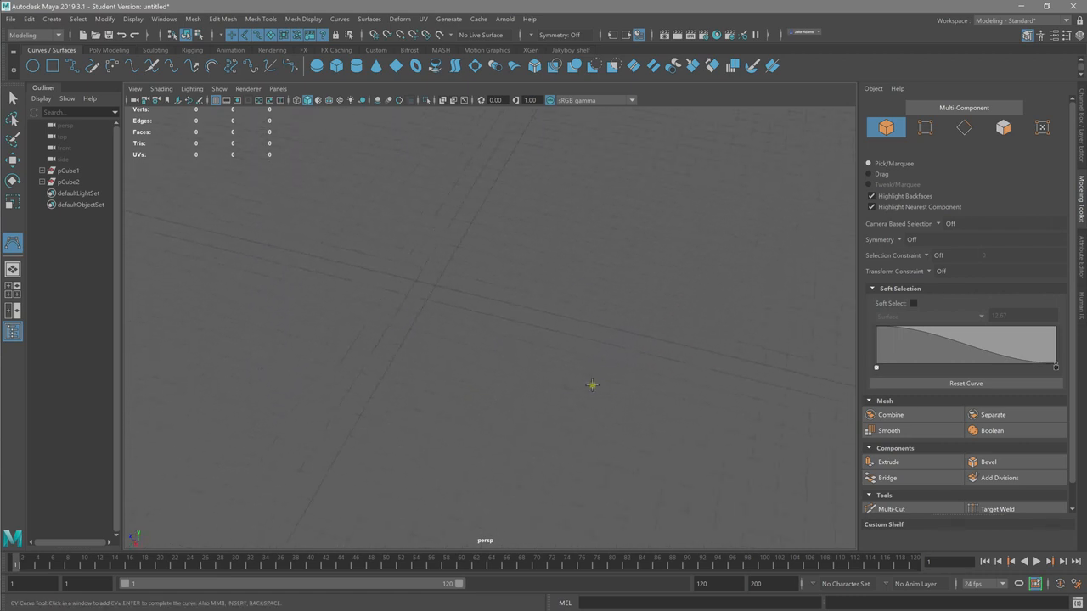
left_click_drag(490, 364, 507, 409, "alt")
left_click(239, 290)
left_click(279, 398)
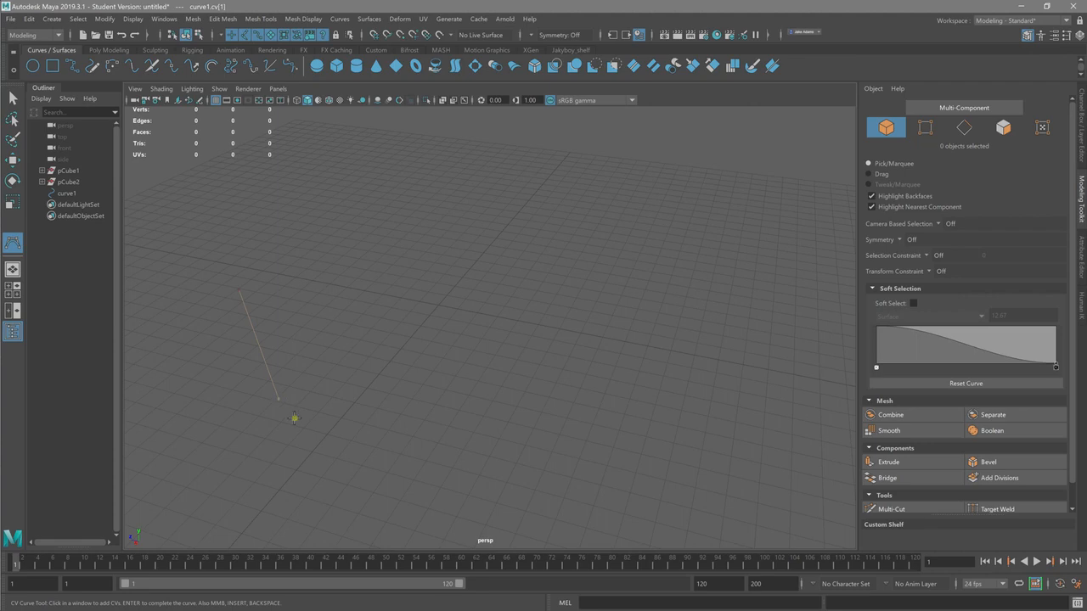
left_click_drag(342, 432, 464, 383)
left_click_drag(510, 352, 521, 308)
left_click_drag(512, 266, 496, 236)
left_click_drag(576, 337, 529, 317, "alt")
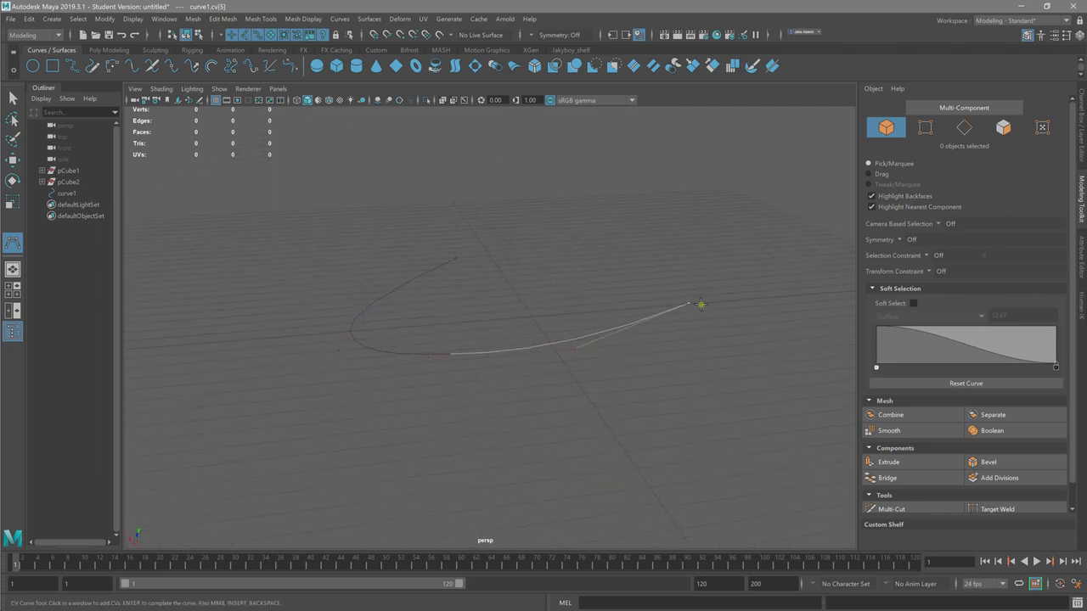
left_click_drag(732, 307, 797, 345)
middle_click_drag(764, 378, 430, 345, "alt")
left_click_drag(501, 358, 477, 405)
right_click_drag(546, 417, 381, 393, "alt")
left_click_drag(495, 437, 397, 431)
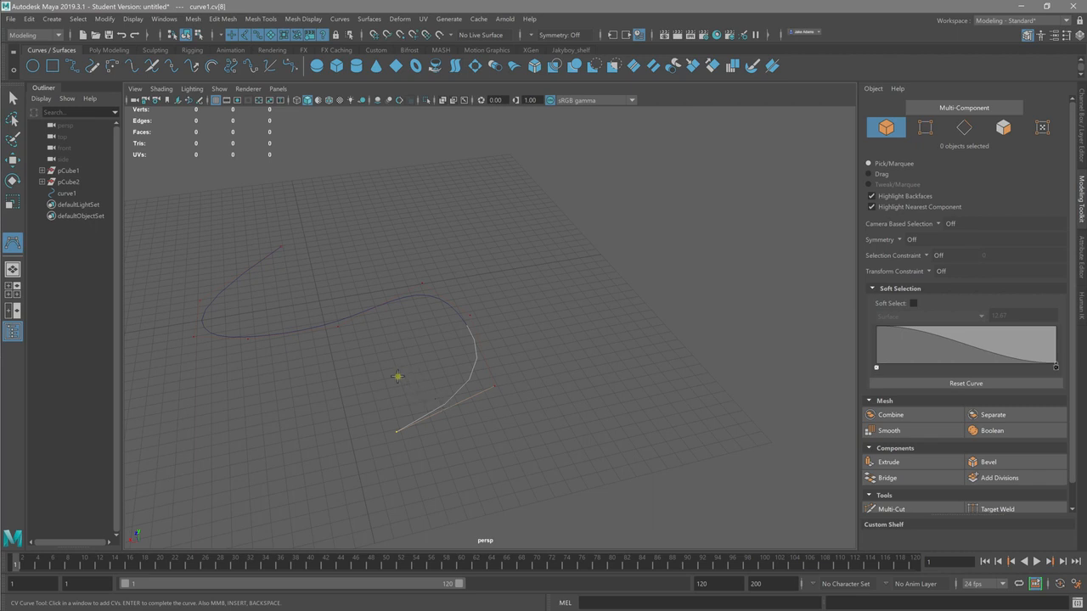
Step: Undo the entire trial curve on the perspective grid
key("ctrl+z")
key("ctrl+z")
key("ctrl+z")
key("ctrl+z")
key("ctrl+z")
key("ctrl+z")
key("ctrl+z")
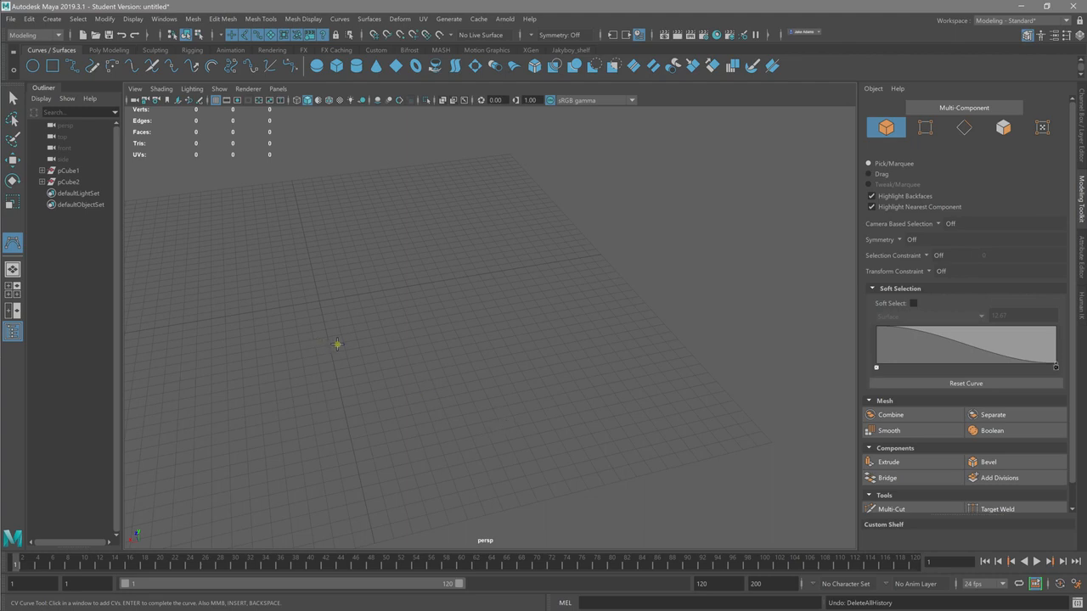
Step: Start a CV curve in the maximized side view, placing points from above the origin down through an S-bend around the vertical axis
key("space")
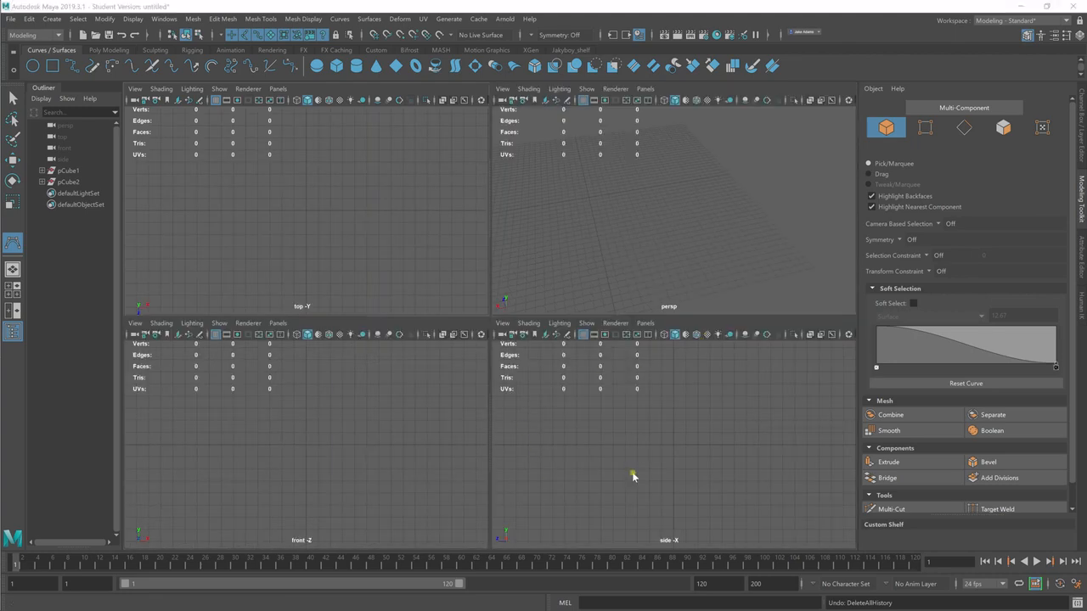
key("space")
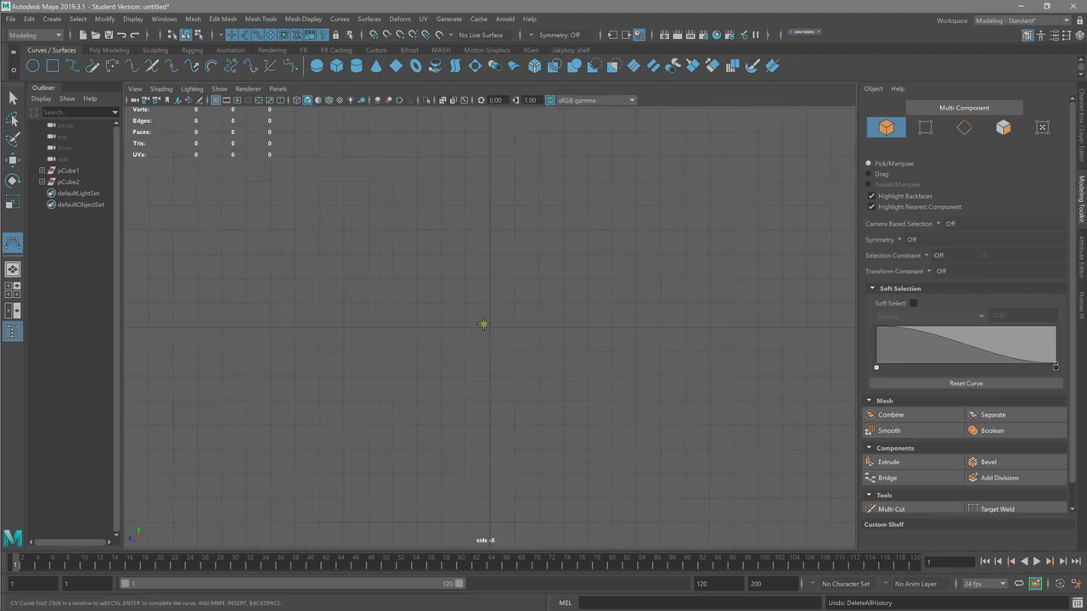
left_click(515, 133)
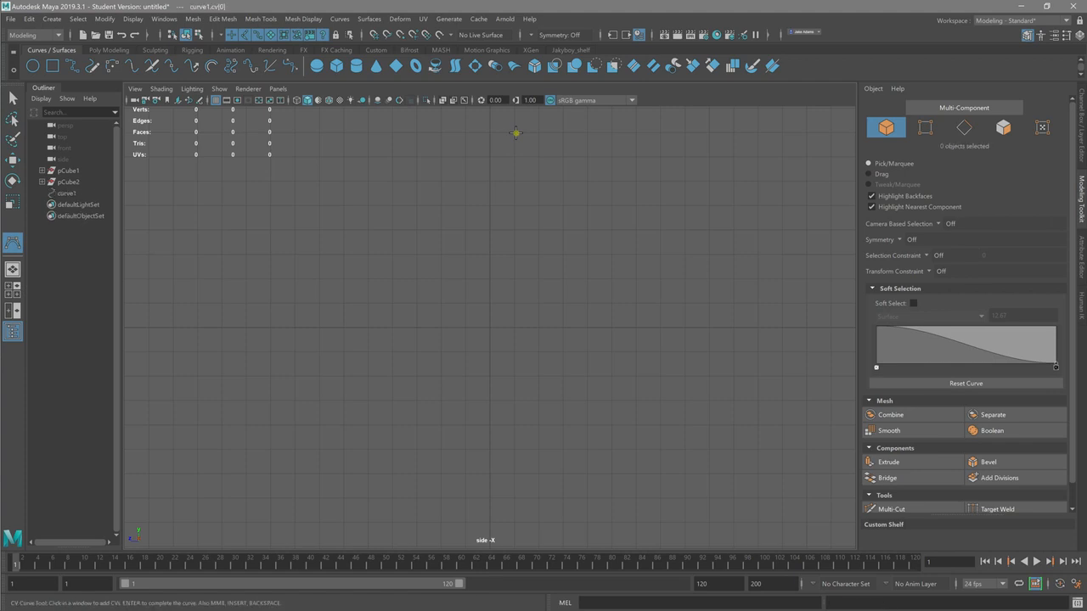
left_click(475, 162)
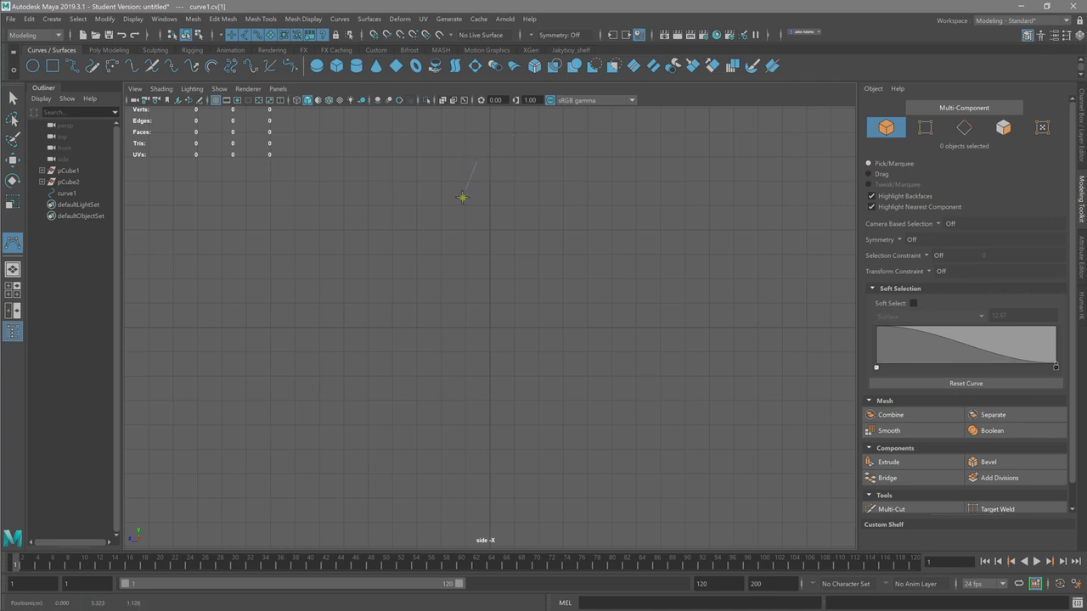
left_click(463, 217)
left_click_drag(466, 240, 482, 271)
left_click_drag(482, 271, 482, 272)
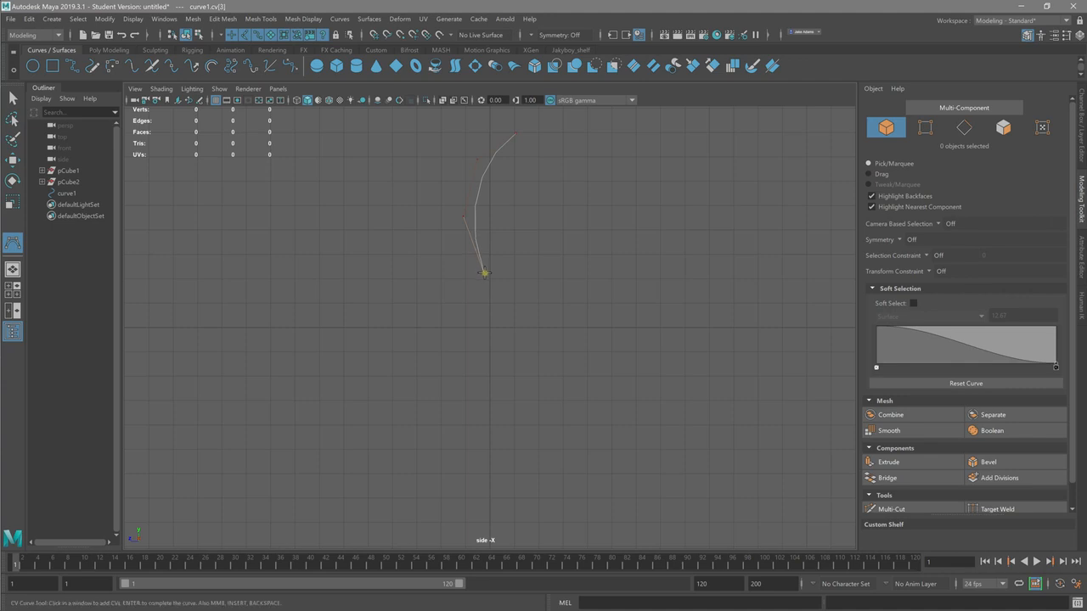
left_click_drag(513, 295, 562, 343)
left_click_drag(537, 383, 483, 364)
left_click_drag(417, 371, 373, 384)
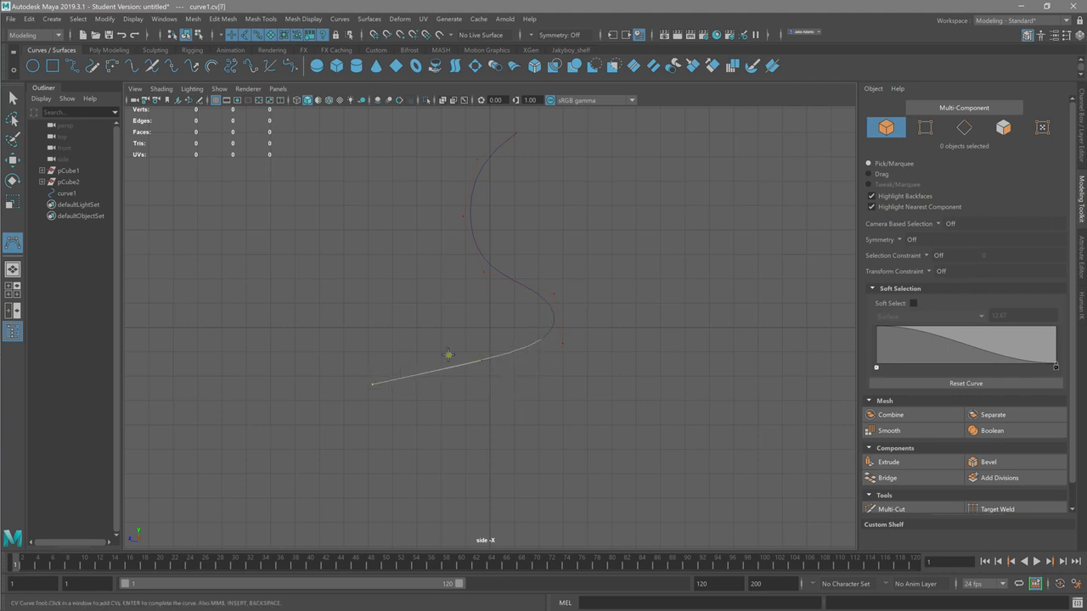
Step: Continue the side-view curve with a wide lower bulge that swings back past the vertical axis, and complete the curve
left_click_drag(354, 388, 304, 472)
left_click_drag(303, 517, 319, 535)
middle_click_drag(375, 468, 352, 246, "alt")
left_click_drag(349, 252, 483, 379)
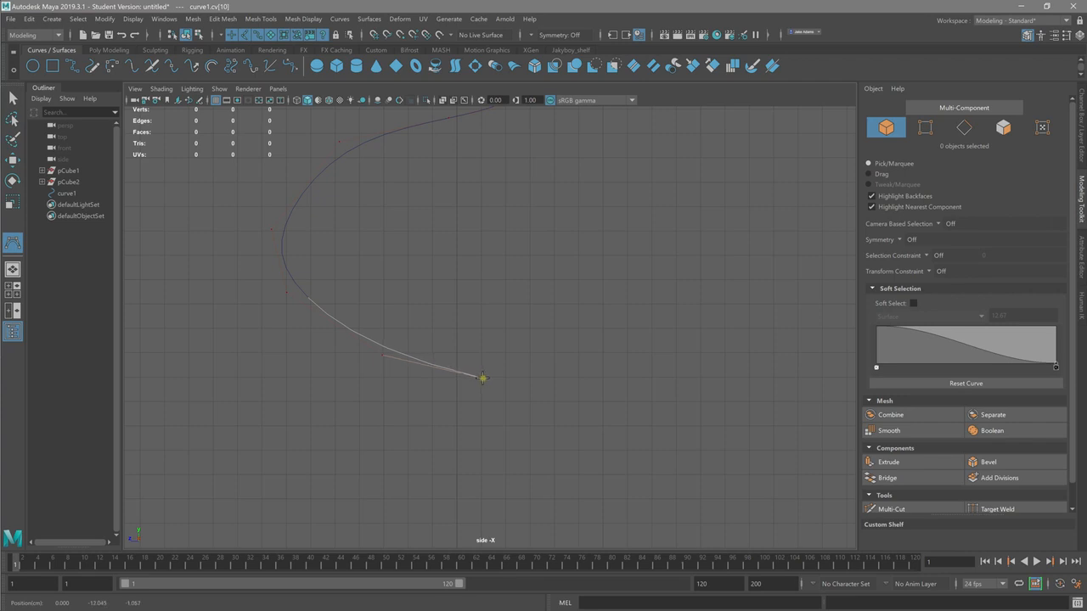
scroll(510, 366, "down", 3)
middle_click_drag(381, 296, 313, 411, "alt")
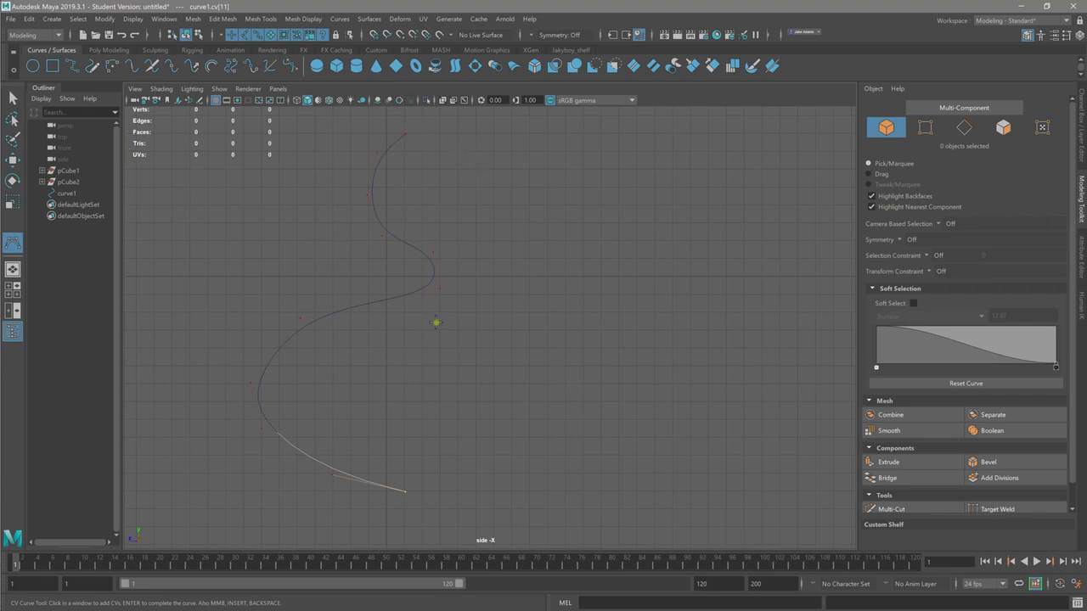
key("w")
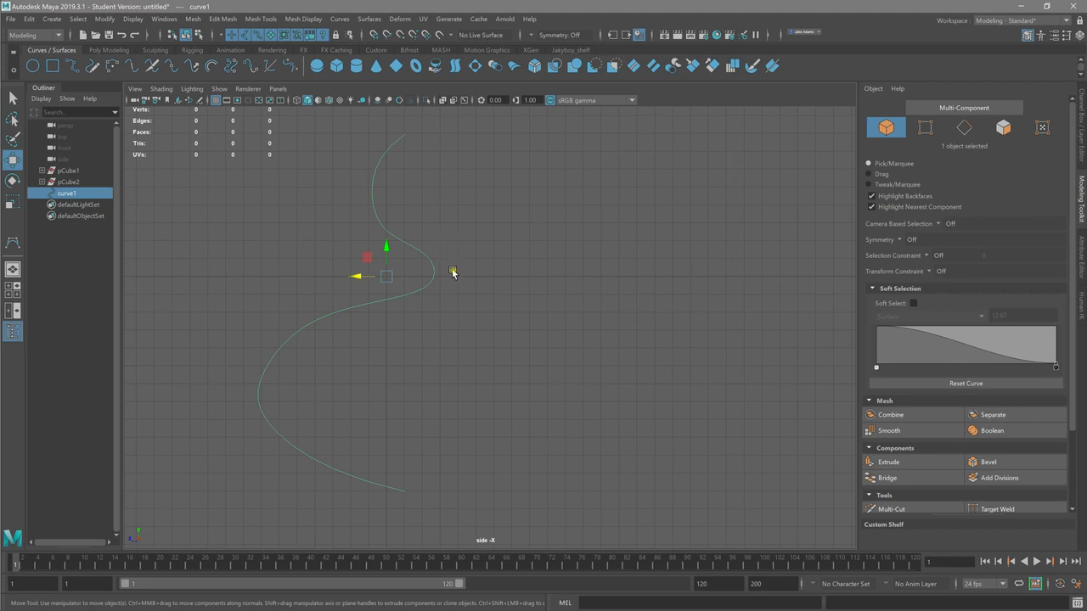
Step: Examine the completed curve from several angles in the maximized perspective view
key("space")
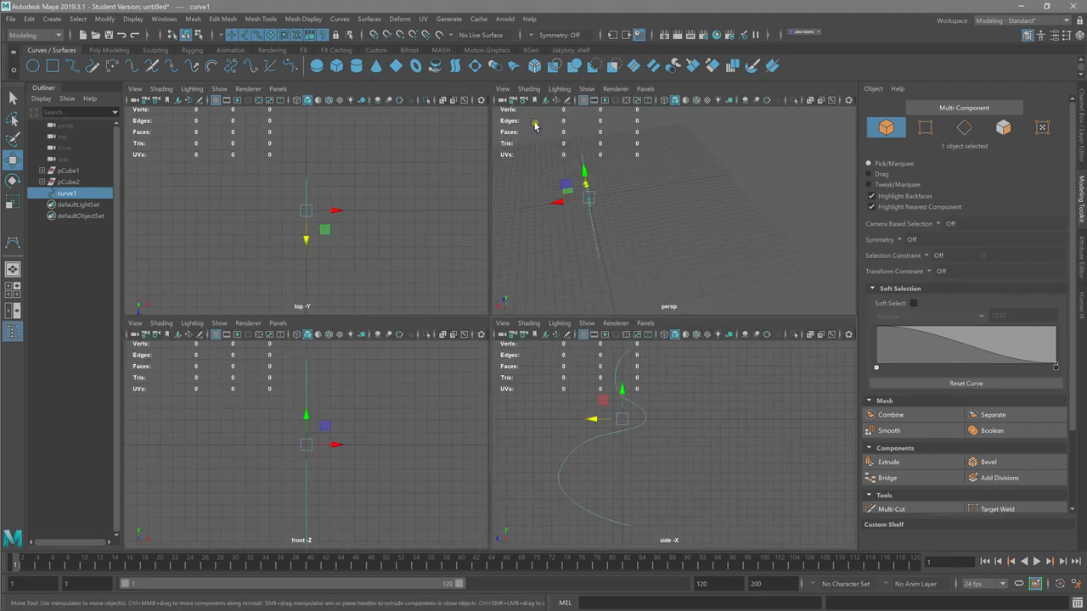
left_click_drag(579, 183, 635, 145, "alt")
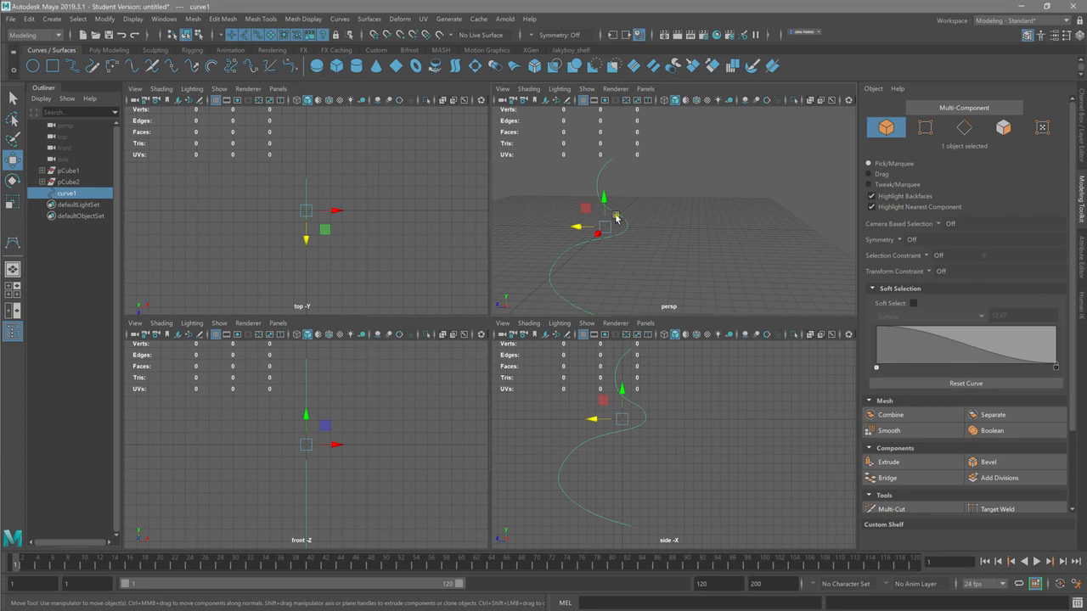
key("space")
right_click_drag(628, 260, 602, 238, "alt")
left_click_drag(488, 298, 487, 176)
middle_click_drag(488, 175, 490, 247, "alt")
right_click_drag(490, 247, 626, 243, "alt")
middle_click_drag(626, 243, 626, 308, "alt")
right_click_drag(626, 308, 379, 230, "alt")
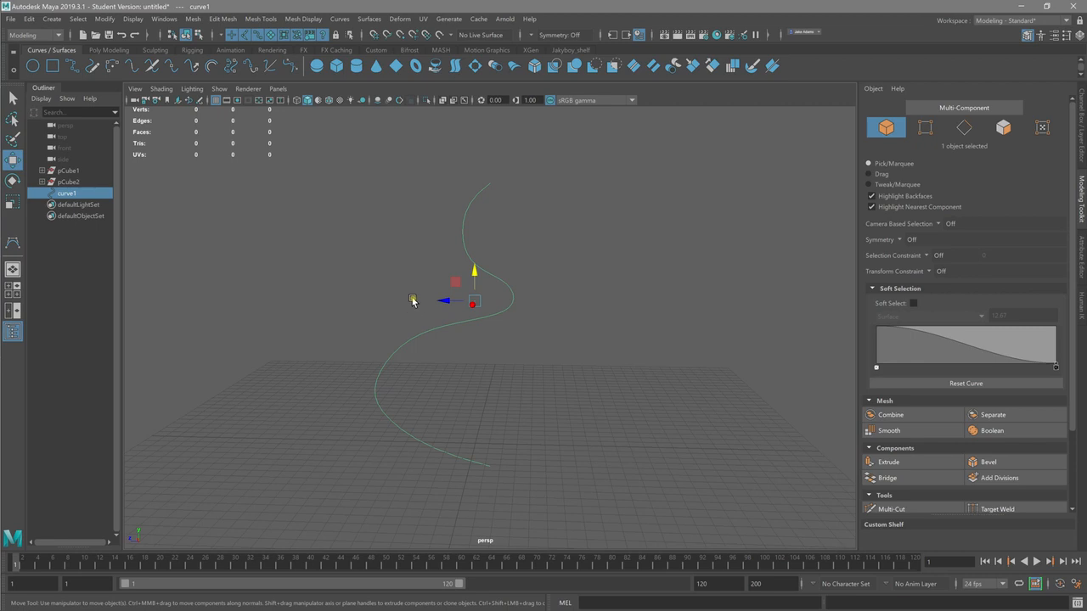
Step: Switch the curve to control vertex editing and pull in the vertices of its protruding middle bend
right_click(503, 286)
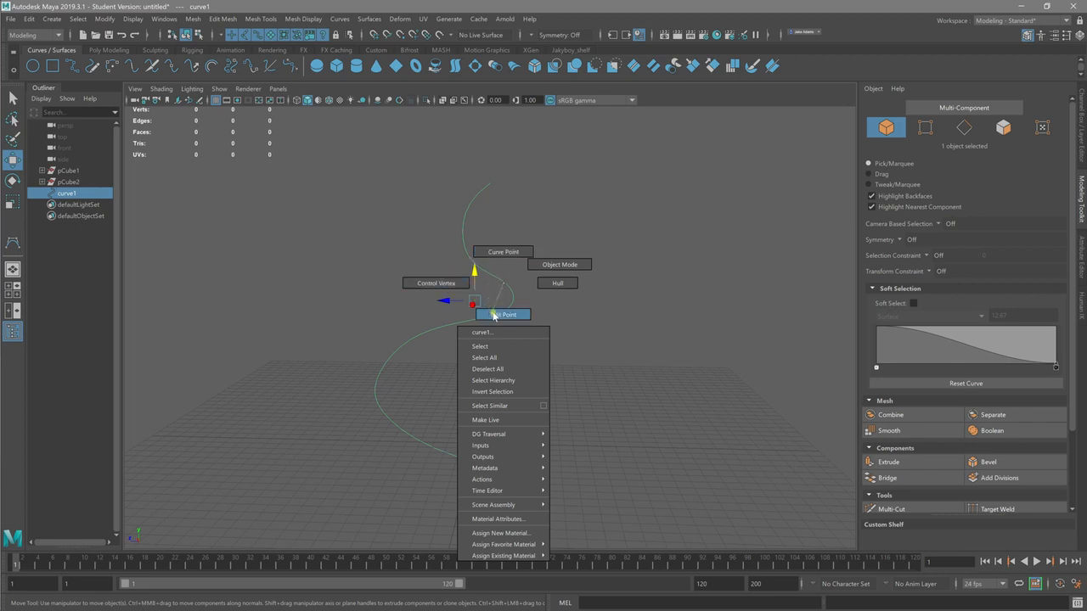
right_click_drag(423, 283, 423, 283)
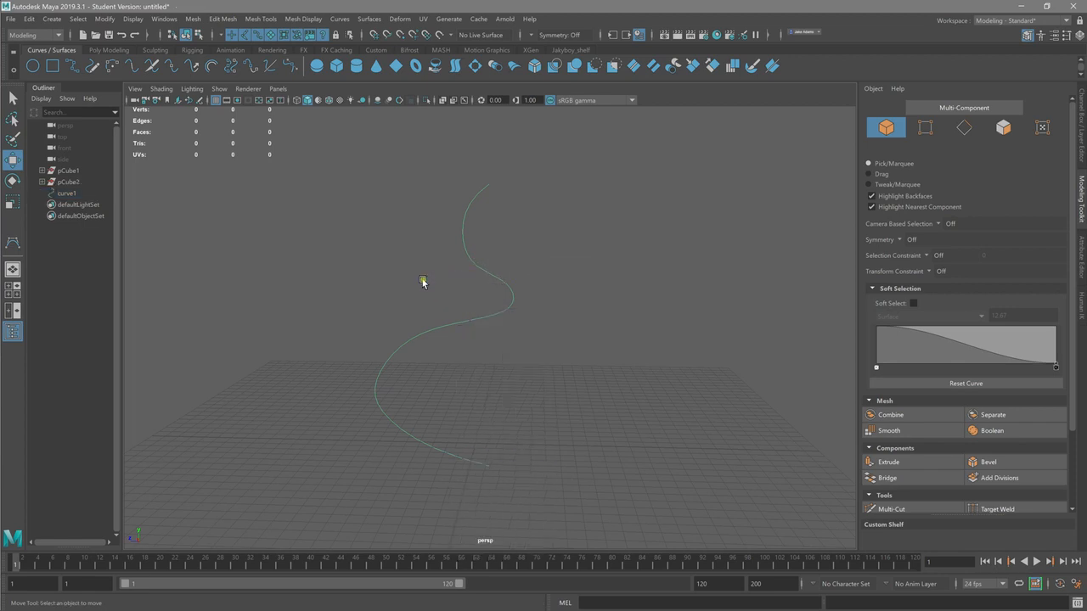
left_click(512, 281)
left_click_drag(488, 284, 459, 282)
left_click(505, 309)
left_click_drag(507, 309, 455, 312)
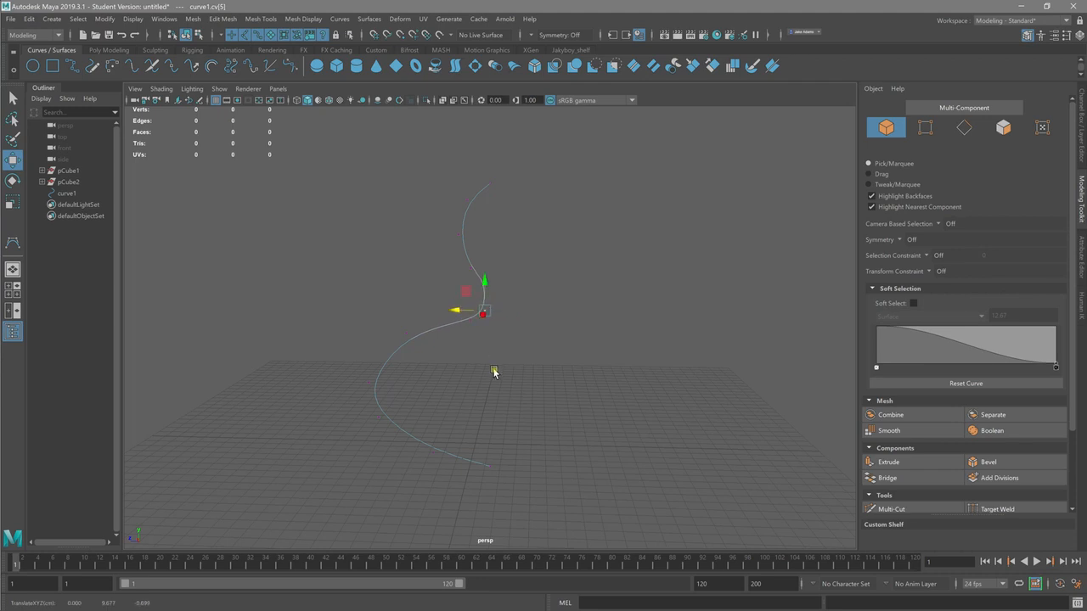
Step: Move the control vertices of the large lower bulge inward to turn it into two smaller waves
middle_click_drag(353, 377, 481, 383)
left_click(378, 417)
middle_click_drag(351, 418, 382, 422)
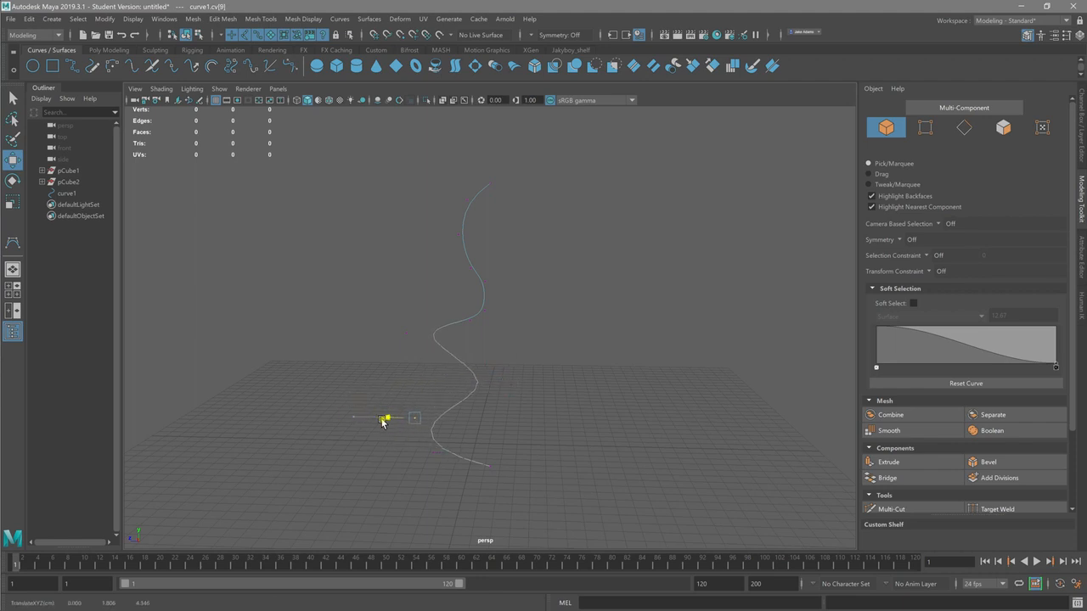
left_click_drag(387, 304, 431, 377)
left_click(371, 333)
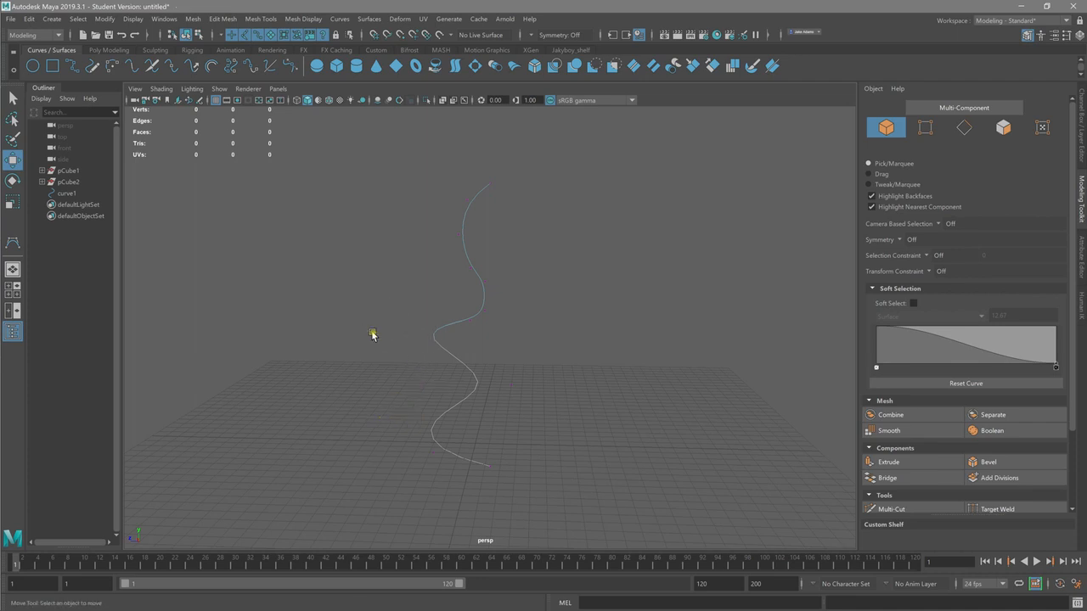
left_click_drag(388, 309, 424, 371)
middle_click_drag(382, 333, 392, 335)
left_click_drag(391, 335, 390, 335)
Step: In the side view, move the curve's top and bottom end vertices outward, away from its bulging side
left_click_drag(480, 168, 512, 203)
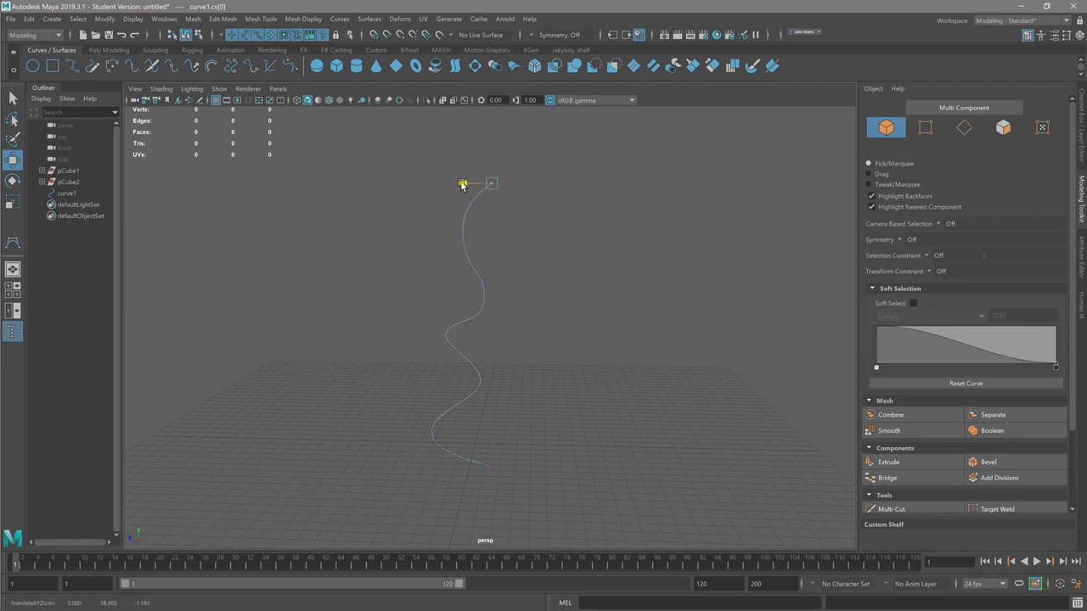
key("space")
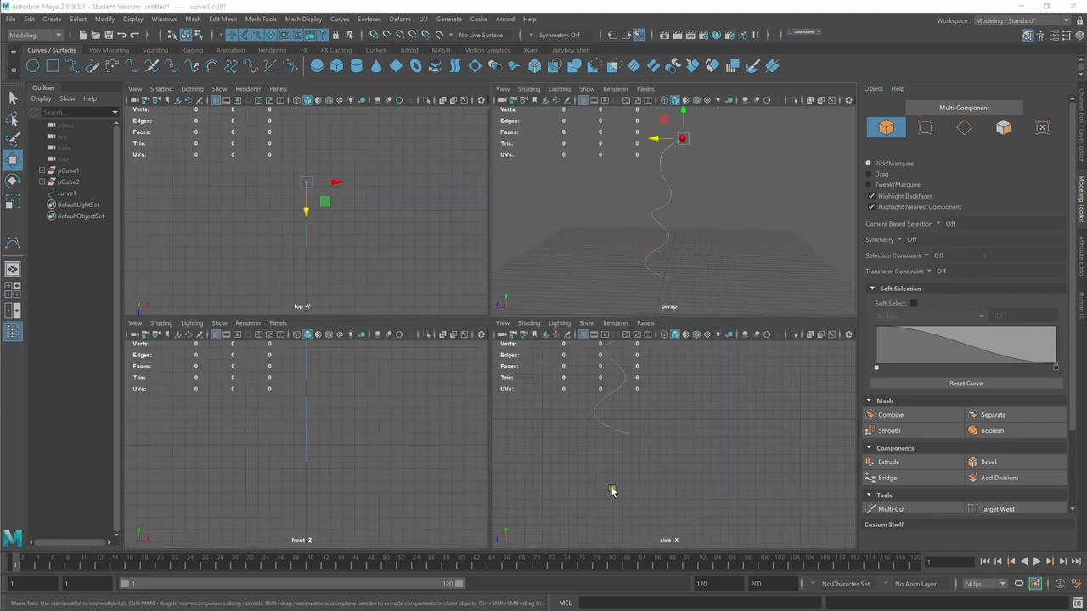
key("space")
middle_click_drag(520, 310, 558, 505, "alt")
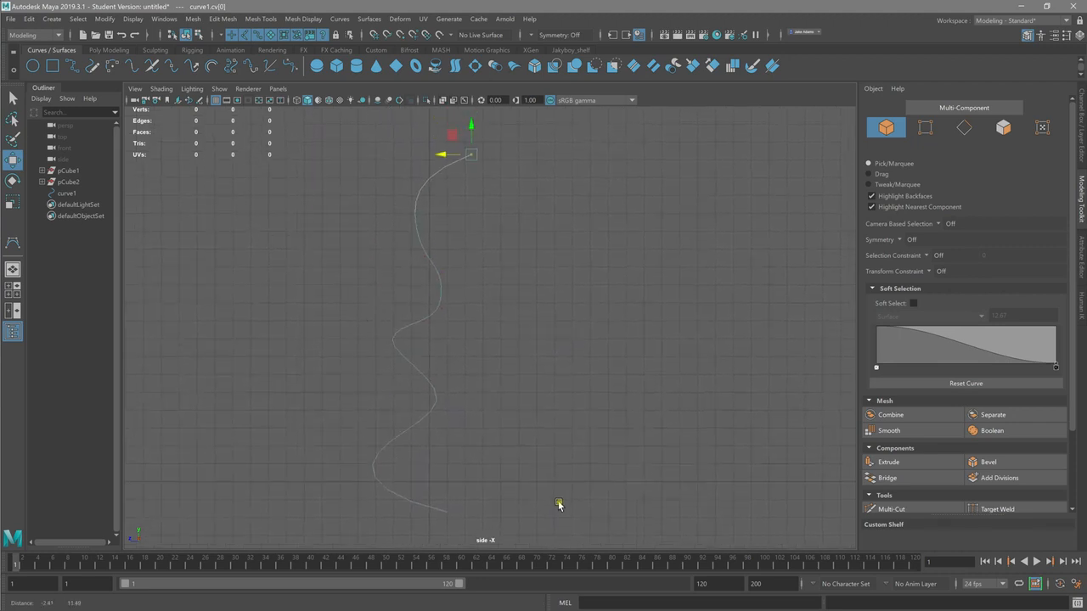
left_click_drag(440, 154, 451, 153)
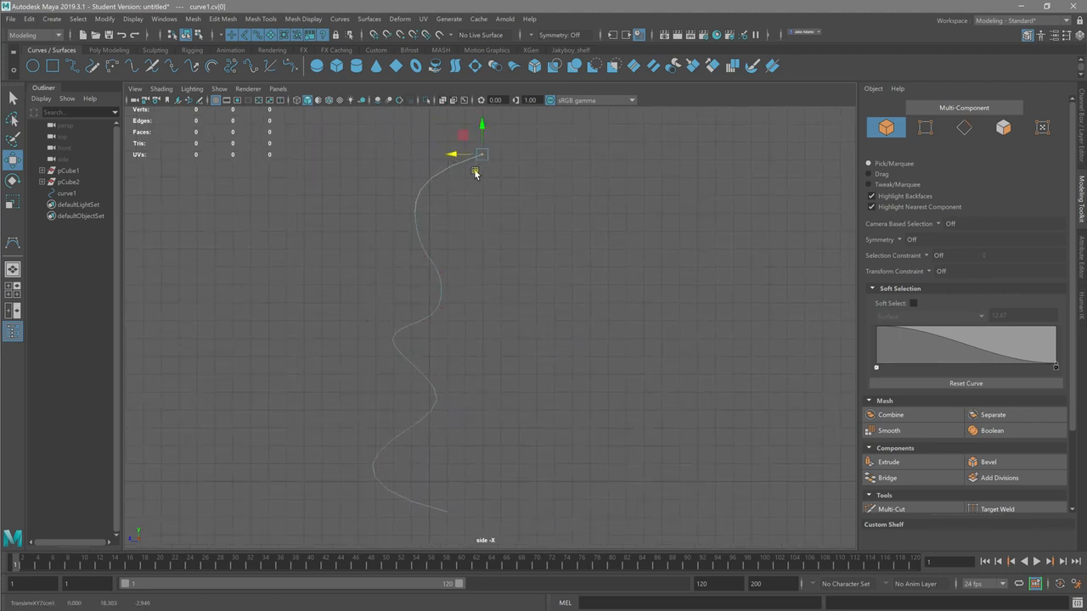
left_click(448, 512)
left_click_drag(420, 512, 454, 511)
Step: Examine the reshaped curve from different angles in the maximized perspective view
key("space")
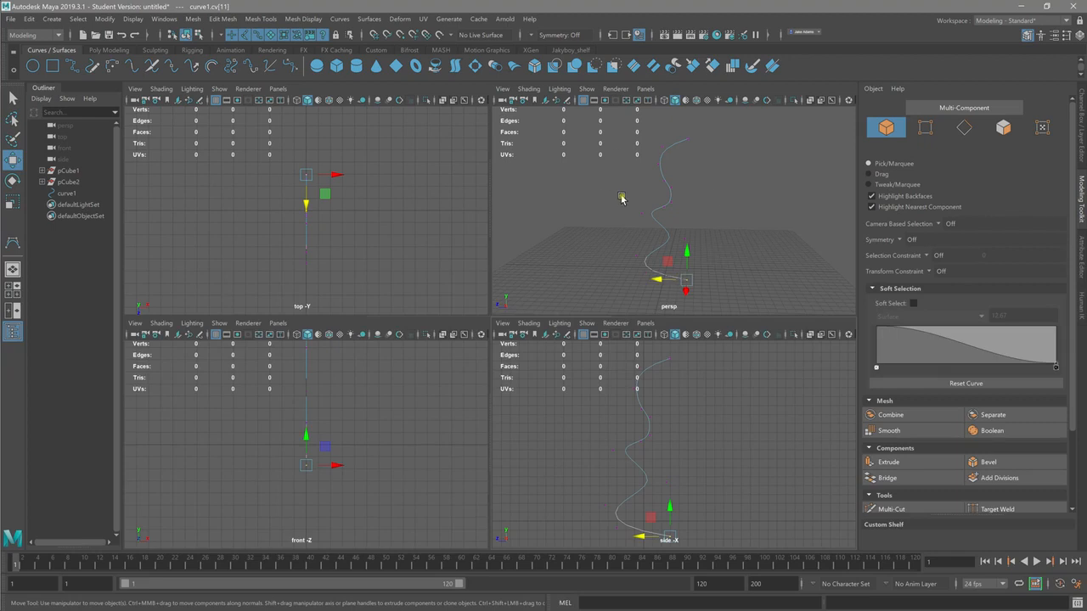
left_click(724, 219)
key("space")
mouse_move(672, 226)
left_mouse_down("alt")
mouse_move(609, 243)
mouse_move(439, 242)
mouse_move(529, 269)
mouse_move(517, 273)
mouse_move(466, 238)
mouse_move(430, 255)
mouse_move(546, 360)
mouse_move(648, 337)
left_mouse_up("alt")
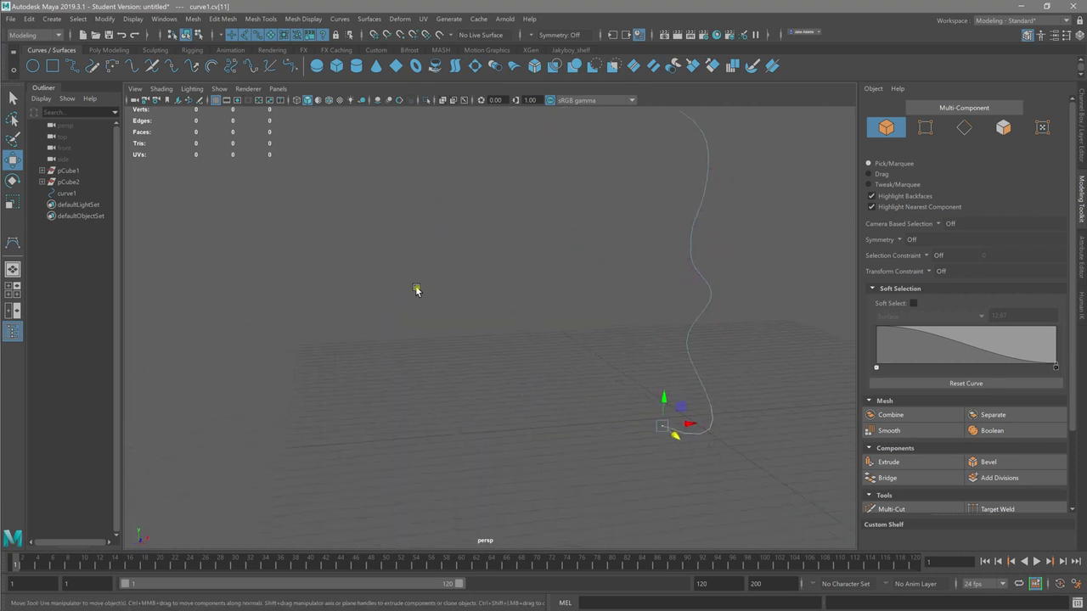
left_click_drag(587, 318, 482, 307, "alt")
right_click_drag(483, 307, 405, 294, "alt")
middle_click_drag(405, 294, 402, 291, "alt")
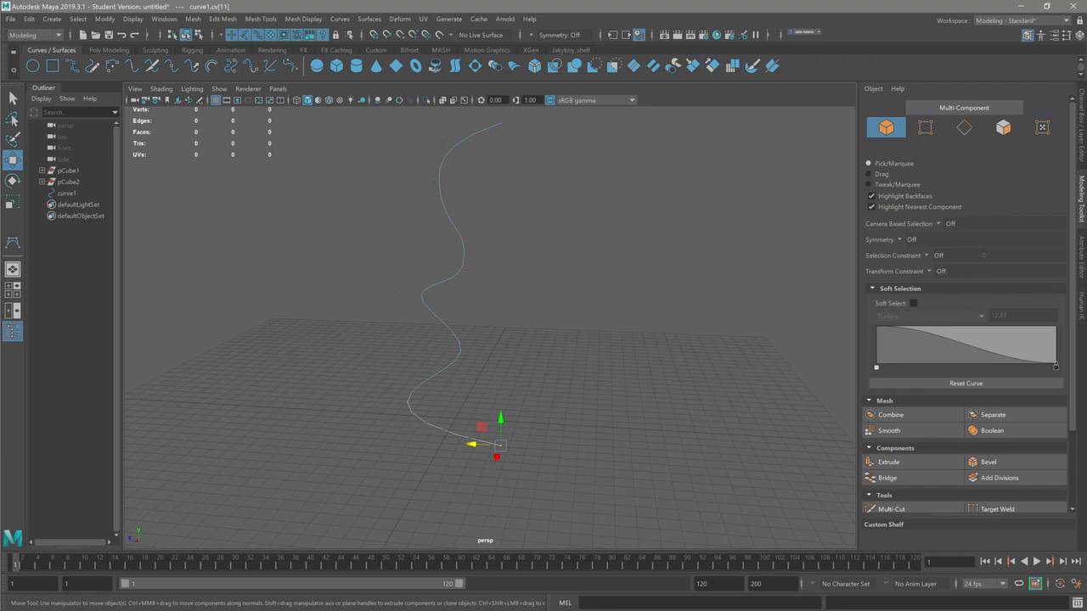
Step: Switch the curve to control vertex editing and move the vertex of its lower inward bend toward the bulging side
right_click_drag(452, 144, 476, 132)
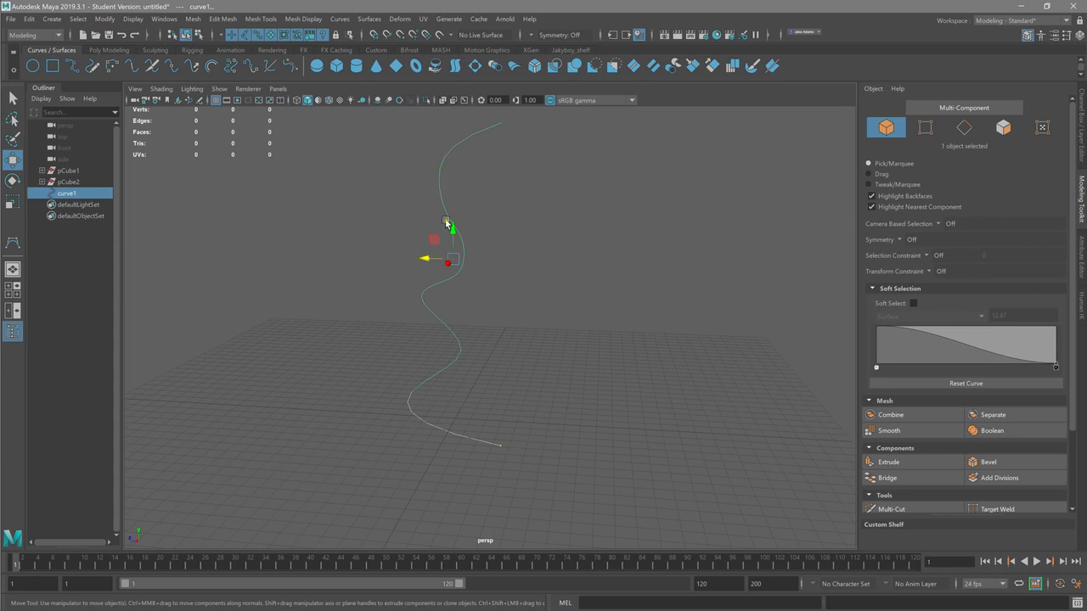
right_click(450, 331)
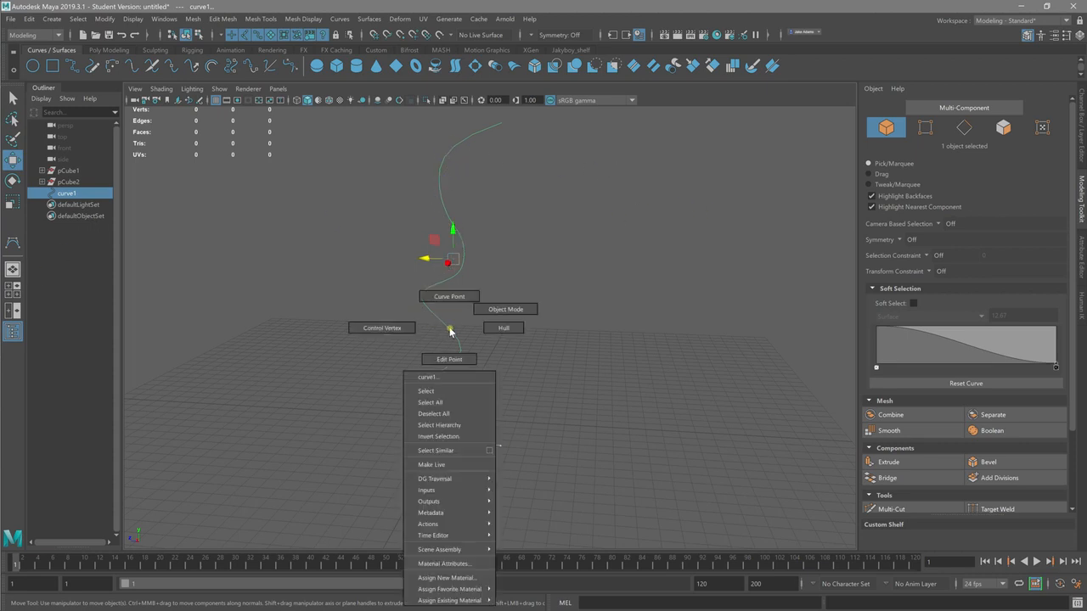
left_click(417, 337)
left_click(399, 298)
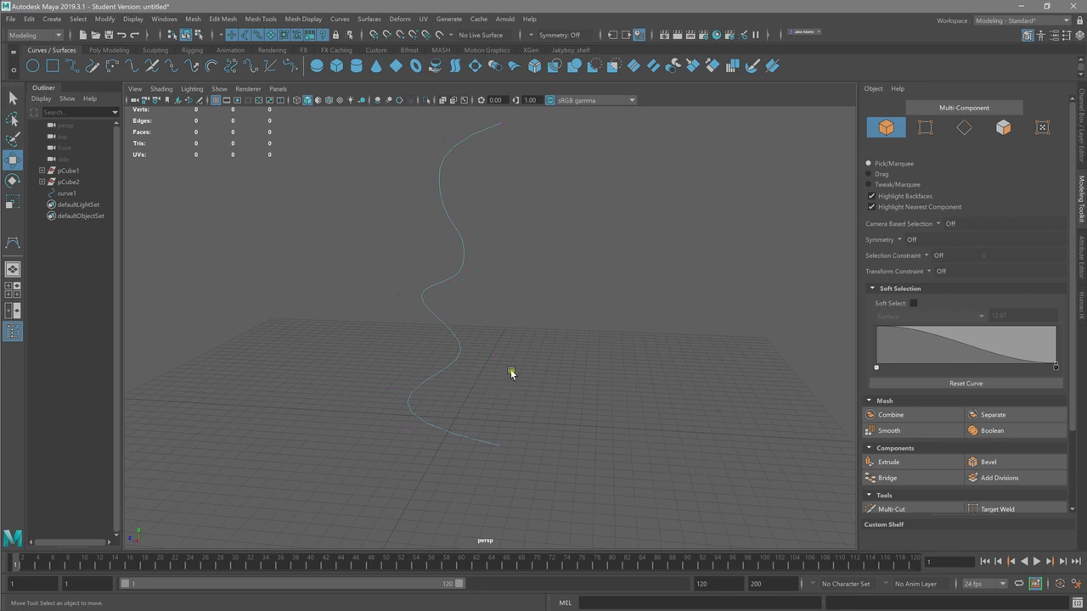
left_click(492, 346)
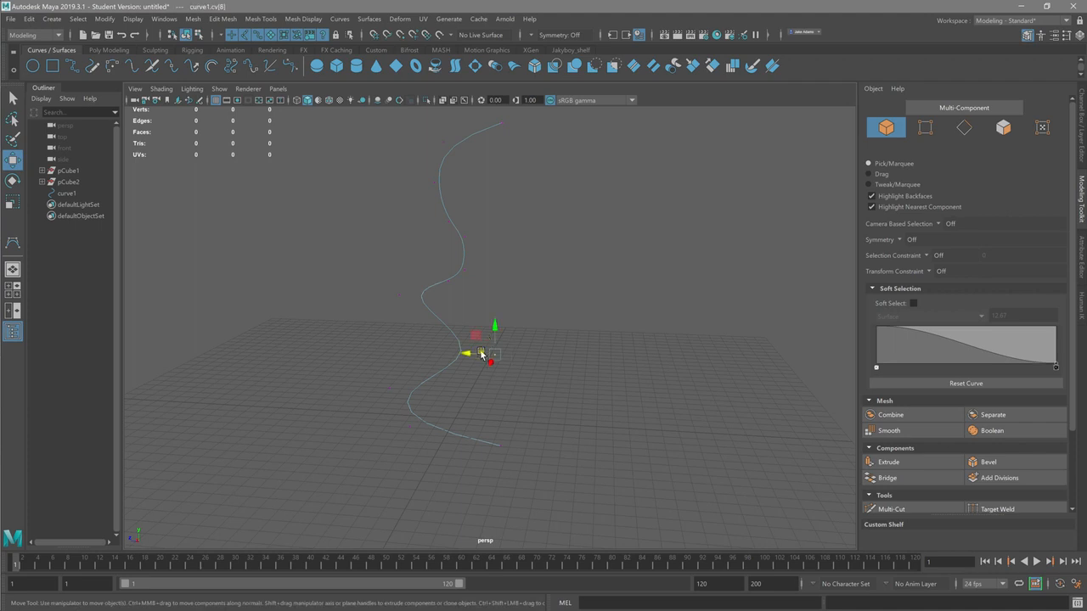
mouse_move(468, 356)
left_mouse_down()
mouse_move(424, 348)
mouse_move(507, 371)
mouse_move(420, 361)
mouse_move(453, 345)
mouse_move(438, 409)
mouse_move(436, 356)
mouse_move(420, 352)
mouse_move(407, 371)
mouse_move(454, 368)
mouse_move(405, 364)
mouse_move(383, 376)
mouse_move(430, 325)
left_mouse_up()
mouse_move(429, 325)
middle_mouse_down("alt")
mouse_move(422, 337)
mouse_move(436, 321)
middle_mouse_up("alt")
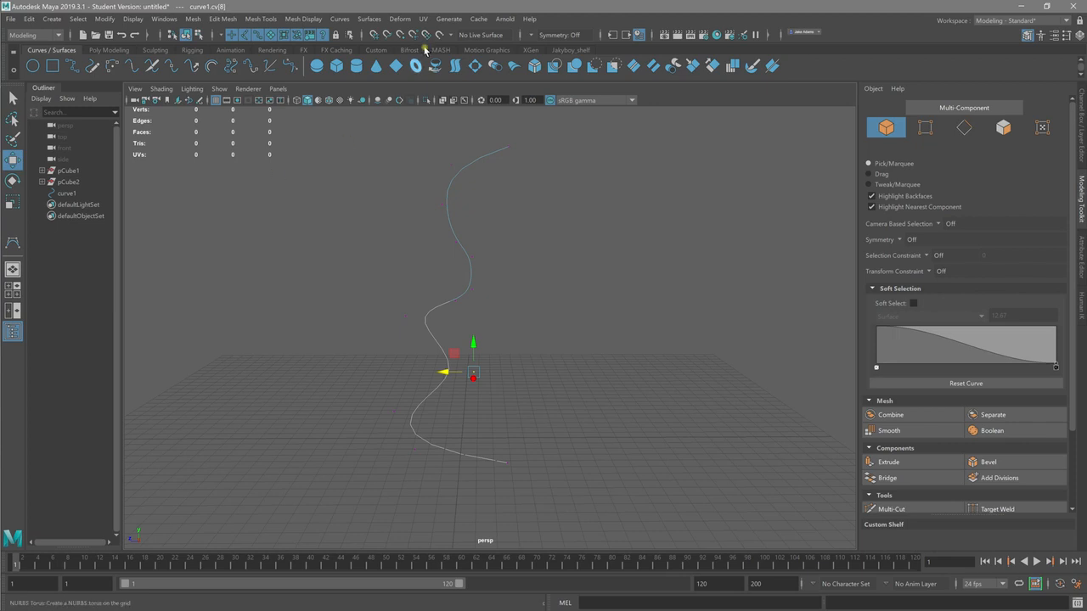
Step: Revolve the whole curve about the Y axis with polygon output geometry and the control points tessellation method
right_click_drag(447, 189, 466, 180)
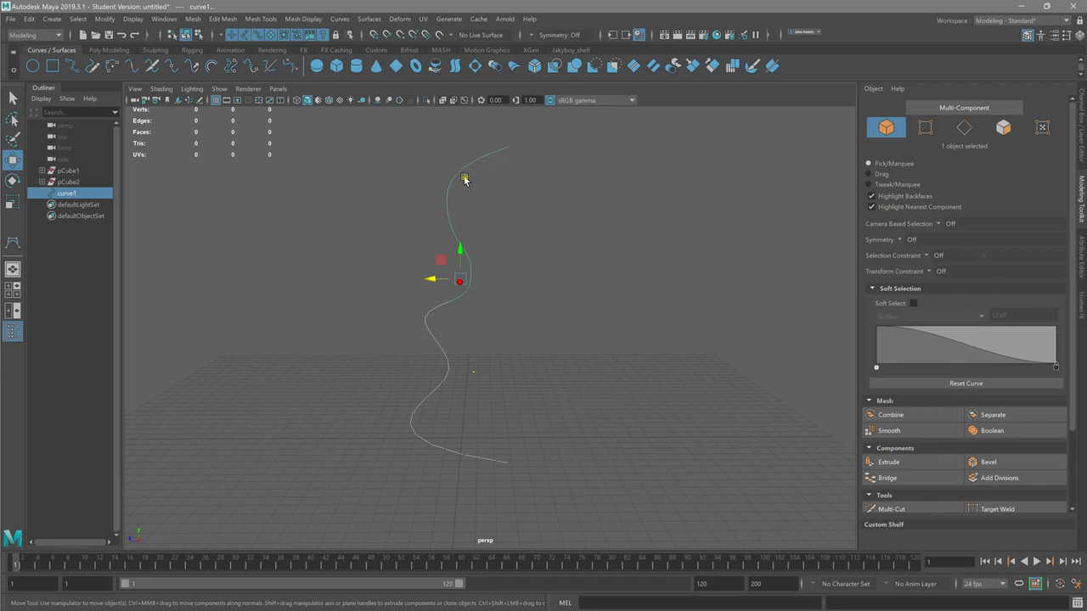
left_click(369, 19)
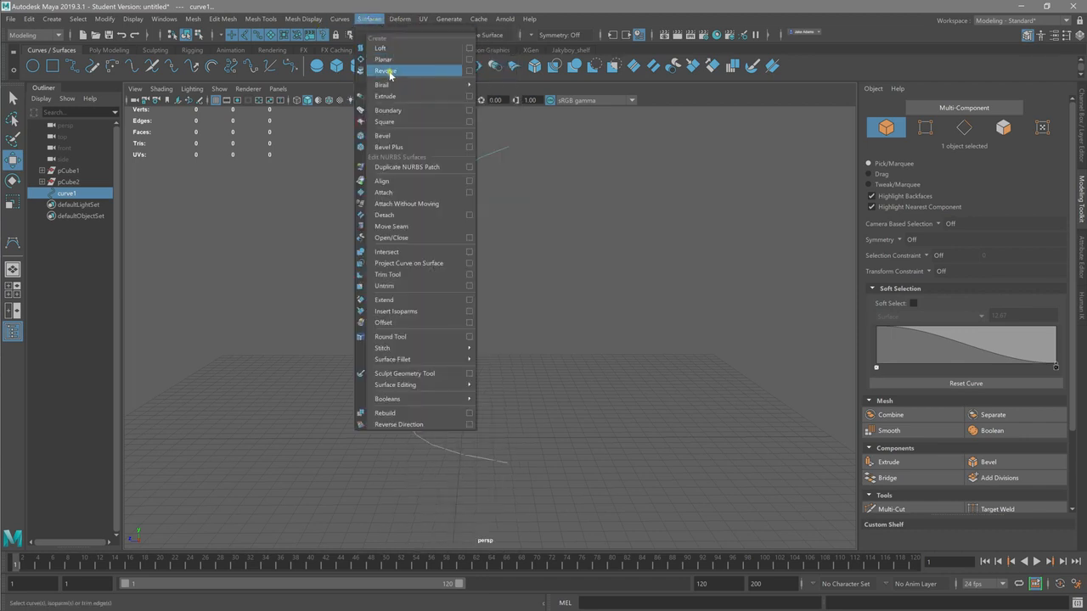
left_click(469, 70)
left_click_drag(484, 218, 658, 125)
left_click_drag(698, 333, 699, 461)
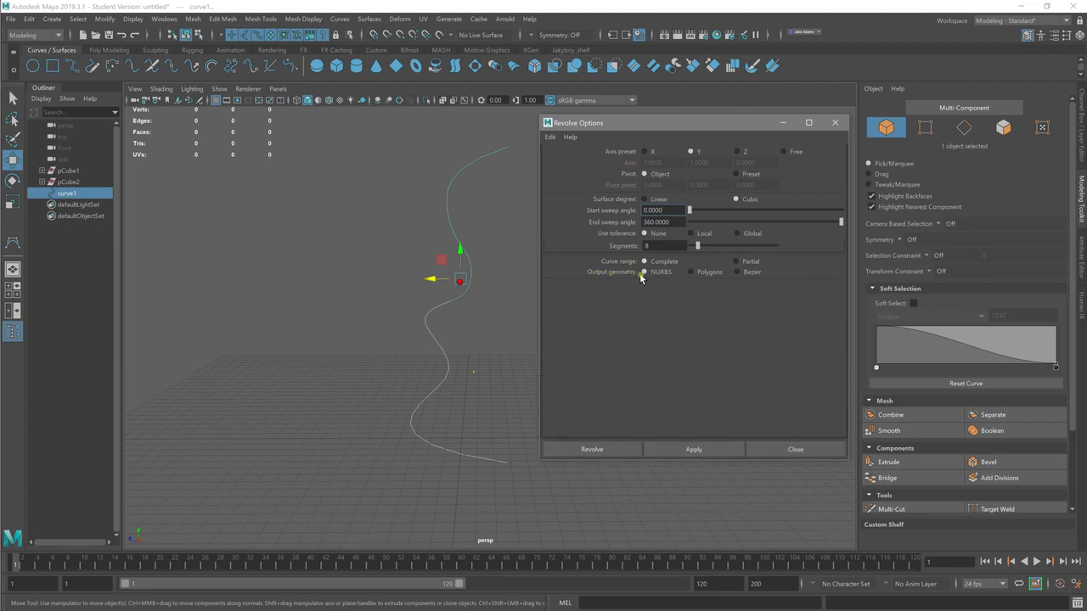
left_click(690, 274)
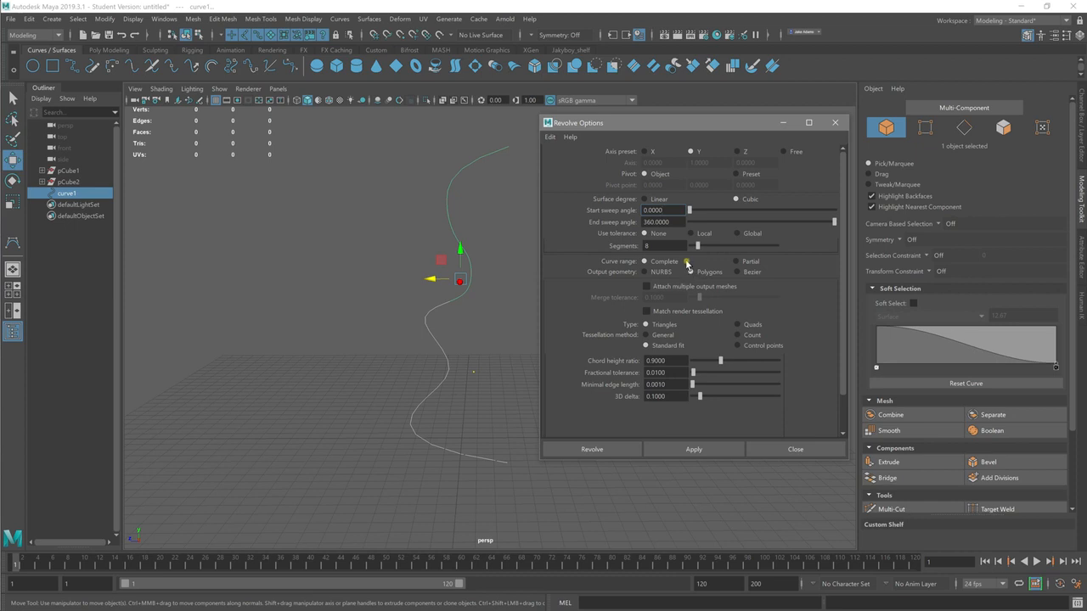
left_click(737, 347)
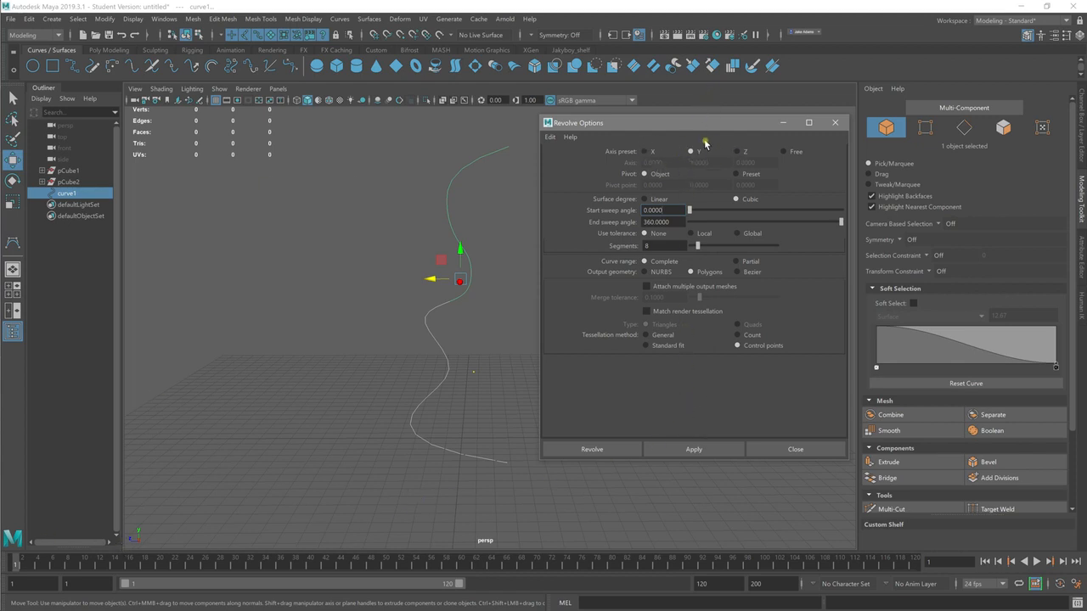
left_click(710, 451)
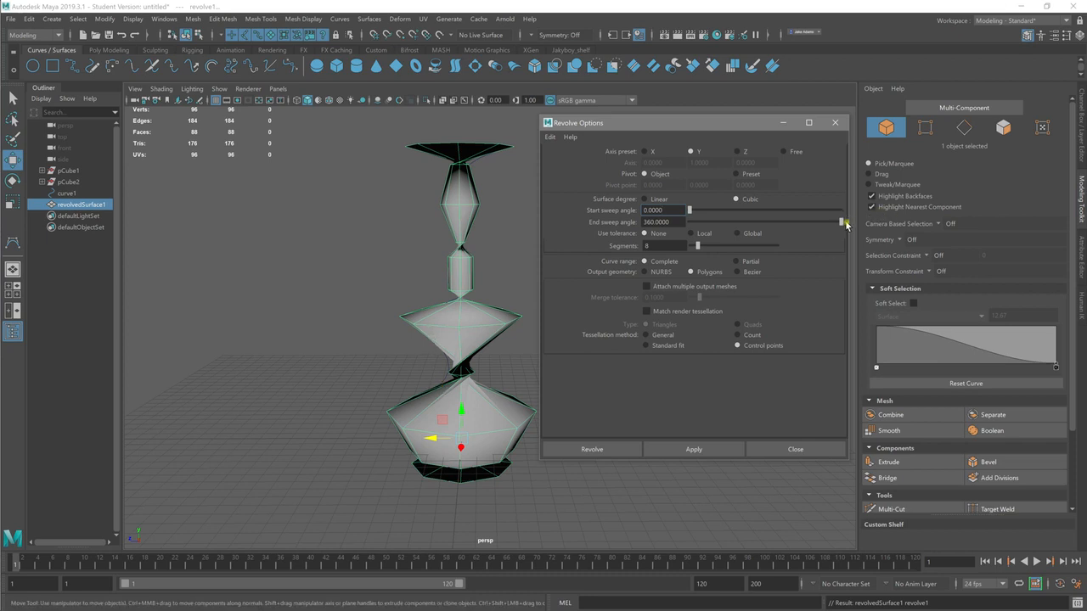
Step: Examine the revolved surface up close and from different angles
mouse_move(842, 225)
left_mouse_down()
mouse_move(688, 226)
mouse_move(847, 236)
left_mouse_up()
mouse_move(250, 371)
left_mouse_down("alt")
mouse_move(274, 376)
mouse_move(194, 388)
mouse_move(246, 369)
left_mouse_up("alt")
right_click_drag(246, 368, 520, 393, "alt")
left_click_drag(450, 356, 357, 312, "alt")
right_click_drag(339, 314, 449, 310, "alt")
left_click_drag(422, 306, 507, 275, "alt")
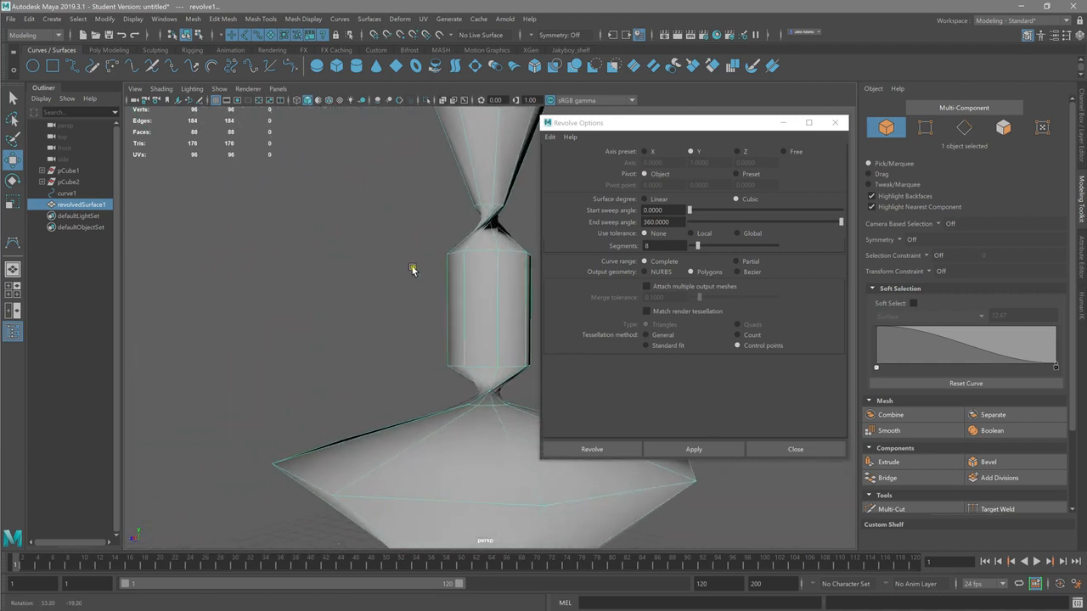
left_click_drag(378, 258, 463, 281, "alt")
right_click_drag(473, 320, 229, 296, "alt")
left_click_drag(228, 297, 410, 347, "alt")
middle_click_drag(411, 347, 340, 330, "alt")
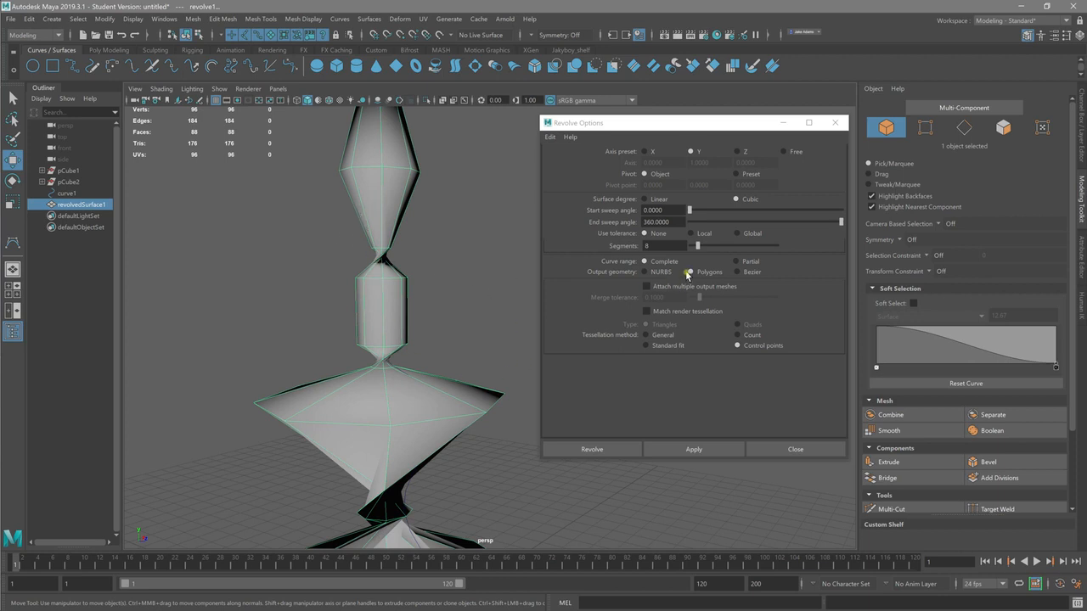
right_click_drag(441, 270, 416, 339, "alt")
Step: Switch to wireframe display and select the curve's control vertex at the neck just below the top flare
right_click(362, 255)
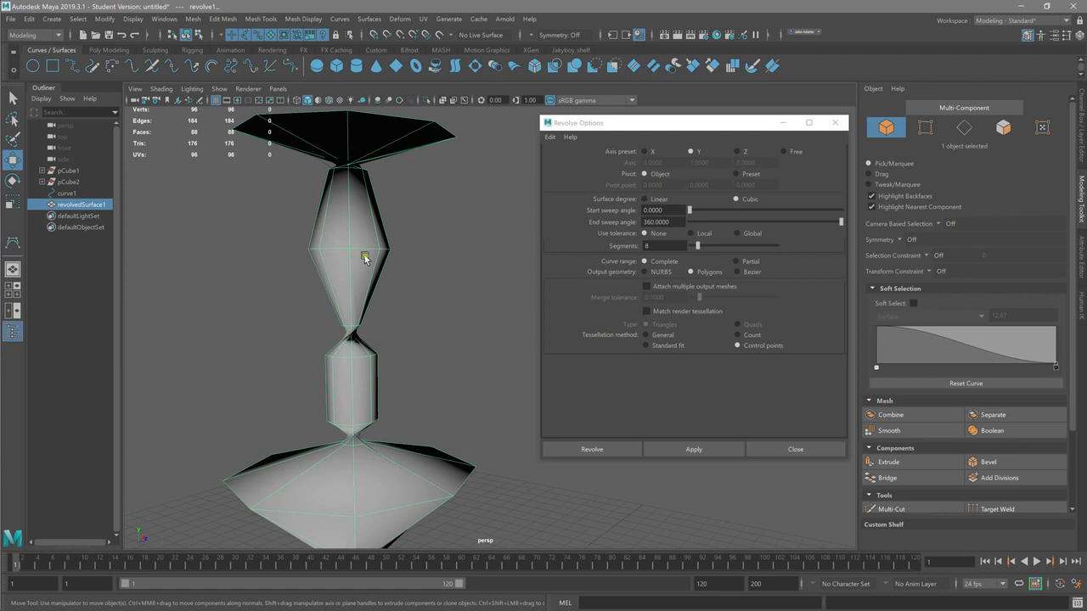
key("4")
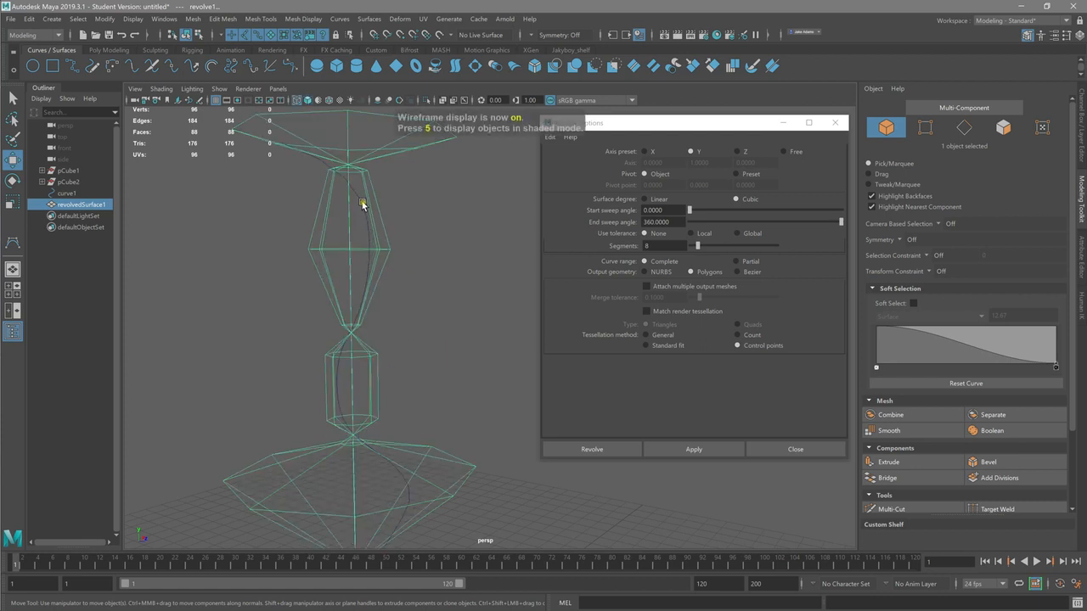
left_click(362, 203)
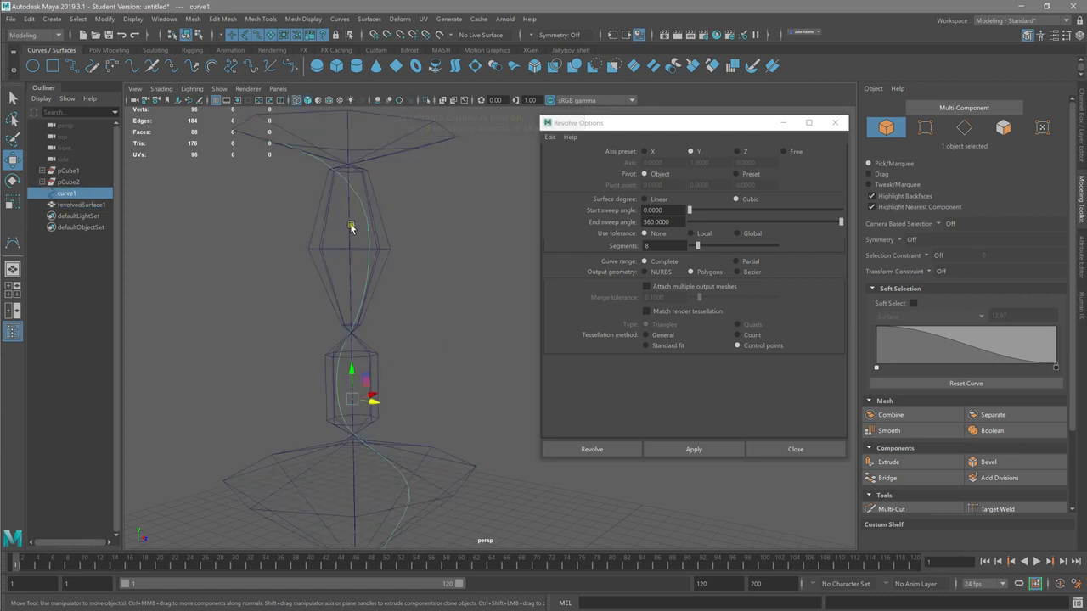
right_click(357, 200)
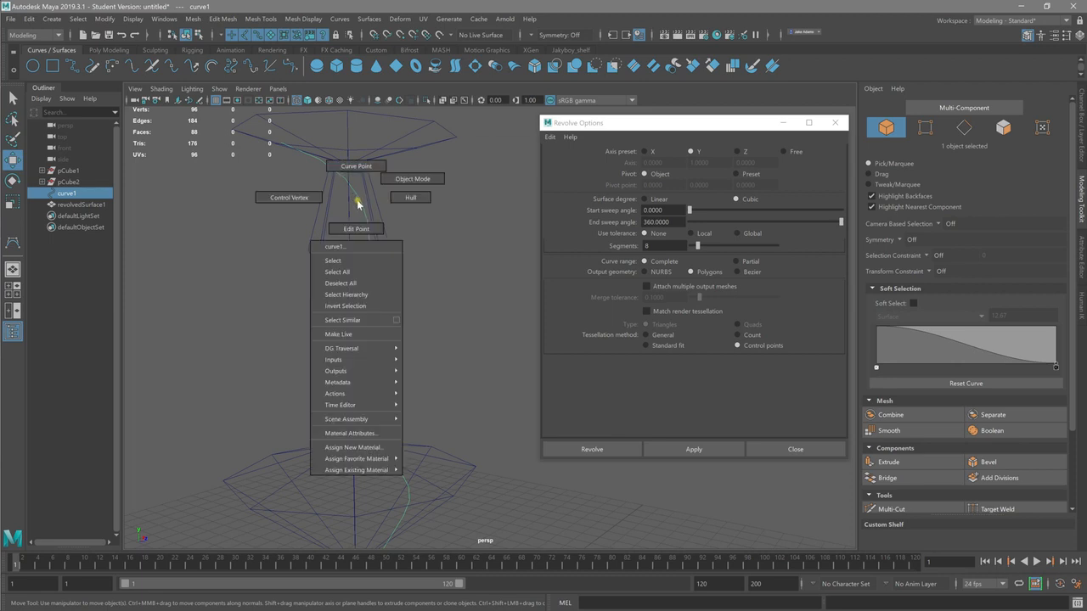
right_click_drag(347, 213, 307, 197)
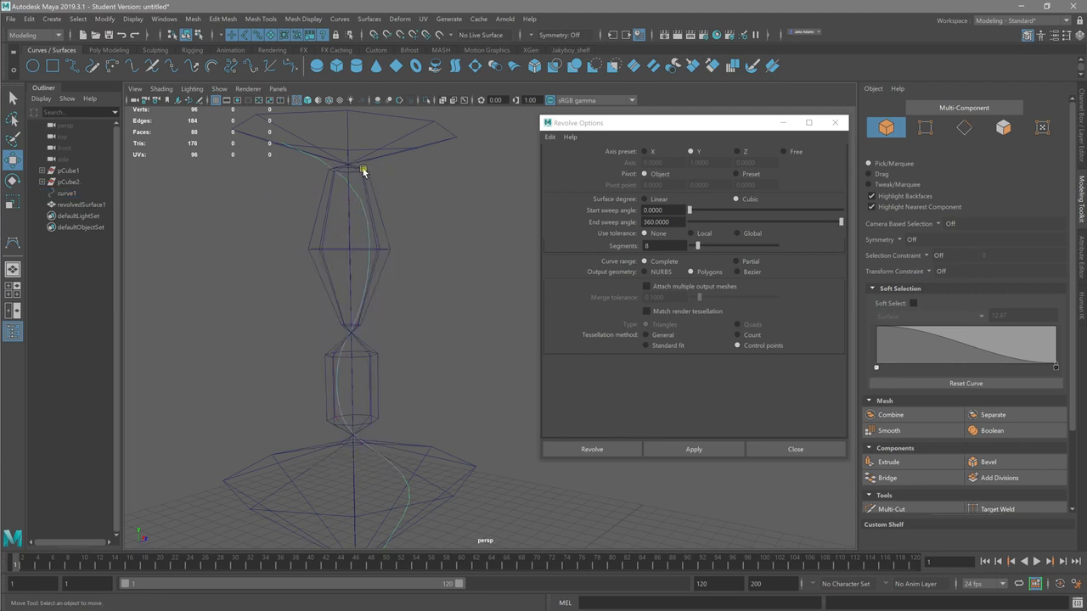
left_click(361, 171)
Step: Try rotating the selected neck control vertex, and undo the rotation
left_click_drag(409, 194, 370, 178, "alt")
right_click_drag(303, 178, 422, 204, "alt")
left_click_drag(422, 204, 461, 209, "alt")
middle_click_drag(461, 209, 470, 409, "alt")
left_click_drag(469, 410, 459, 366, "alt")
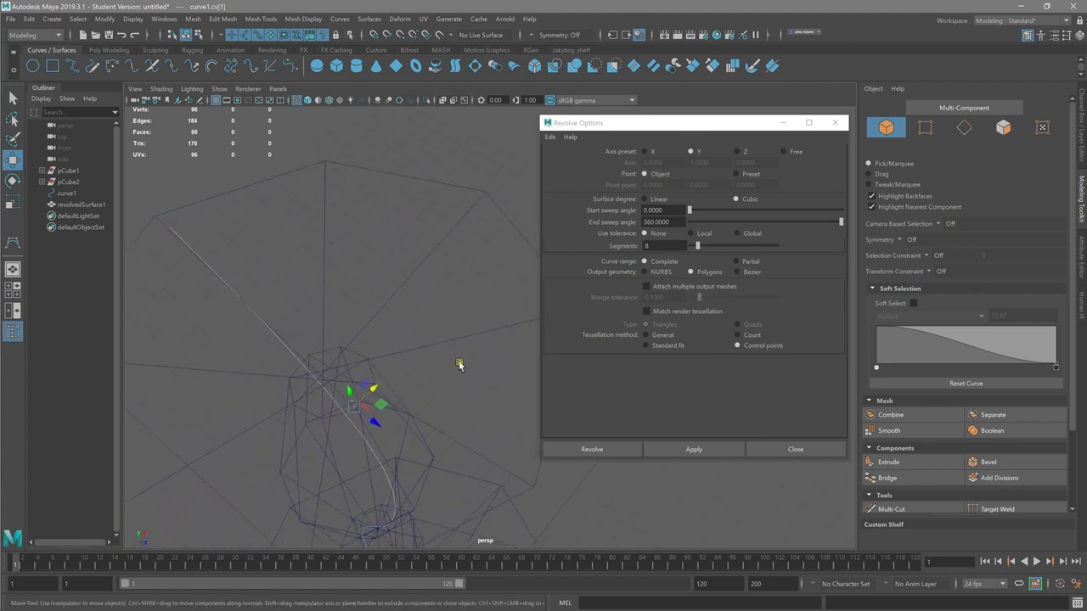
key("e")
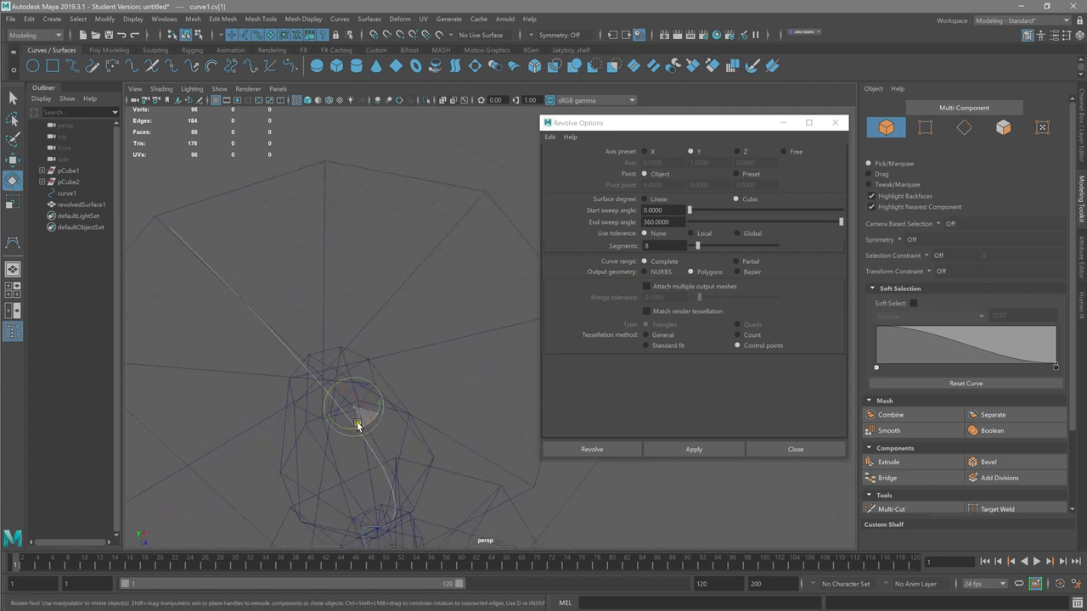
key("ctrl+z")
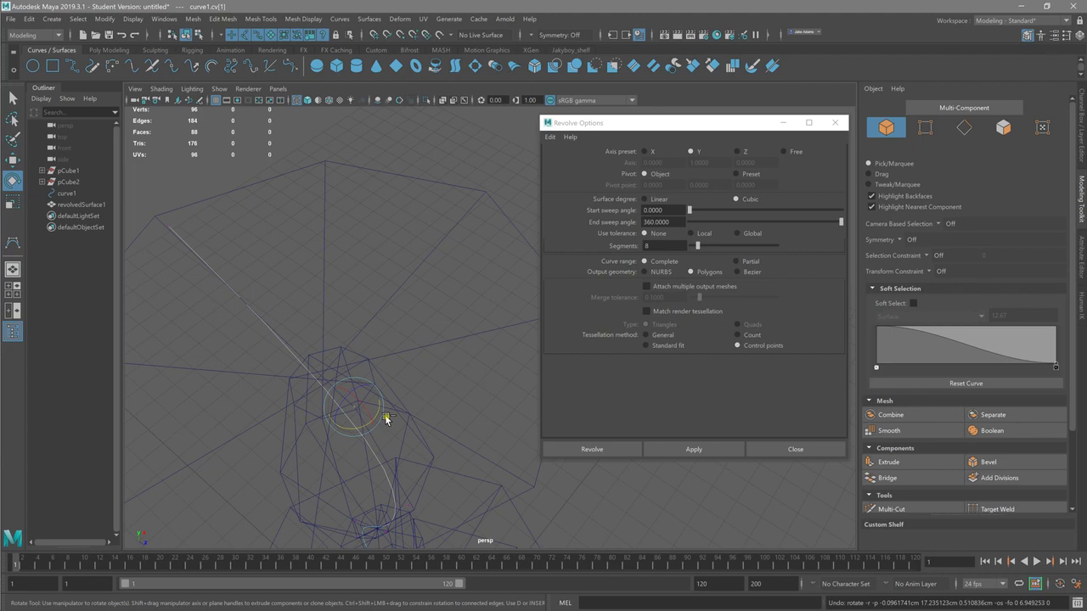
Step: Return to the Move tool and examine the curve inside the wireframe surface from the top down to the cylindrical section
key("w")
left_click_drag(353, 409, 364, 359)
middle_click_drag(364, 359, 302, 323, "alt")
right_click_drag(306, 324, 262, 319, "alt")
middle_click_drag(261, 319, 261, 225, "alt")
left_click_drag(261, 225, 268, 379, "alt")
left_click_drag(328, 334, 289, 412, "alt")
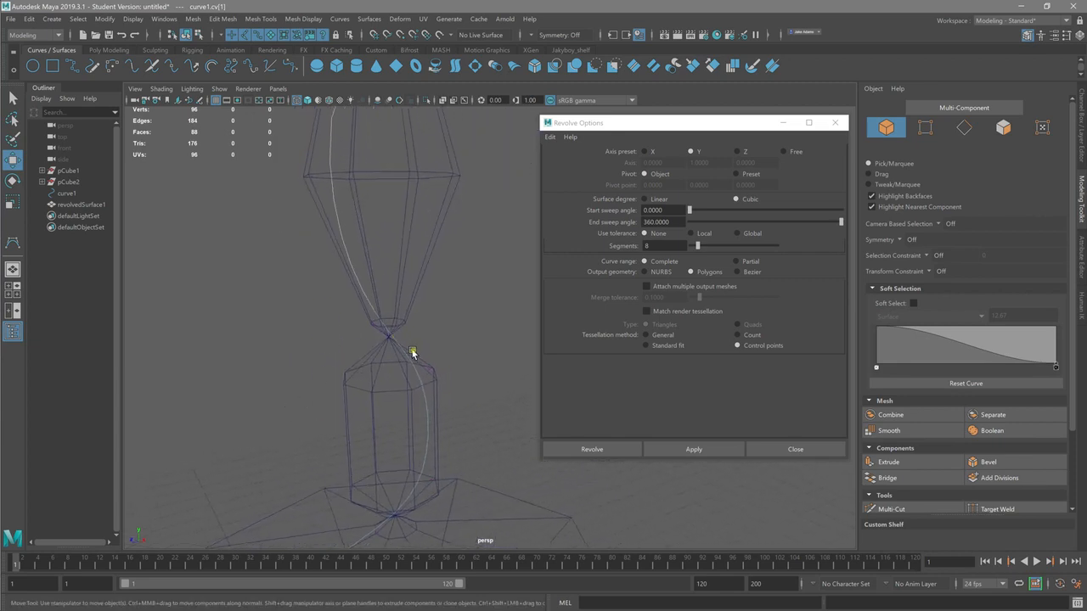
Step: Select the profile curve inside the wireframe surface and switch it to control vertex editing
left_click(430, 376)
left_click(367, 301)
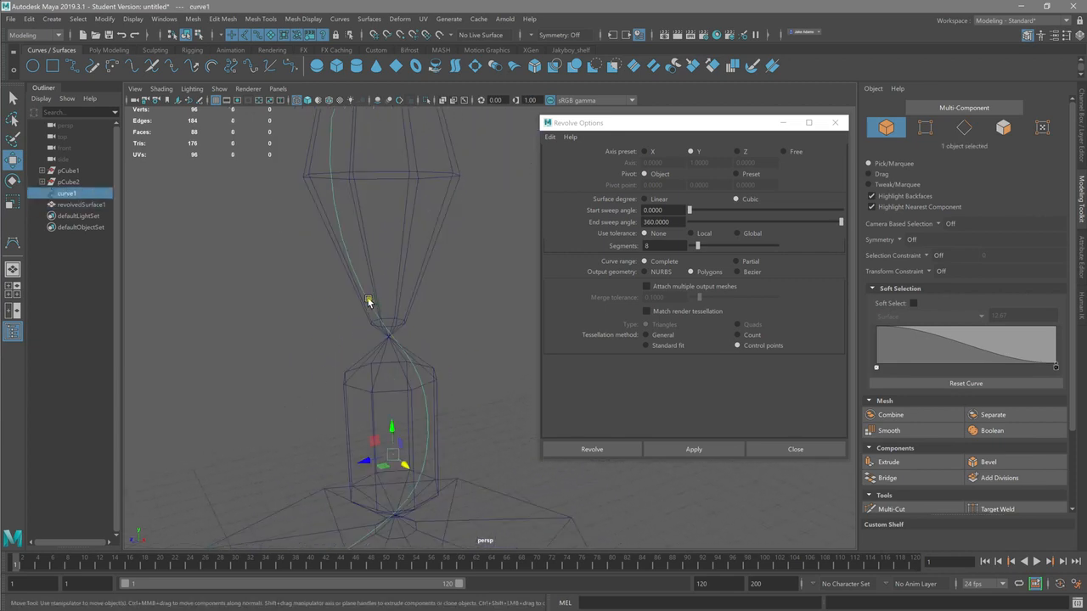
middle_click_drag(406, 329, 387, 382, "alt")
right_click_drag(388, 382, 313, 375, "alt")
middle_click_drag(312, 375, 282, 214, "alt")
right_click_drag(285, 302, 350, 323, "alt")
middle_click_drag(350, 323, 325, 133, "alt")
right_click_drag(325, 134, 396, 247, "alt")
middle_click_drag(365, 241, 374, 277, "alt")
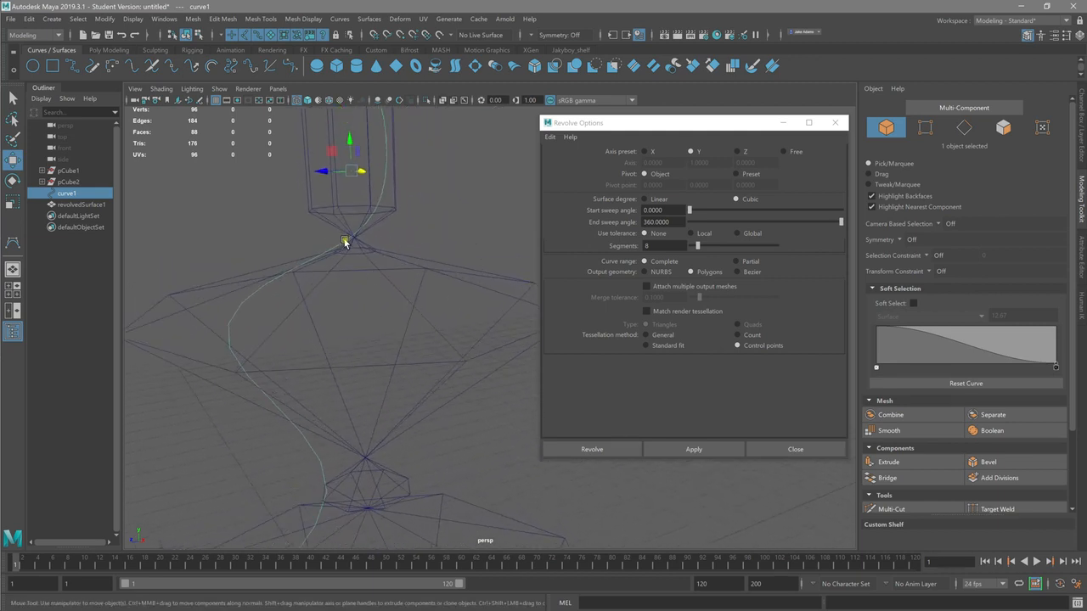
right_click_drag(245, 306, 208, 304)
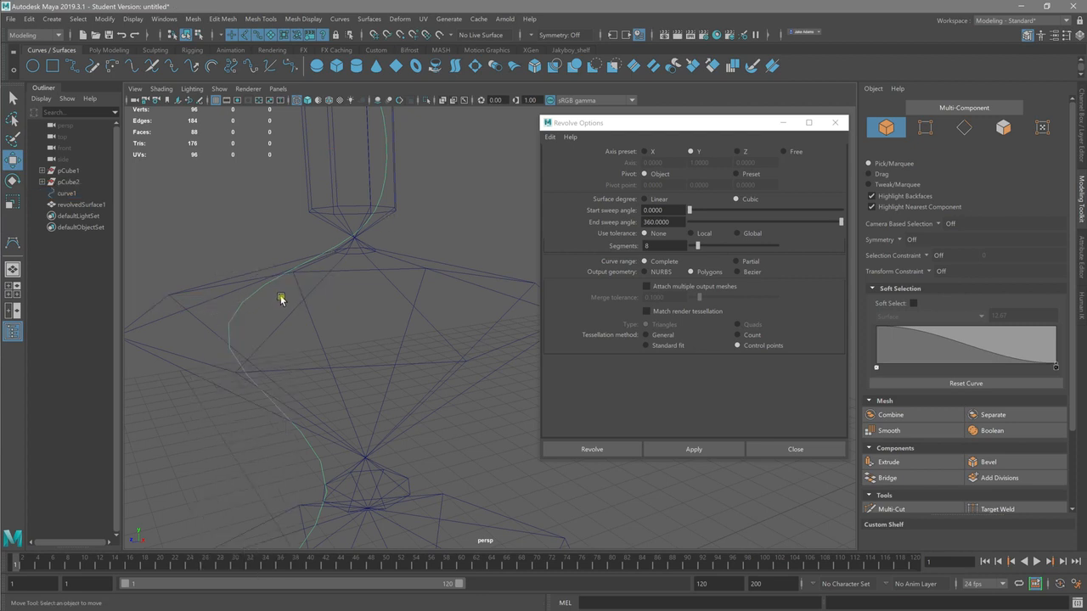
Step: Pull the control vertex of the wide middle flare inward and move the one at the cylindrical section's lower end across the axis
left_click_drag(281, 299, 364, 275, "alt")
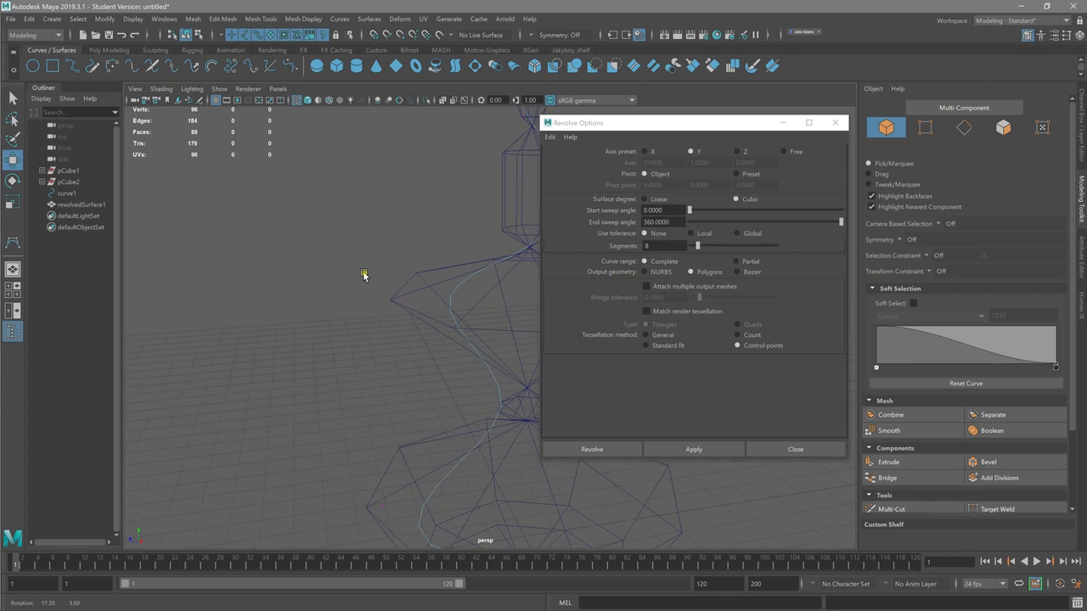
left_click(402, 301)
middle_click_drag(485, 350, 307, 350, "alt")
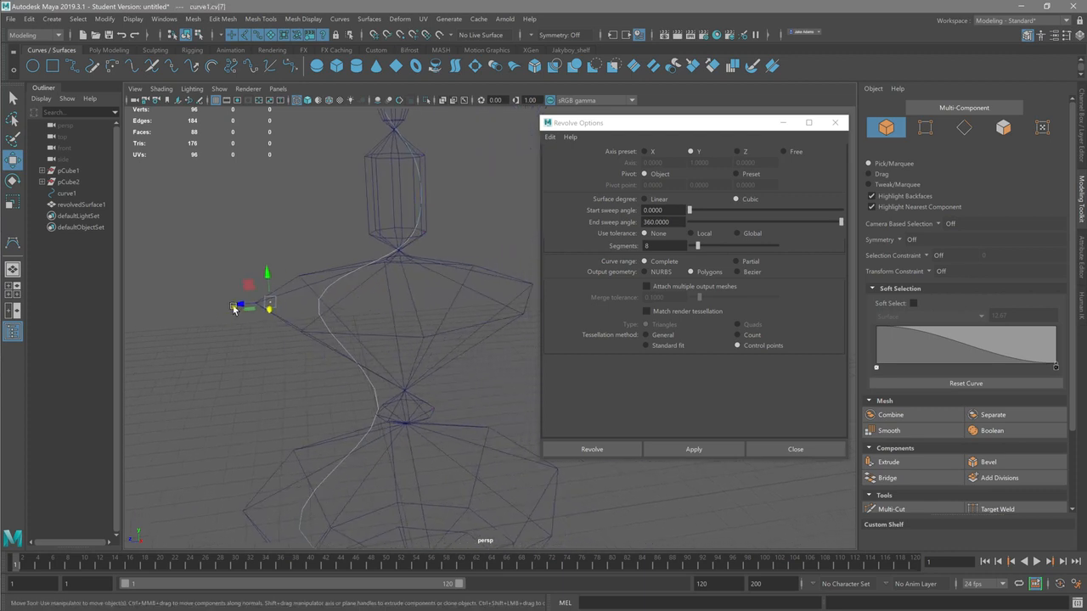
left_click_drag(237, 306, 326, 302)
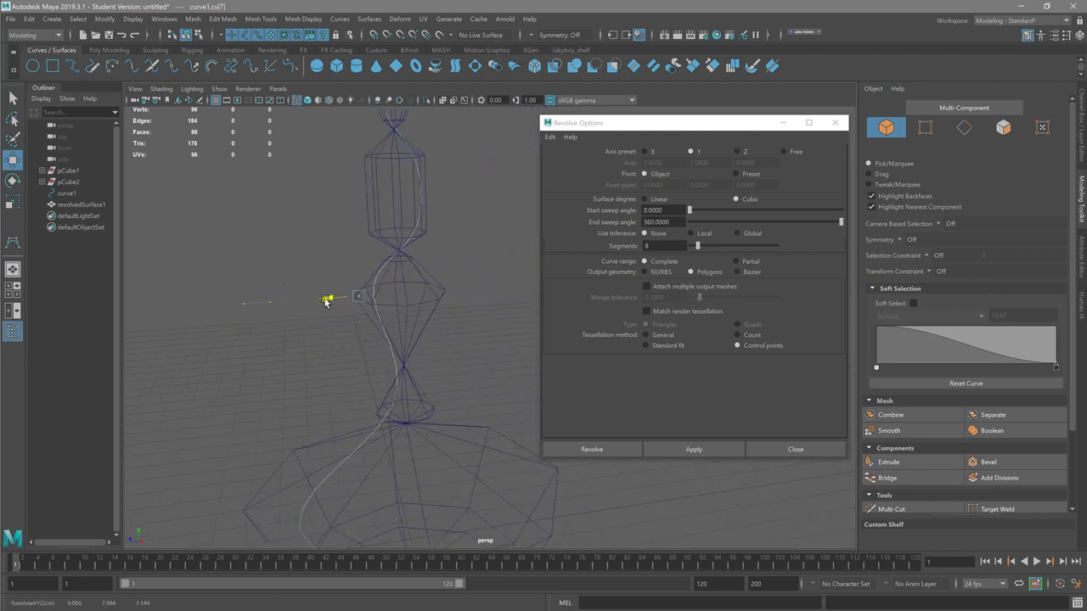
left_click(426, 234)
left_click_drag(398, 235, 319, 218)
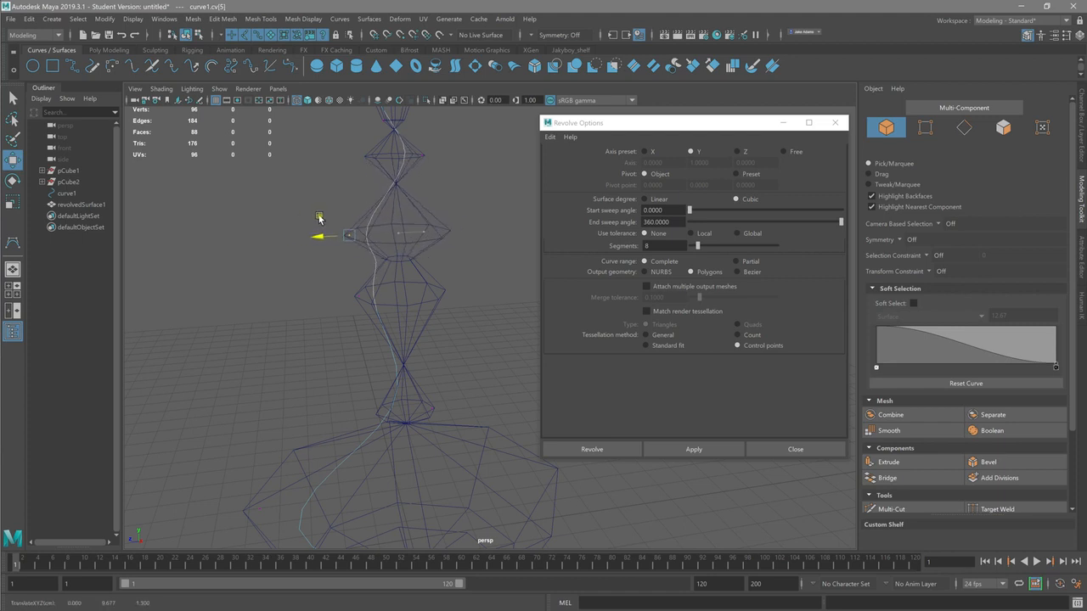
Step: Return the curve to control vertex editing and move the vertex of the small diamond-shaped section across to the axis's other side
left_click(422, 160)
left_click(404, 167)
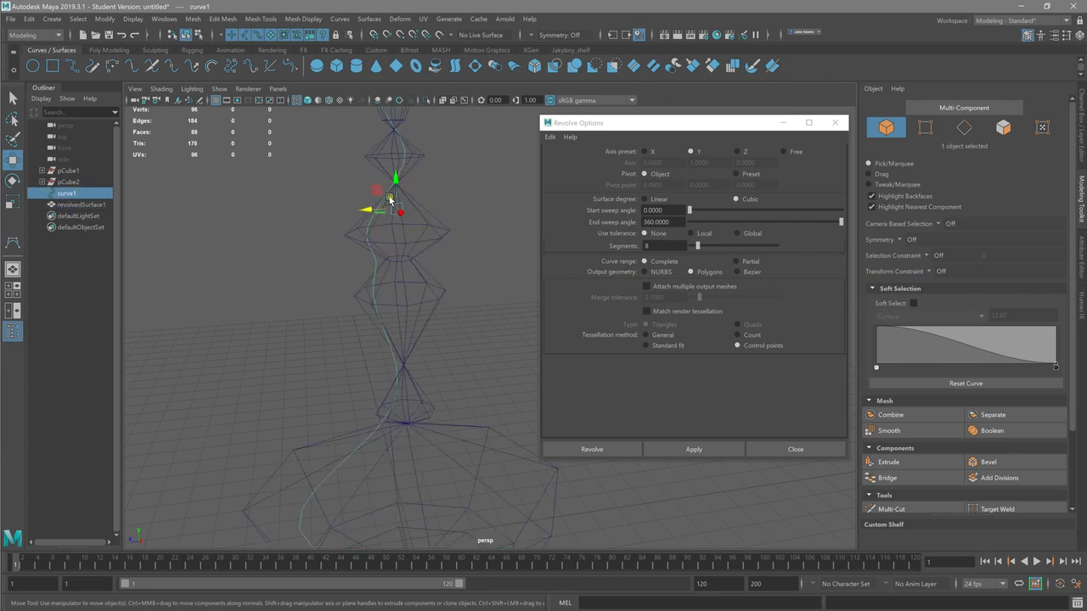
right_click(387, 197)
left_click(348, 193)
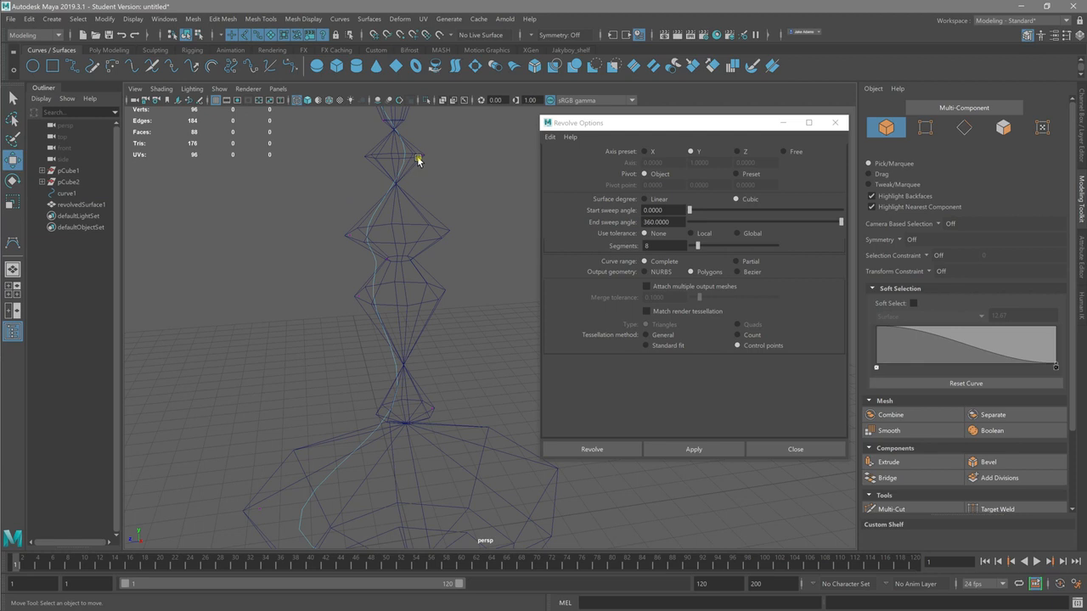
right_click_drag(405, 156, 464, 164, "alt")
middle_click_drag(340, 161, 331, 241, "alt")
right_click_drag(330, 242, 404, 227, "alt")
middle_click_drag(379, 190, 440, 253, "alt")
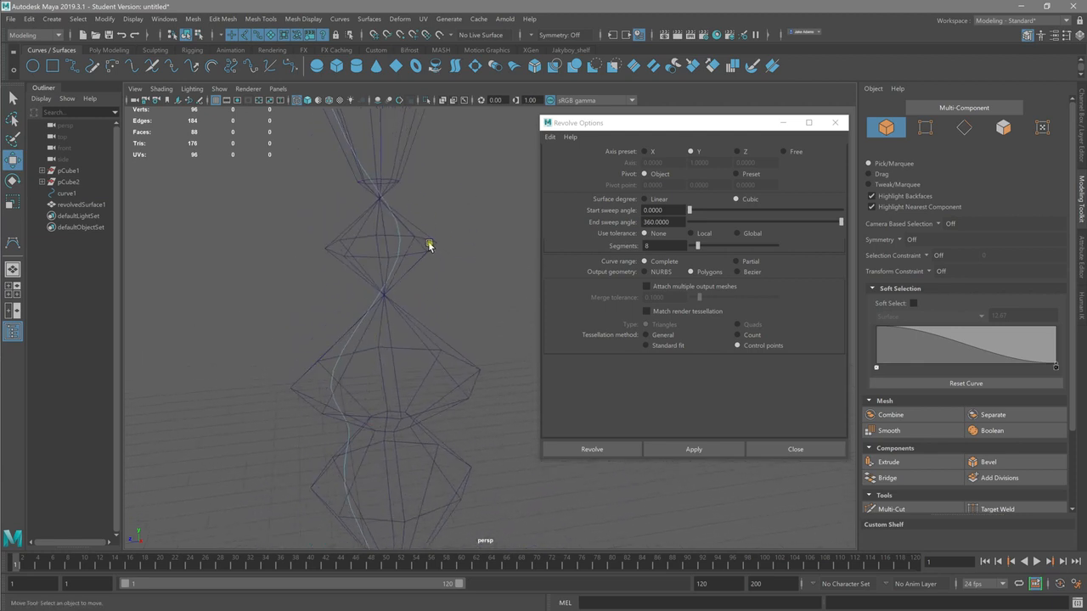
left_click(432, 243)
left_click_drag(405, 247, 320, 246)
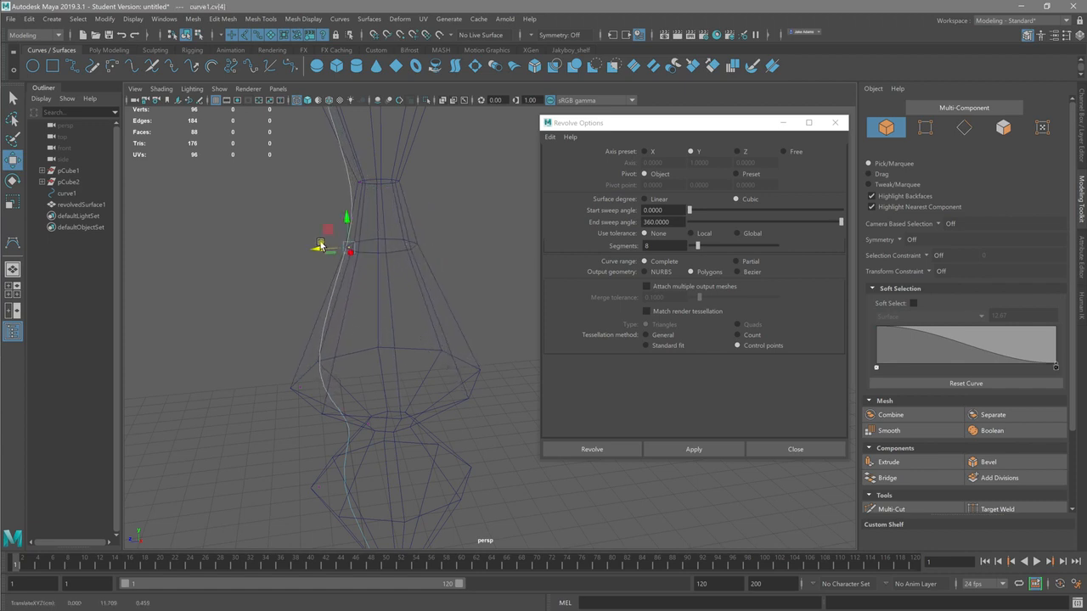
Step: Select the profile curve at the wireframe surface's upper end and switch it to control vertex editing
middle_click_drag(375, 220, 358, 445, "alt")
middle_click_drag(378, 326, 372, 520, "alt")
middle_click_drag(360, 270, 365, 377, "alt")
left_click(287, 189)
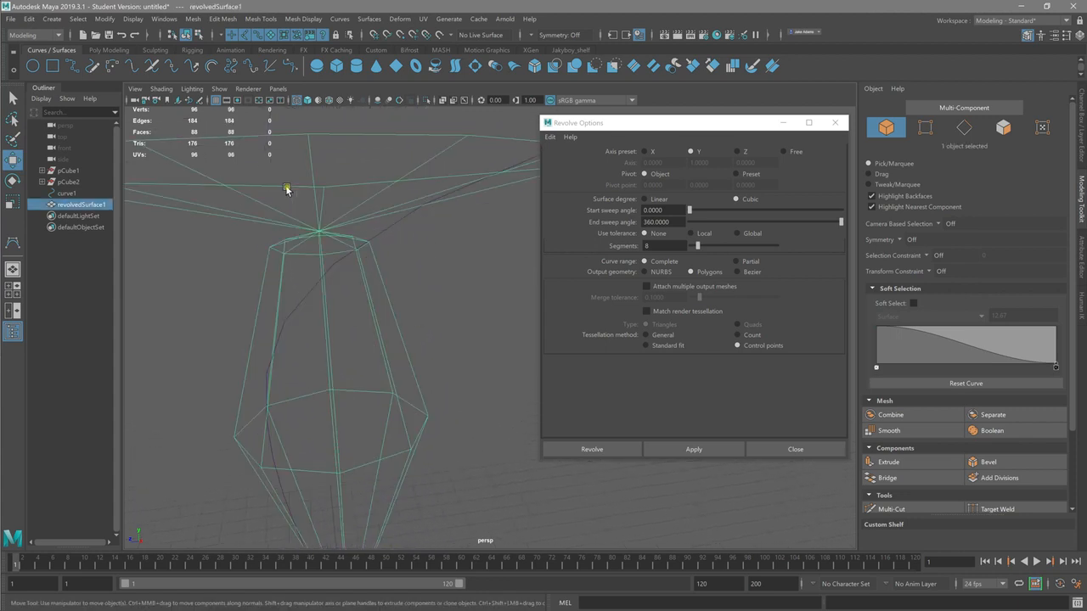
left_click(389, 227, "shift")
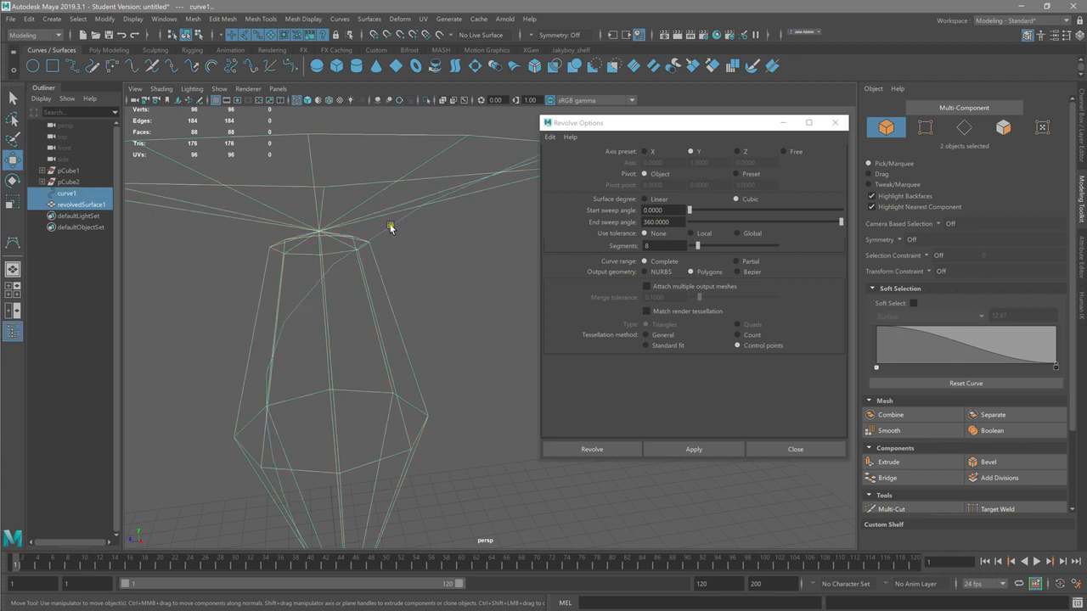
right_click_drag(391, 227, 331, 227)
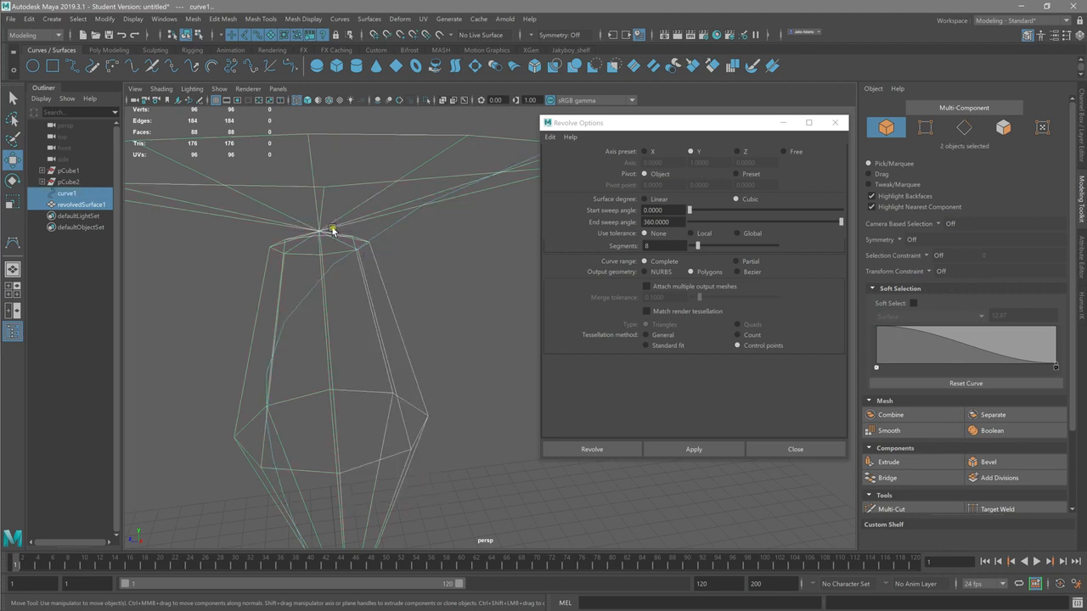
left_click(394, 244)
left_click_drag(394, 246, 397, 231)
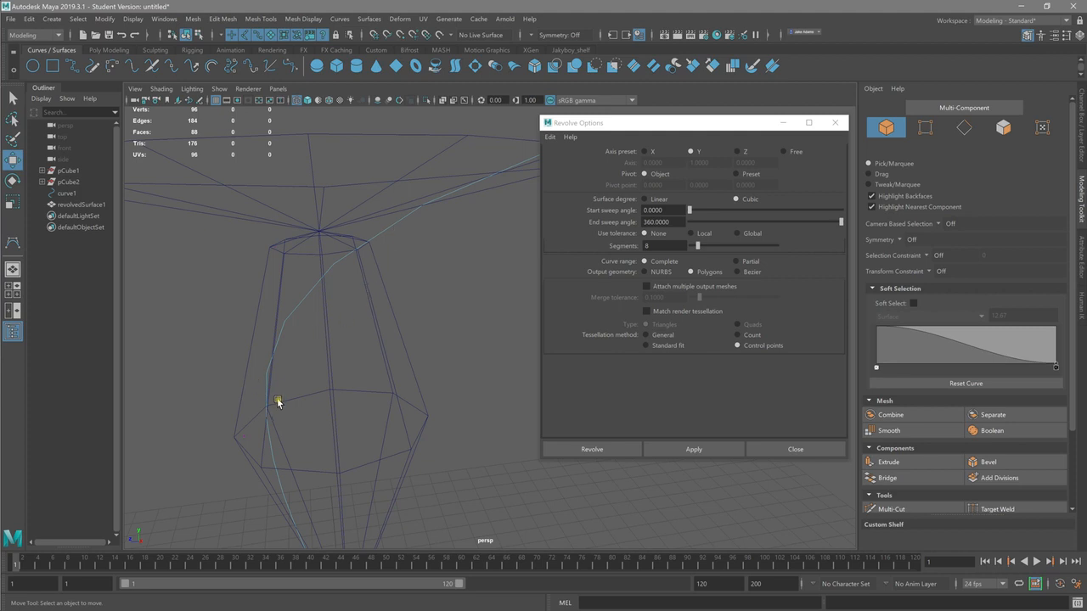
left_click_drag(281, 398, 290, 247)
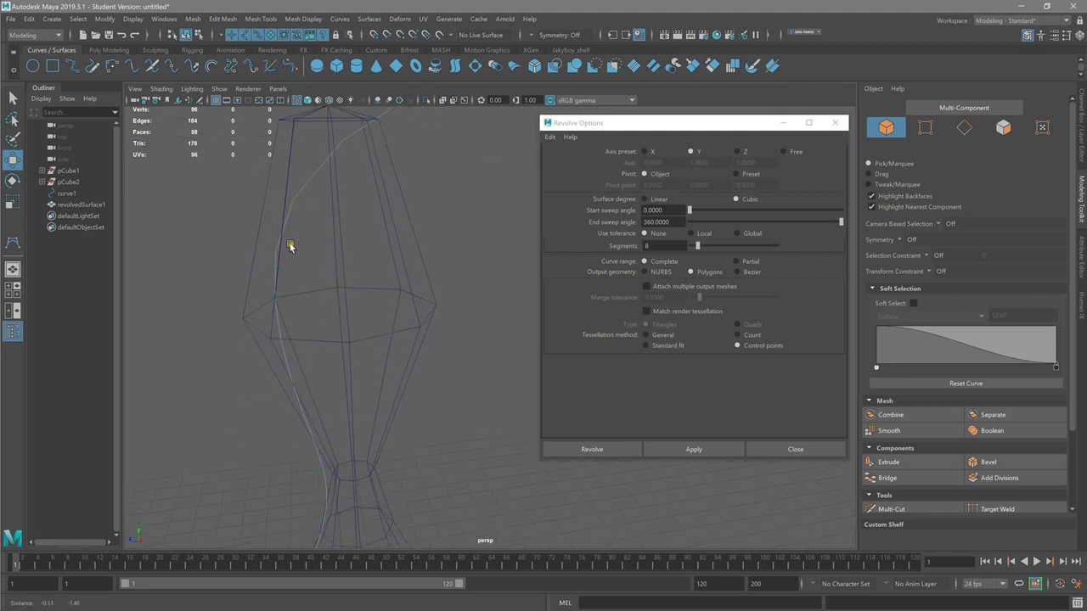
Step: Move the control vertex at the curve's top end to the revolve axis to close the surface into a pointed tip
left_click(251, 321)
left_click_drag(332, 263, 574, 253, "alt")
right_click_drag(262, 211, 222, 209)
middle_click_drag(278, 205, 315, 313, "alt")
left_click_drag(471, 199, 156, 201)
right_click_drag(333, 264, 148, 246, "alt")
middle_click_drag(281, 289, 270, 83, "alt")
right_click_drag(399, 327, 236, 323, "alt")
middle_click_drag(283, 356, 247, 149, "alt")
left_click_drag(254, 304, 305, 328, "alt")
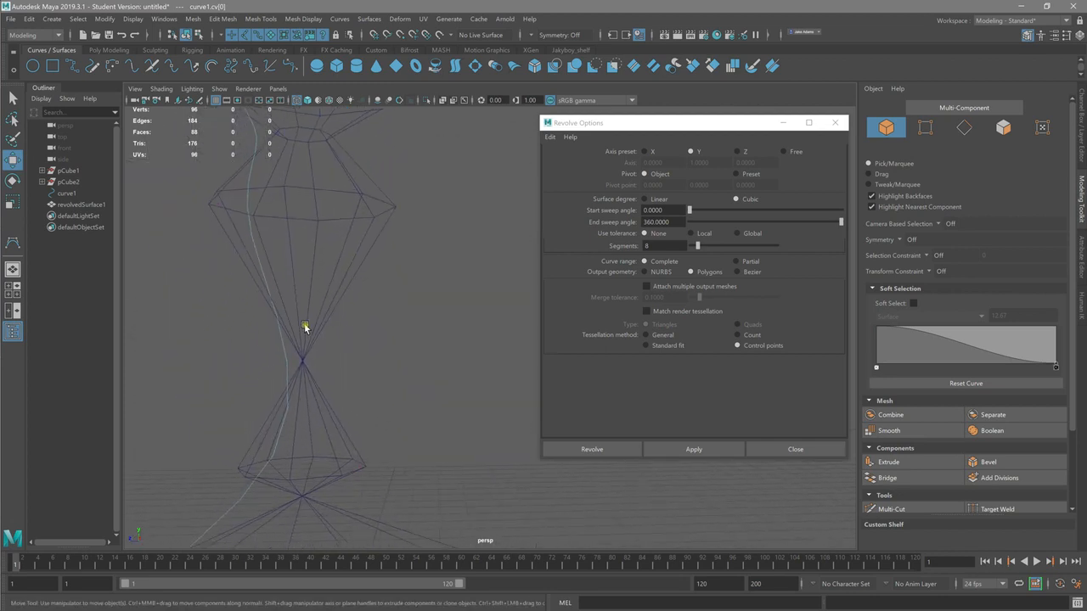
Step: Examine the curve inside the wireframe surface around the diamond-shaped section and the narrow neck below it
right_click_drag(262, 365, 410, 359, "alt")
right_click_drag(340, 341, 413, 398, "alt")
middle_click_drag(435, 367, 955, 397, "alt")
left_click_drag(442, 367, 410, 361, "alt")
middle_click_drag(364, 293, 411, 493, "alt")
middle_click_drag(467, 431, 128, 159, "alt")
right_click_drag(265, 334, 151, 343, "alt")
middle_click_drag(384, 352, 208, 299, "alt")
left_click_drag(356, 327, 441, 301, "alt")
mouse_move(347, 280)
right_mouse_down("alt")
mouse_move(456, 317)
mouse_move(415, 303)
right_mouse_up("alt")
middle_click_drag(374, 302, 468, 607, "alt")
middle_click_drag(383, 348, 471, 519, "alt")
mouse_move(394, 371)
middle_mouse_down("alt")
mouse_move(435, 523)
mouse_move(467, 534)
middle_mouse_up("alt")
right_click_drag(254, 304, 136, 314, "alt")
right_click_drag(331, 278, 271, 274, "alt")
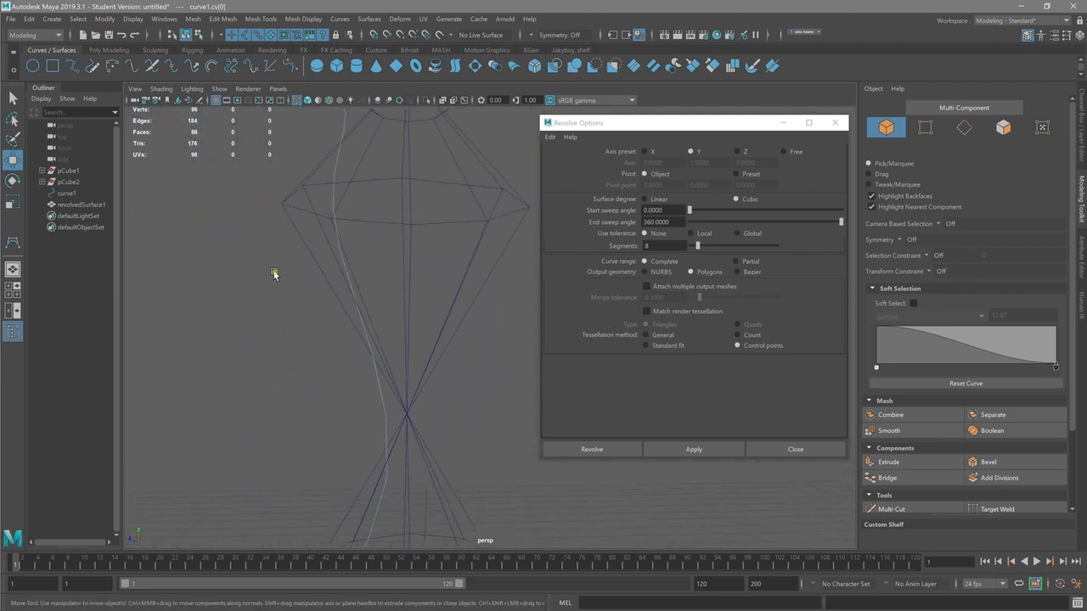
Step: Select the profile curve beside the diamond-shaped section and return it to control vertex editing
left_click(291, 209)
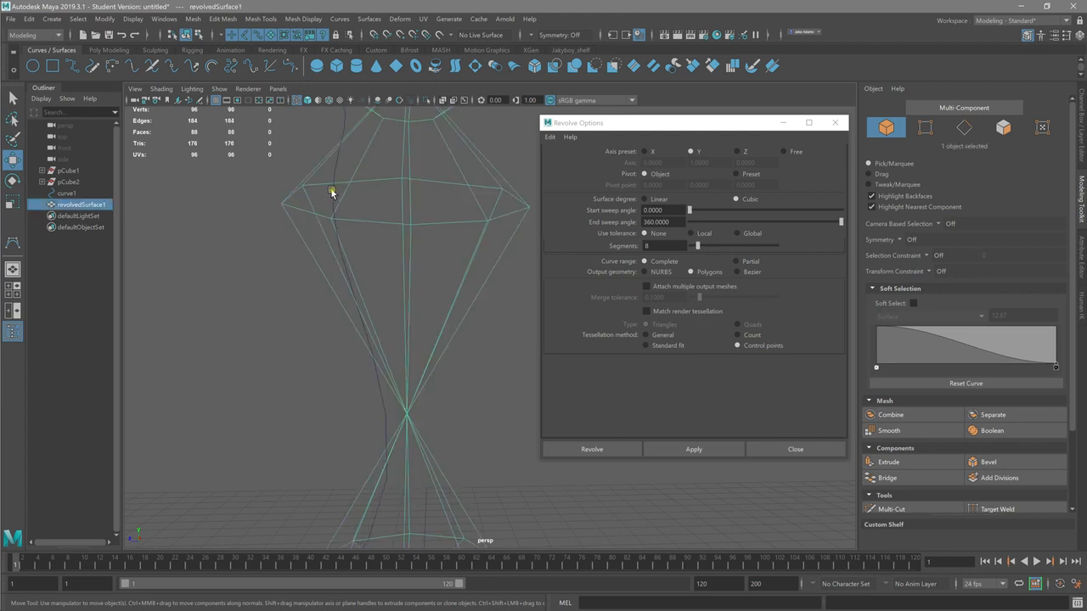
left_click(329, 201)
left_click(333, 194)
right_click_drag(332, 195, 290, 196)
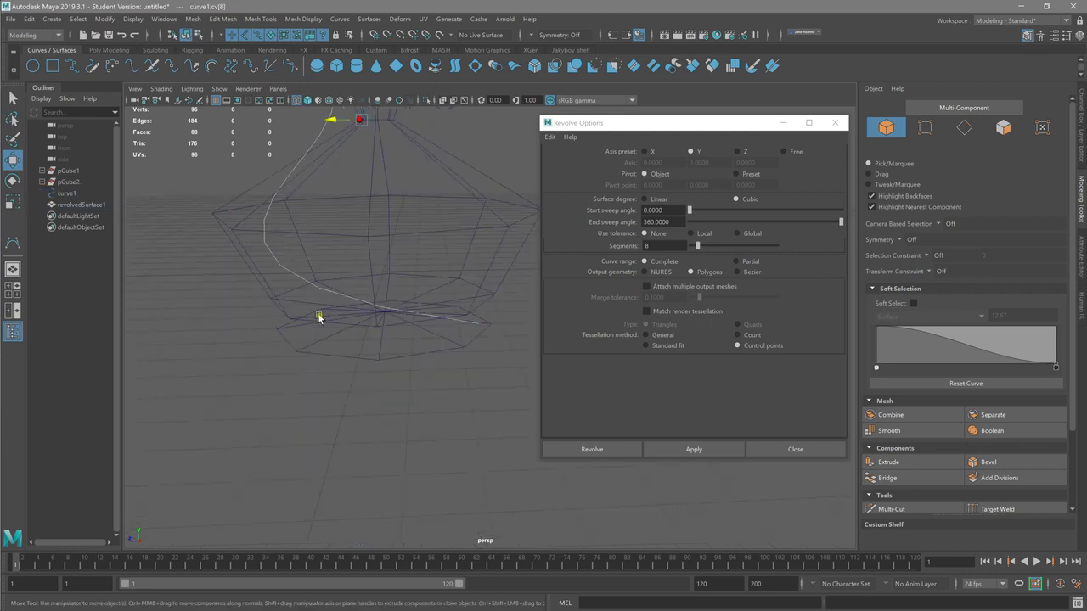
left_click_drag(319, 317, 279, 314, "alt")
right_click_drag(280, 314, 434, 354, "alt")
left_click_drag(434, 353, 438, 346, "alt")
left_click(546, 477)
Step: Move the control vertex at the curve's bottom end back to the revolve axis to close the base
left_click_drag(484, 427, 436, 317, "alt")
left_click_drag(476, 369, 328, 399, "alt")
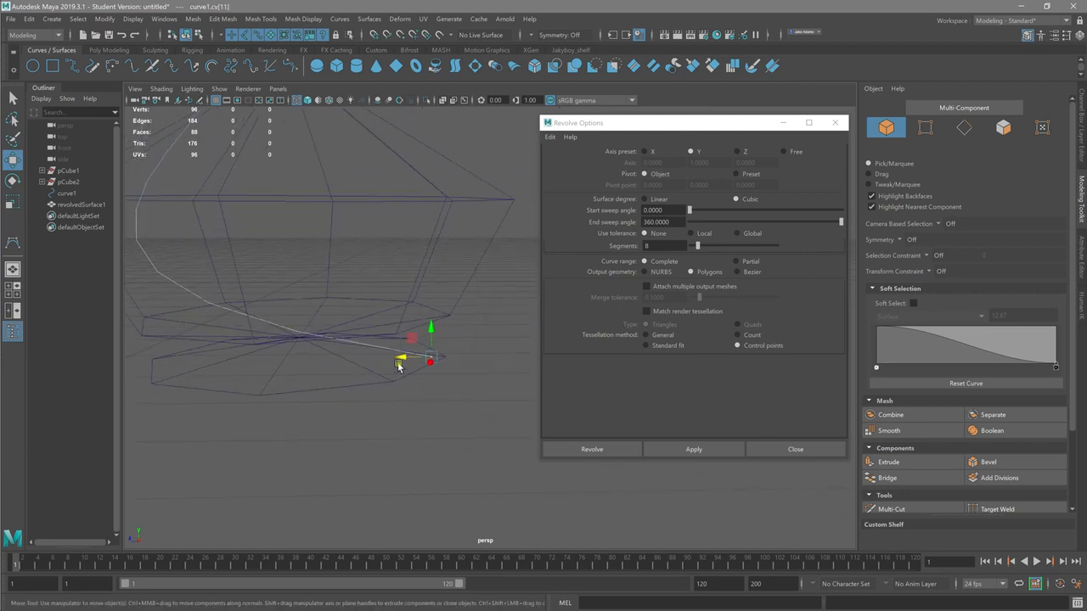
left_click_drag(404, 359, 249, 353)
right_click_drag(396, 376, 281, 359, "alt")
Step: Examine the reshaped wireframe surface and its profile curve from the base up through the stem
middle_click_drag(393, 270, 343, 384, "alt")
left_click_drag(343, 384, 585, 328, "alt")
right_click_drag(355, 327, 291, 325, "alt")
left_click_drag(292, 325, 332, 255, "alt")
middle_click_drag(320, 259, 297, 322, "alt")
right_click_drag(298, 323, 487, 319, "alt")
middle_click_drag(475, 314, 388, 277, "alt")
left_click_drag(388, 277, 323, 336, "alt")
middle_click_drag(323, 336, 369, 507, "alt")
left_click_drag(369, 507, 339, 439, "alt")
middle_click_drag(339, 439, 254, 388, "alt")
right_click_drag(254, 388, 507, 405, "alt")
left_click_drag(507, 405, 429, 370, "alt")
middle_click_drag(429, 369, 261, 323, "alt")
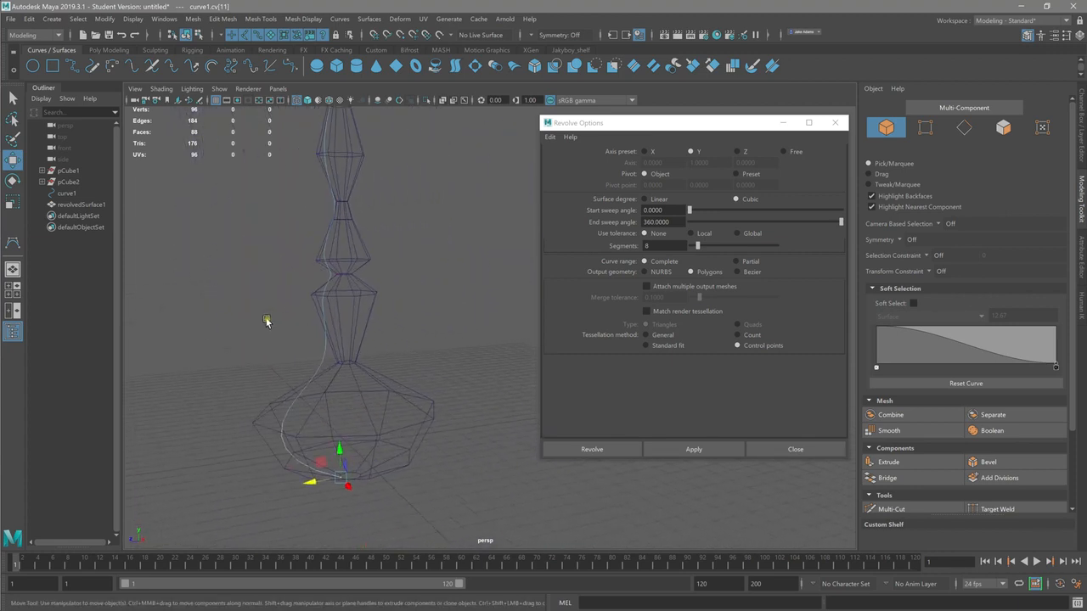
Step: Try to apply the revolve settings, close the Revolve Options and clear the selection
left_click(684, 450)
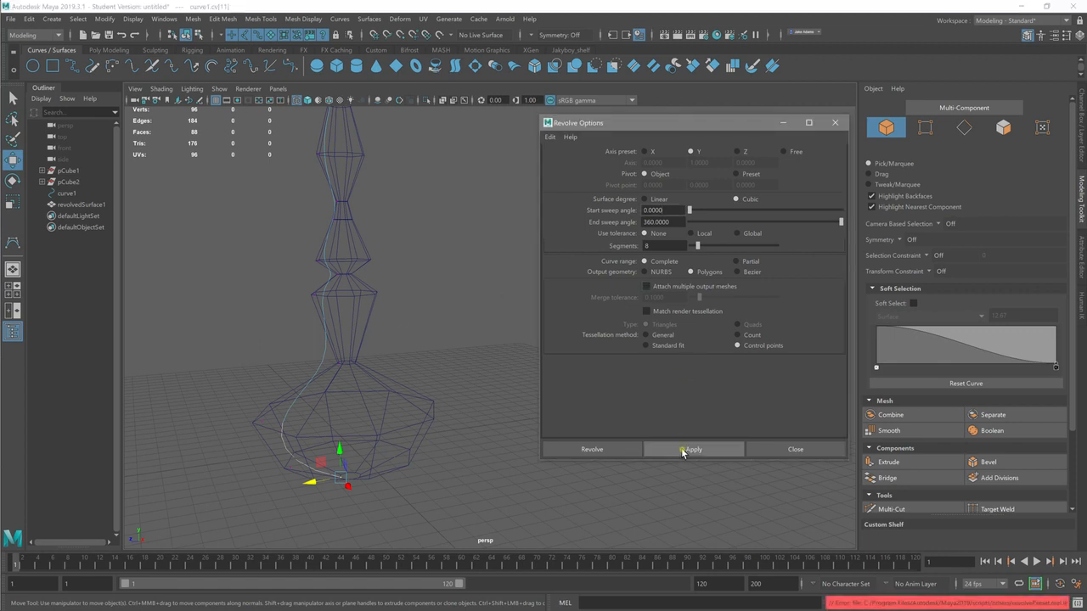
left_click(764, 451)
right_click_drag(354, 402, 412, 310)
left_click(495, 339)
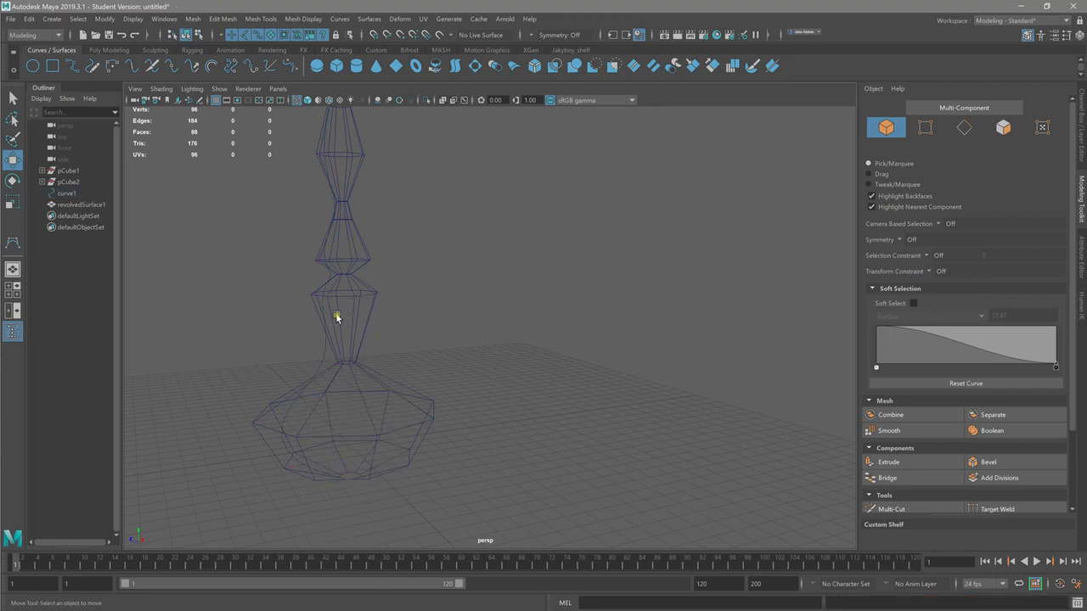
Step: Select the revolved surface on its own and set it to unsmoothed mesh display
left_click_drag(342, 299, 554, 341)
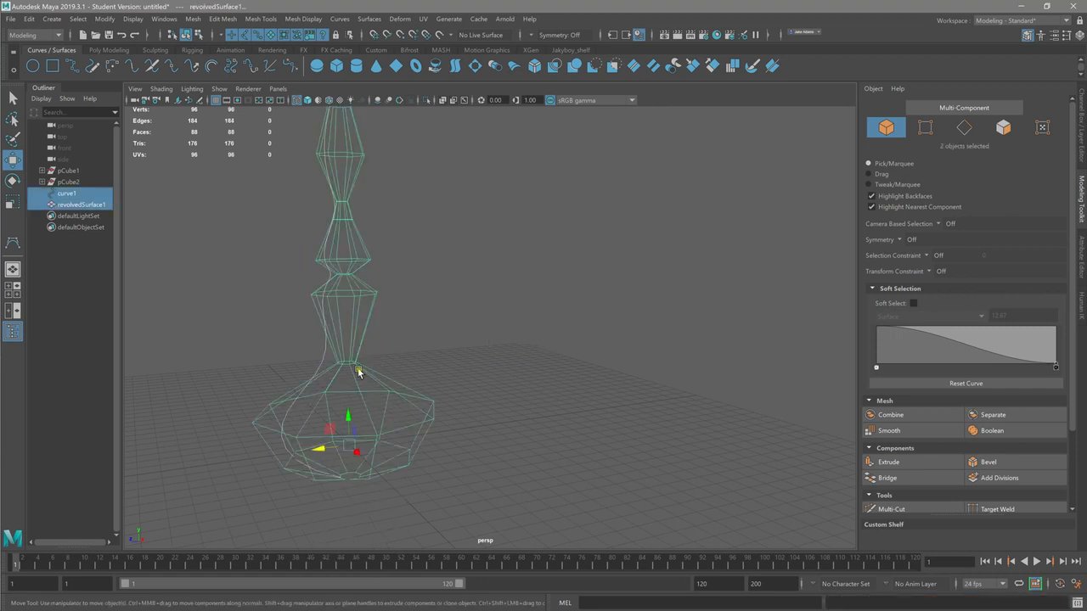
left_click(323, 357)
right_click_drag(348, 345, 390, 318)
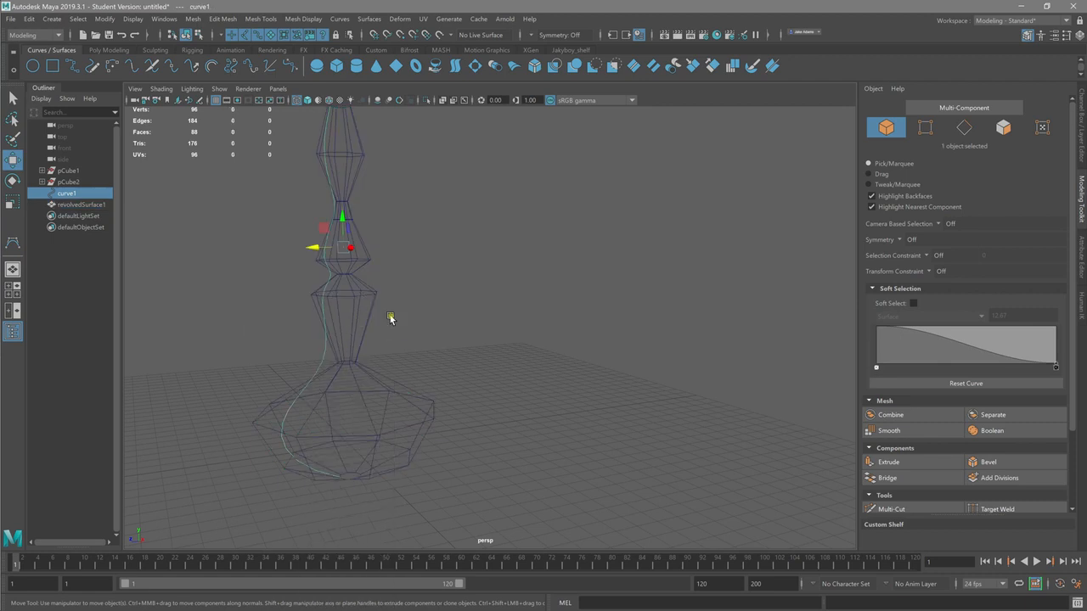
left_click(351, 169)
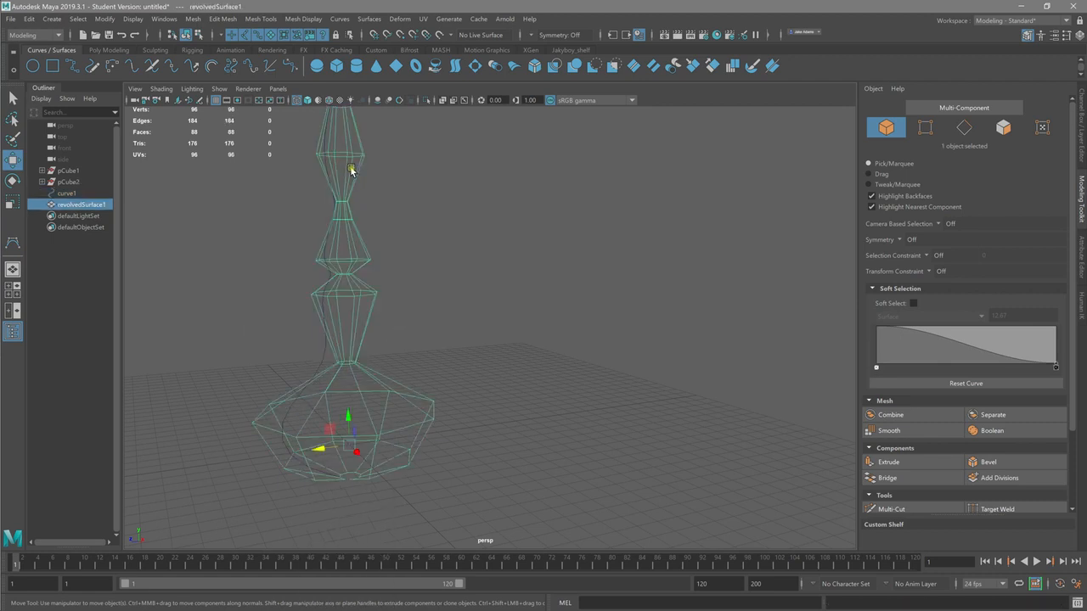
key("1")
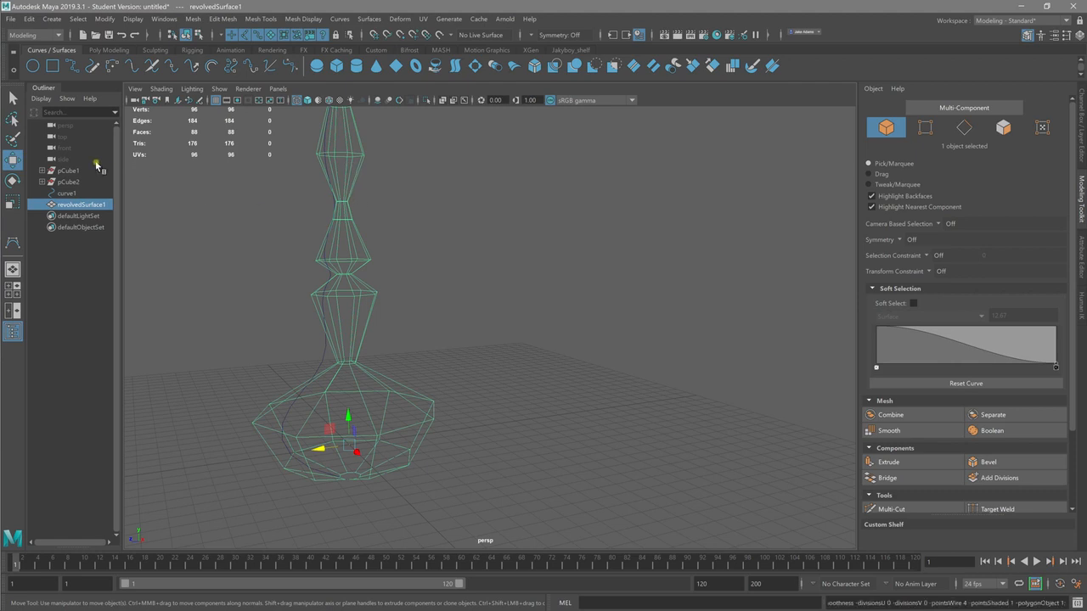
Step: Select the profile curve and display all objects with smooth shading
left_click(349, 405)
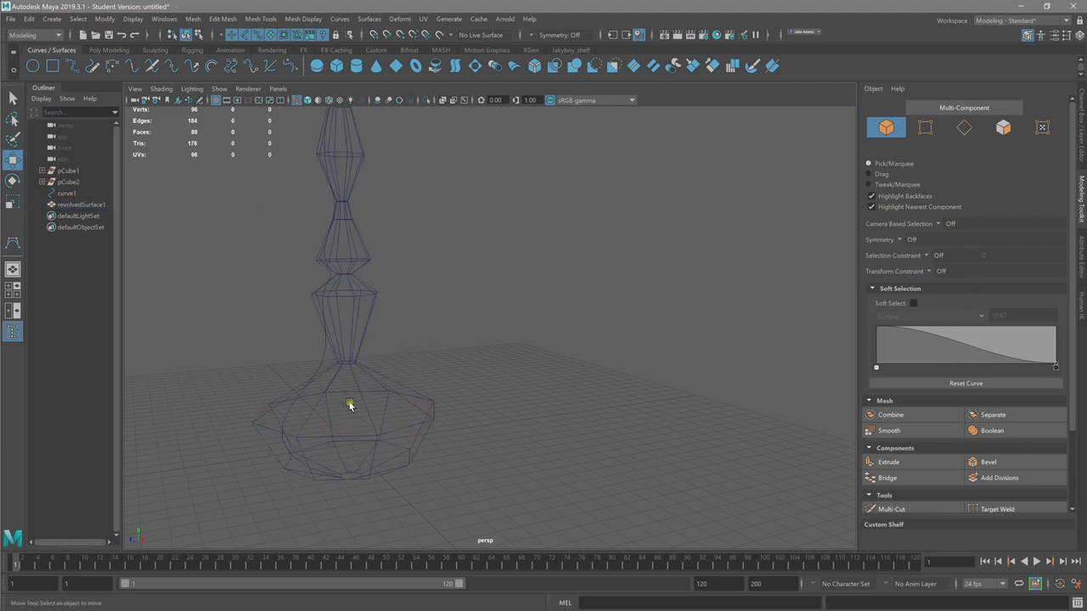
left_click(327, 353)
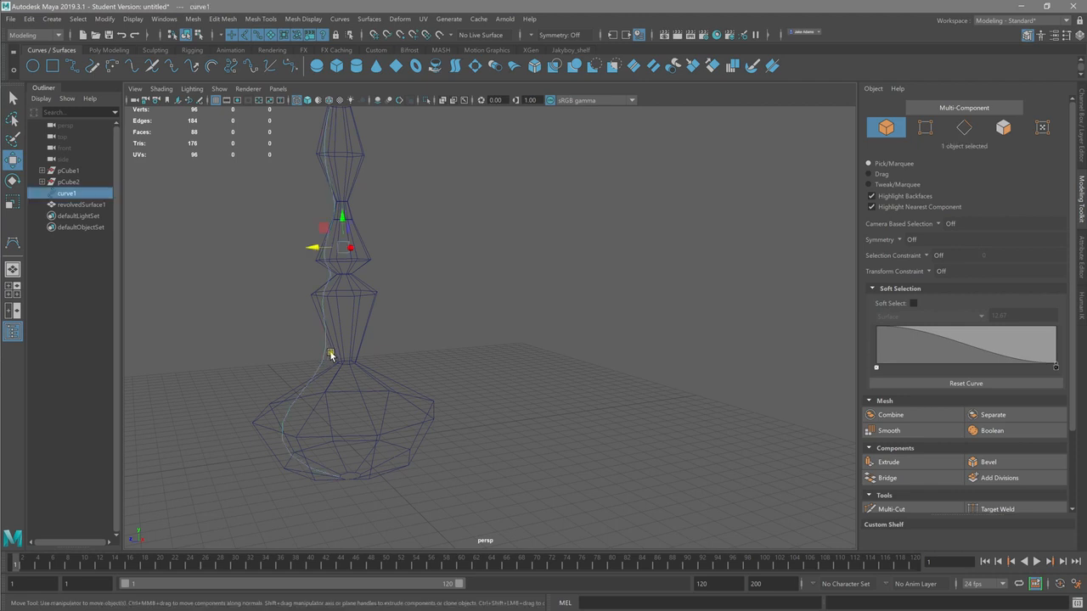
left_click(160, 88)
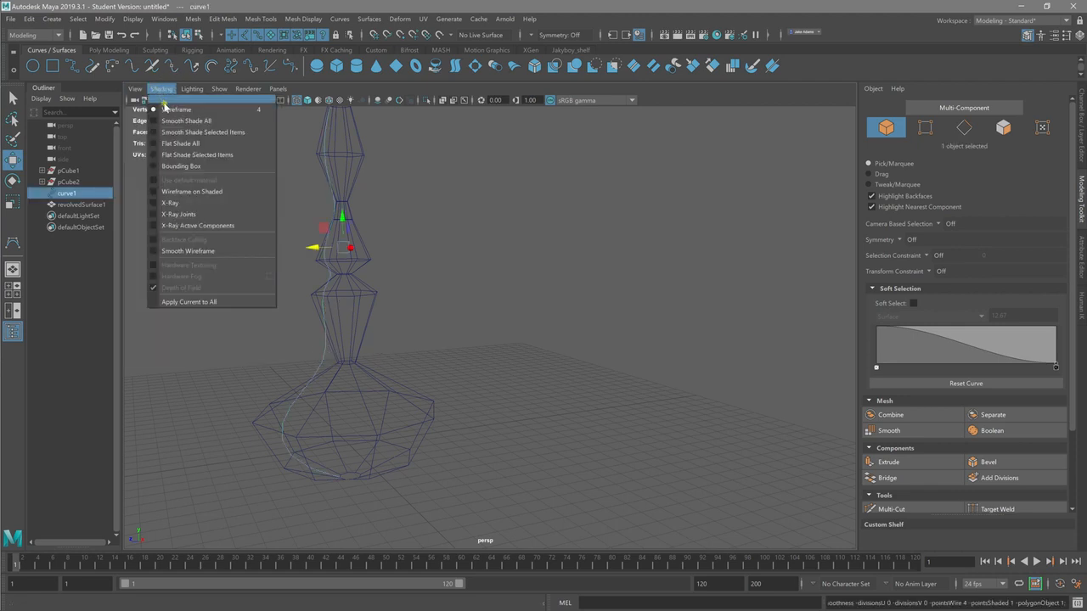
left_click(182, 121)
Step: Examine the shaded surface's stem and base for places where the profile curve shows outside it
left_click_drag(340, 332, 609, 399, "alt")
right_click_drag(610, 398, 556, 398, "alt")
left_click_drag(556, 397, 510, 396, "alt")
right_click_drag(510, 396, 738, 409, "alt")
middle_click_drag(738, 409, 393, 265, "alt")
left_click_drag(393, 265, 332, 299, "alt")
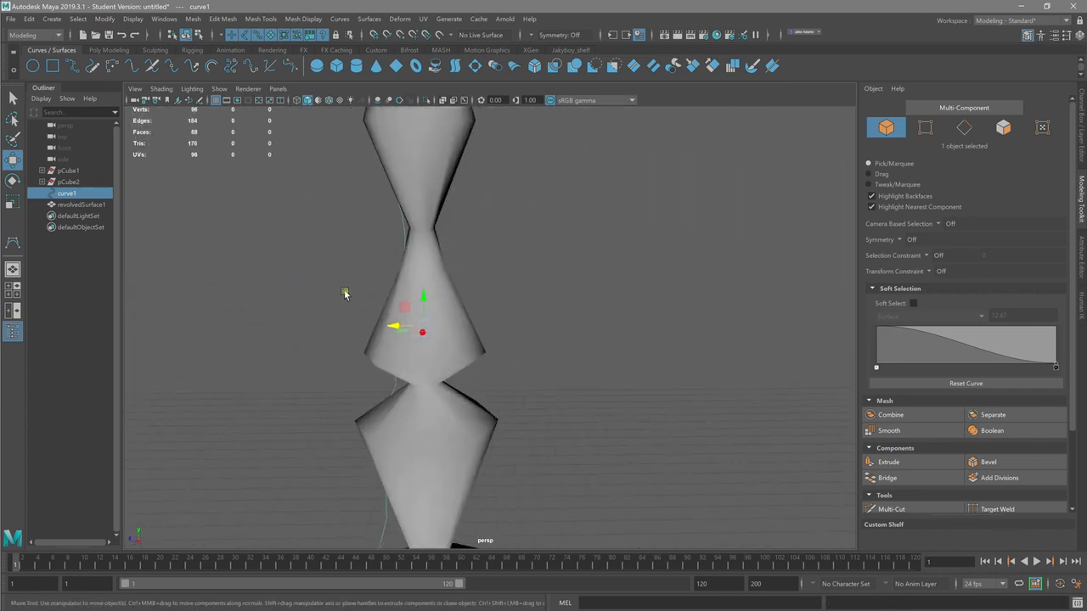
right_click_drag(404, 232, 342, 230)
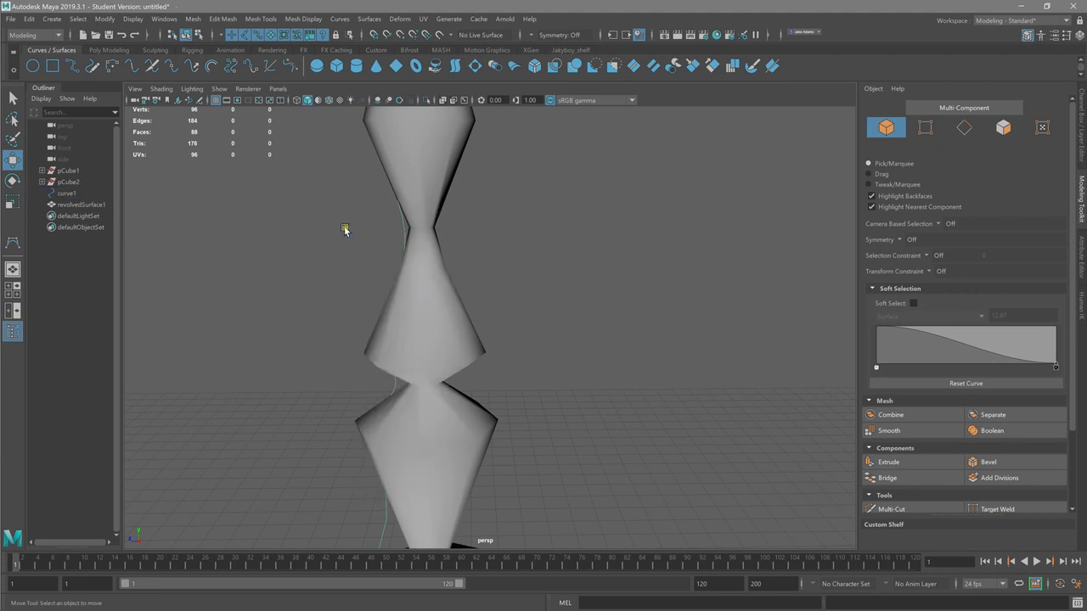
middle_click_drag(429, 416, 454, 153, "alt")
left_click_drag(452, 257, 348, 315, "alt")
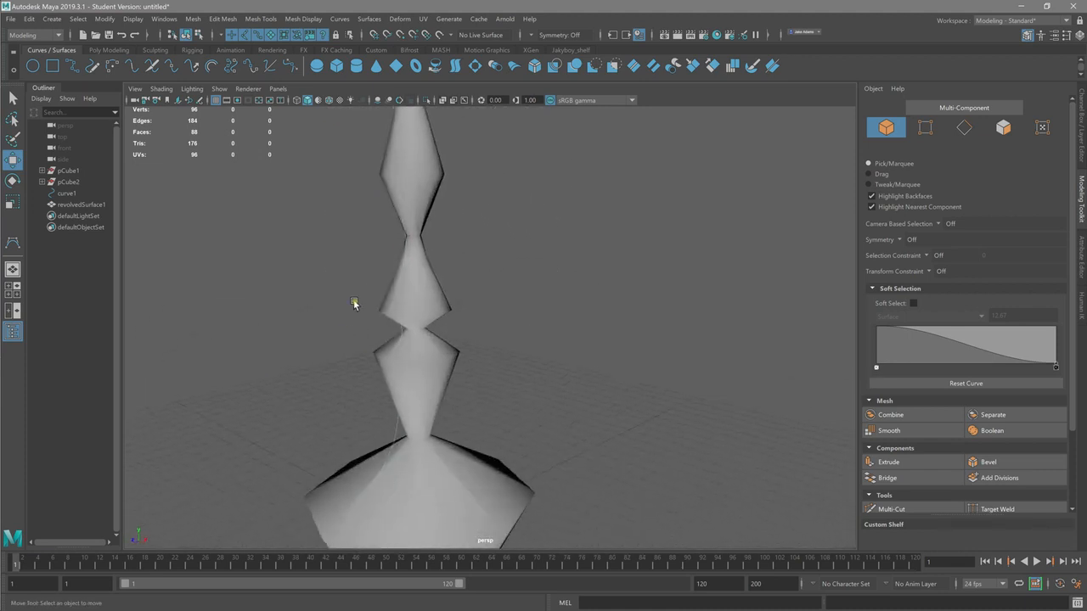
Step: Select the revolved surface and the profile curve in turn, and inspect the full shaded shape
left_click(408, 240)
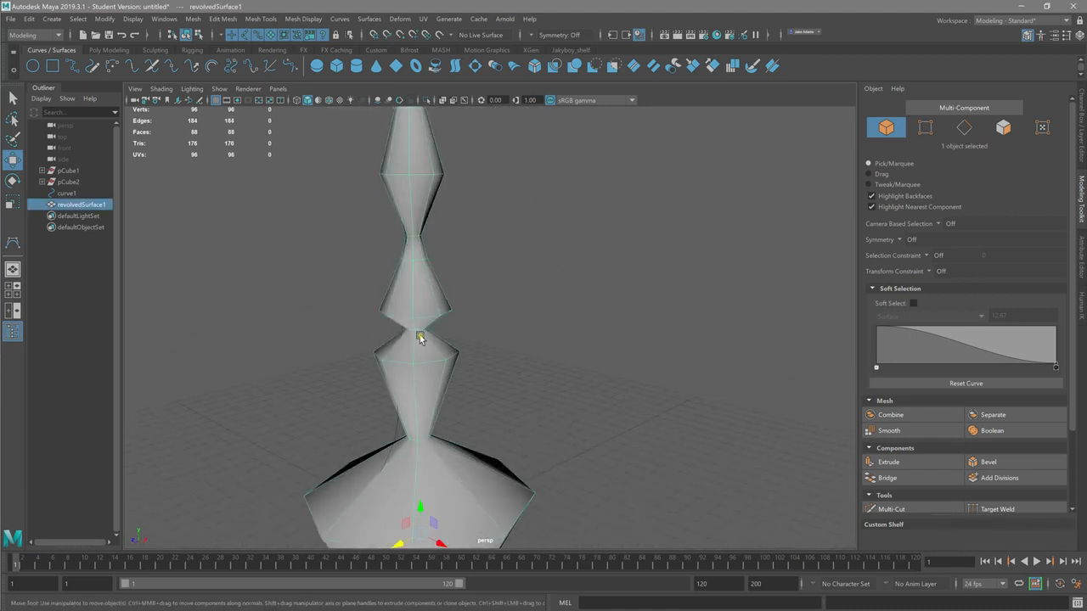
left_click(399, 427)
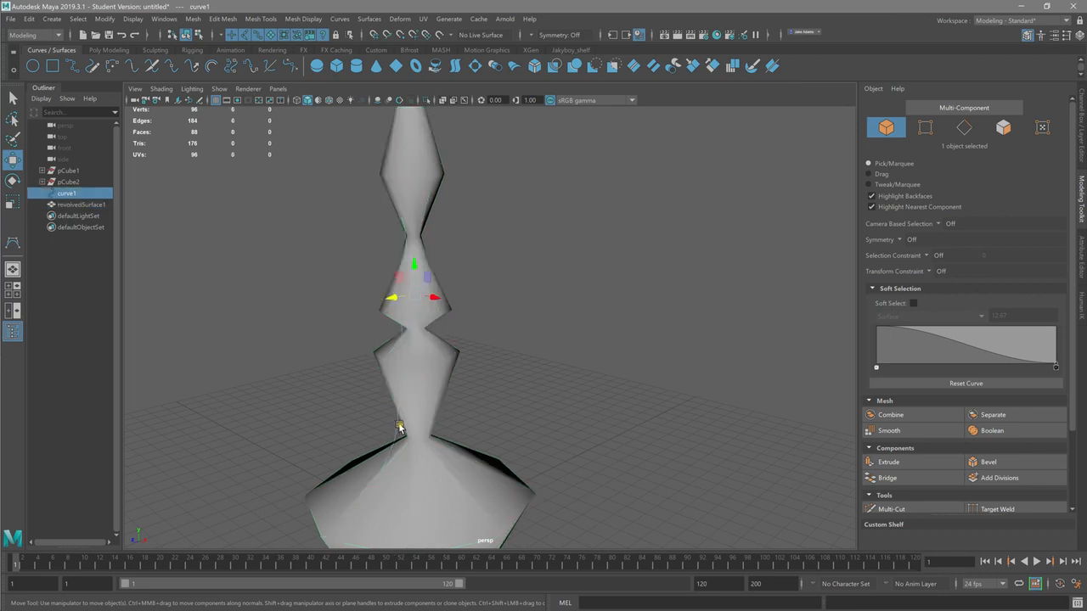
right_click_drag(389, 220, 567, 240, "alt")
middle_click_drag(567, 239, 680, 411, "alt")
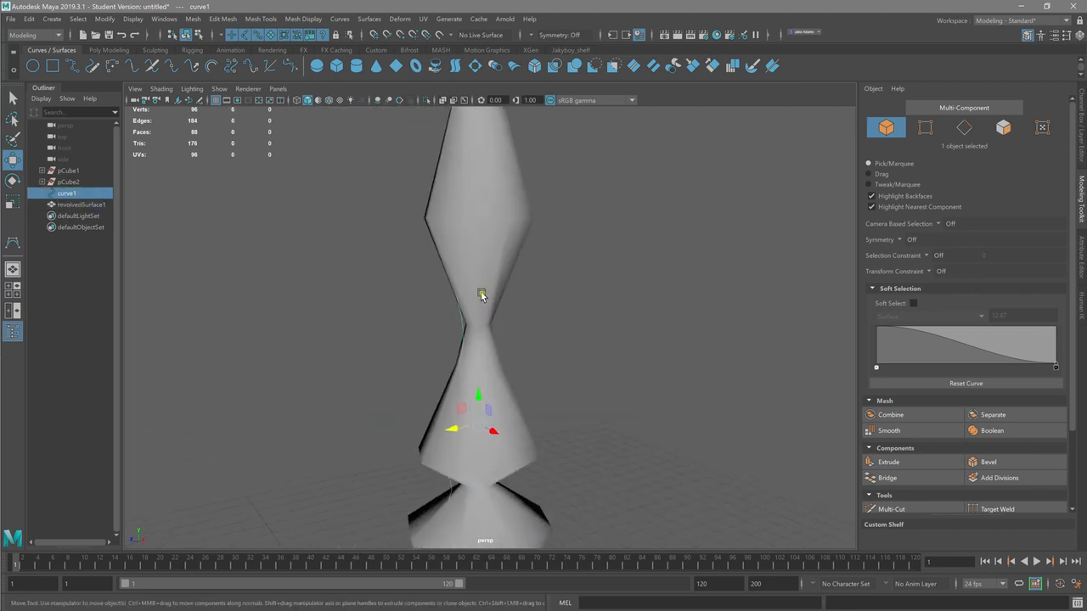
right_click_drag(480, 296, 514, 339, "alt")
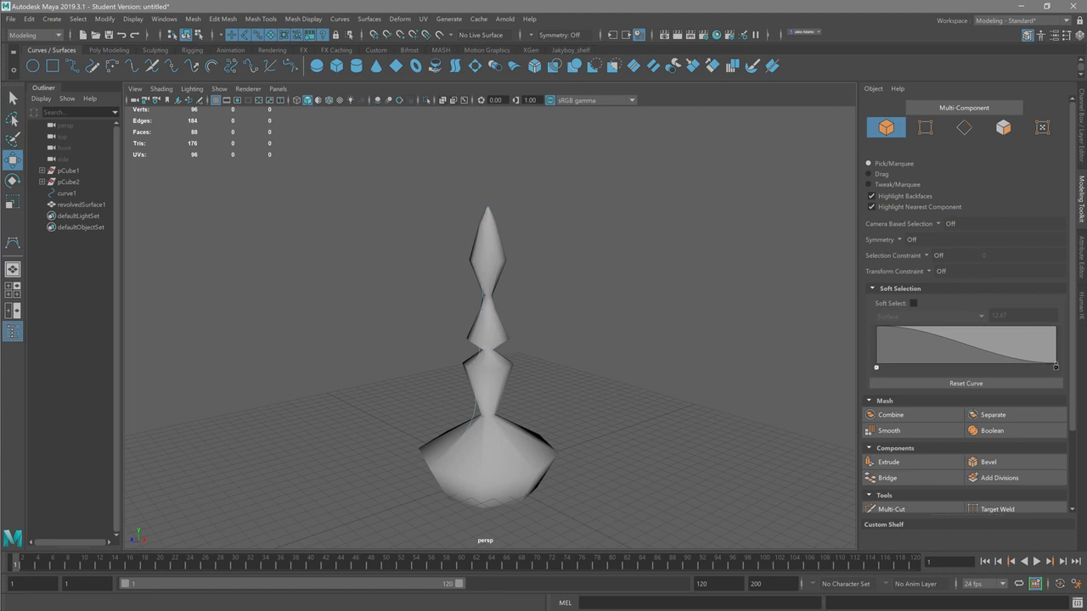
Step: Select the whole profile curve and move it outward from the axis to widen the surface and open its top
left_click(508, 457)
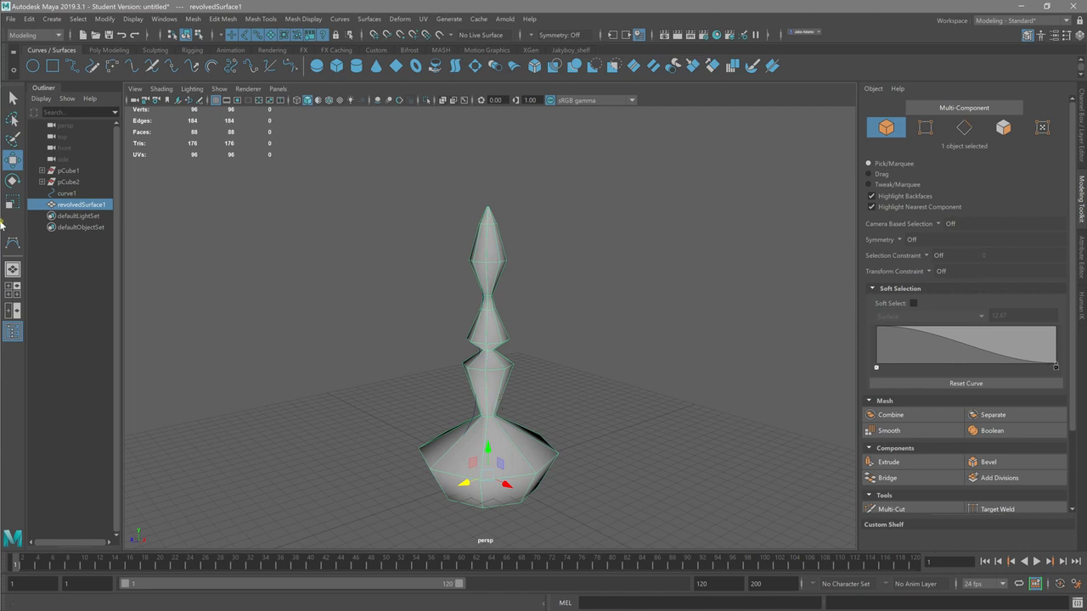
left_click(67, 193)
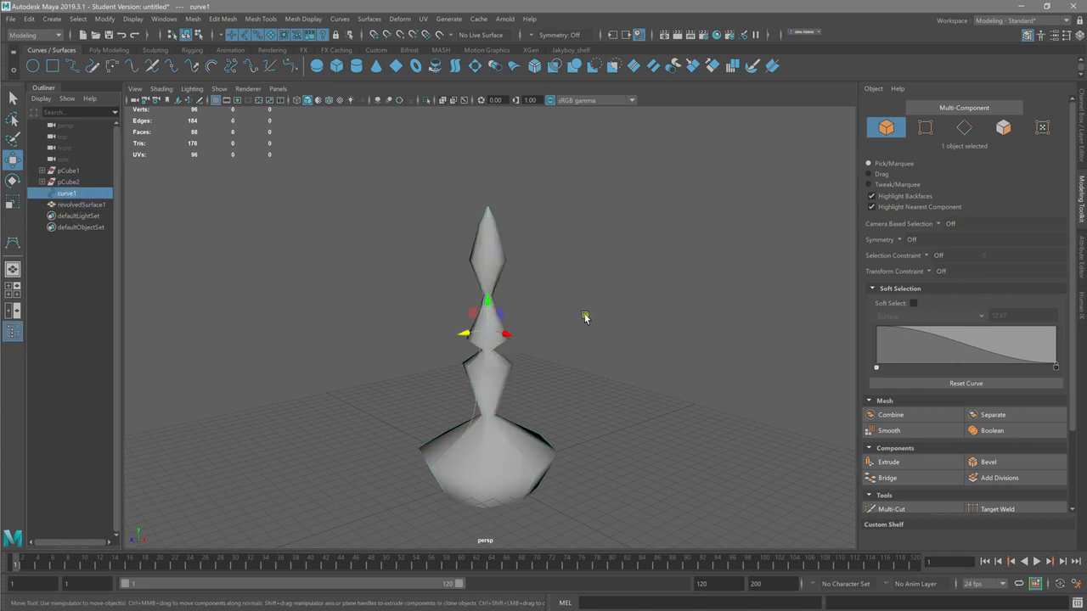
mouse_move(468, 334)
left_mouse_down()
mouse_move(386, 347)
mouse_move(469, 346)
mouse_move(450, 348)
mouse_move(458, 341)
left_mouse_up()
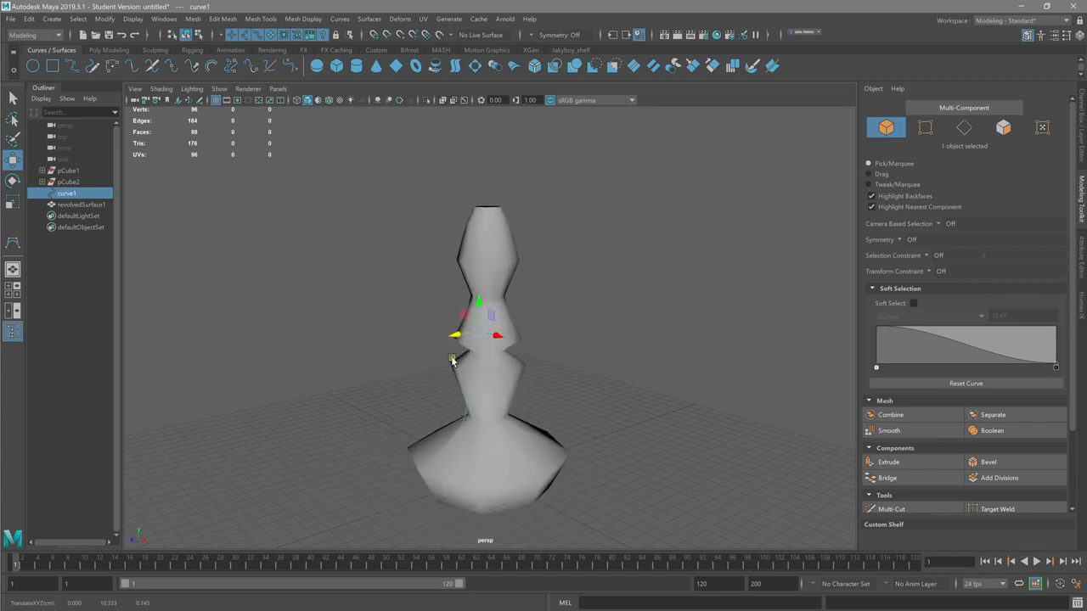
right_click_drag(416, 362, 298, 369, "alt")
left_click_drag(299, 369, 373, 309, "alt")
mouse_move(277, 259)
left_mouse_down("alt")
mouse_move(260, 276)
mouse_move(285, 255)
left_mouse_up("alt")
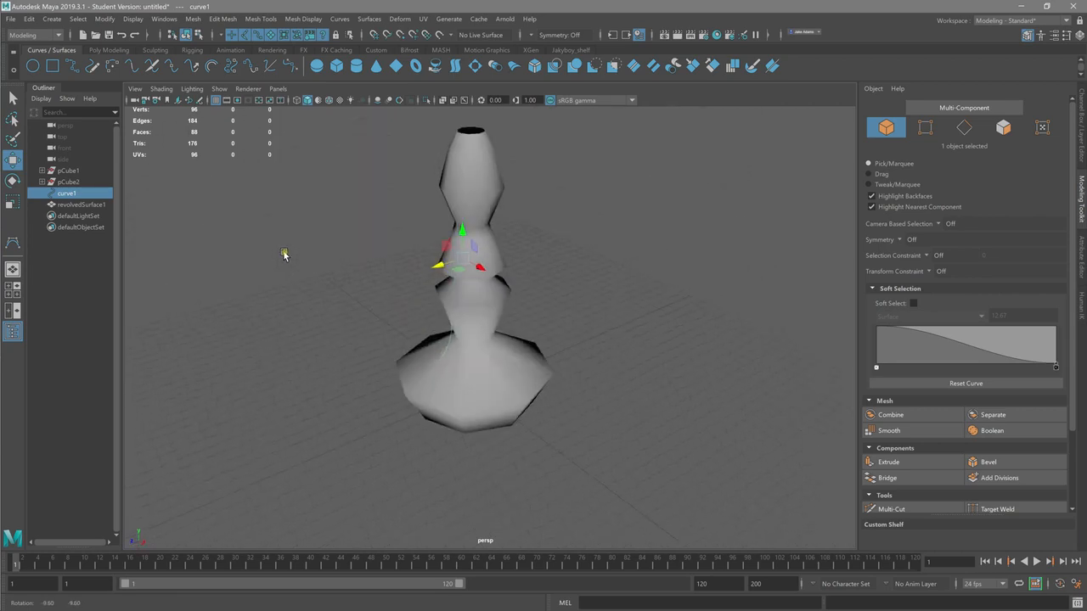
Step: Delete the construction history of the revolved surface
left_click(81, 205)
left_click(29, 19)
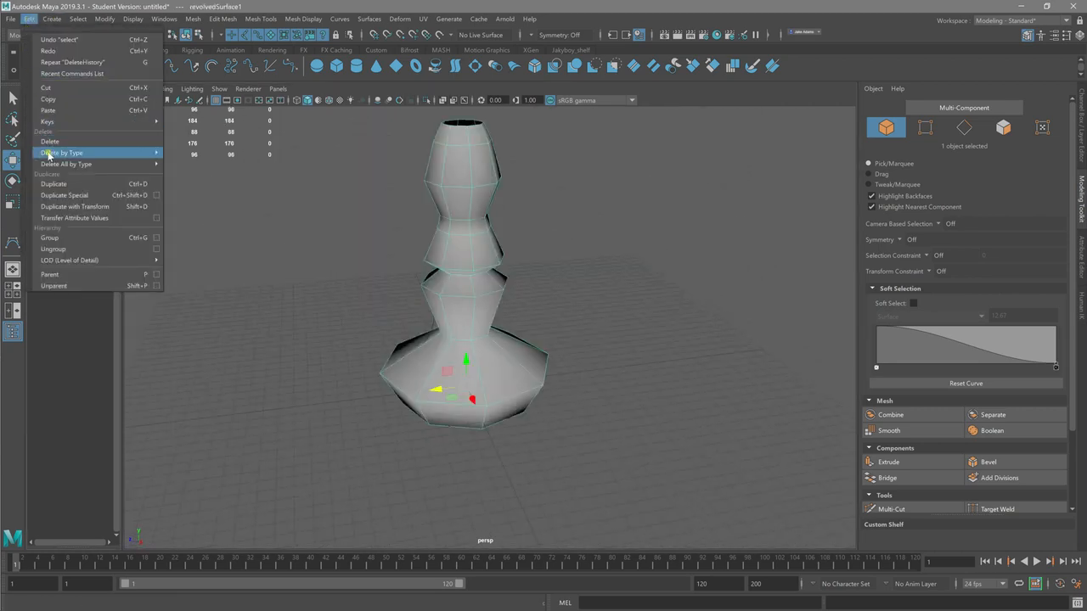
mouse_move(51, 152)
left_click(183, 170)
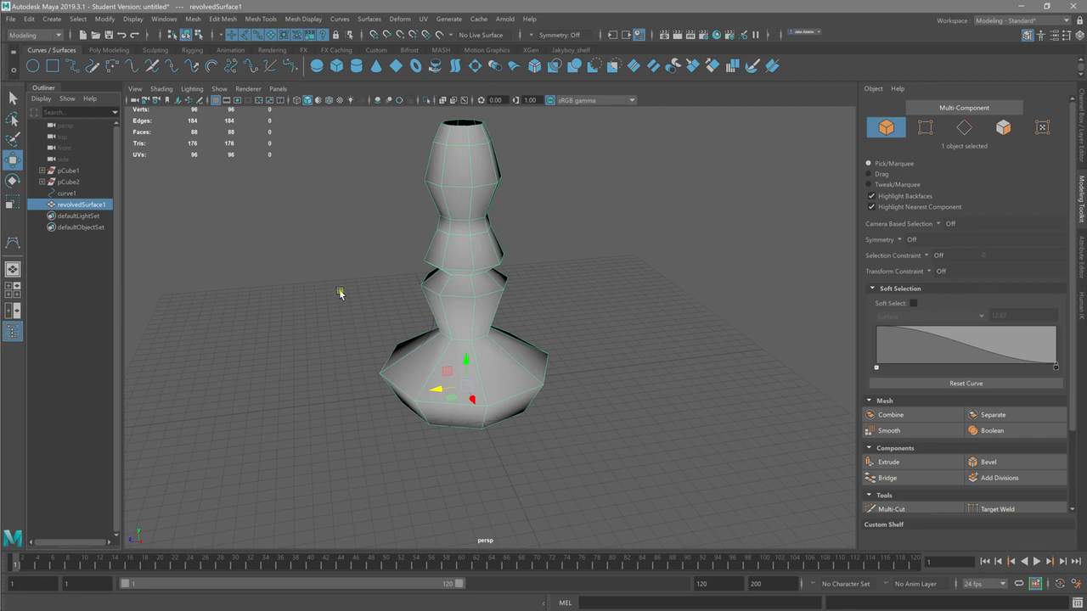
Step: Move the revolved surface sideways away from the profile curve, check both selections and leave only the surface selected
left_click_drag(436, 390, 553, 380)
left_click_drag(463, 336, 449, 267)
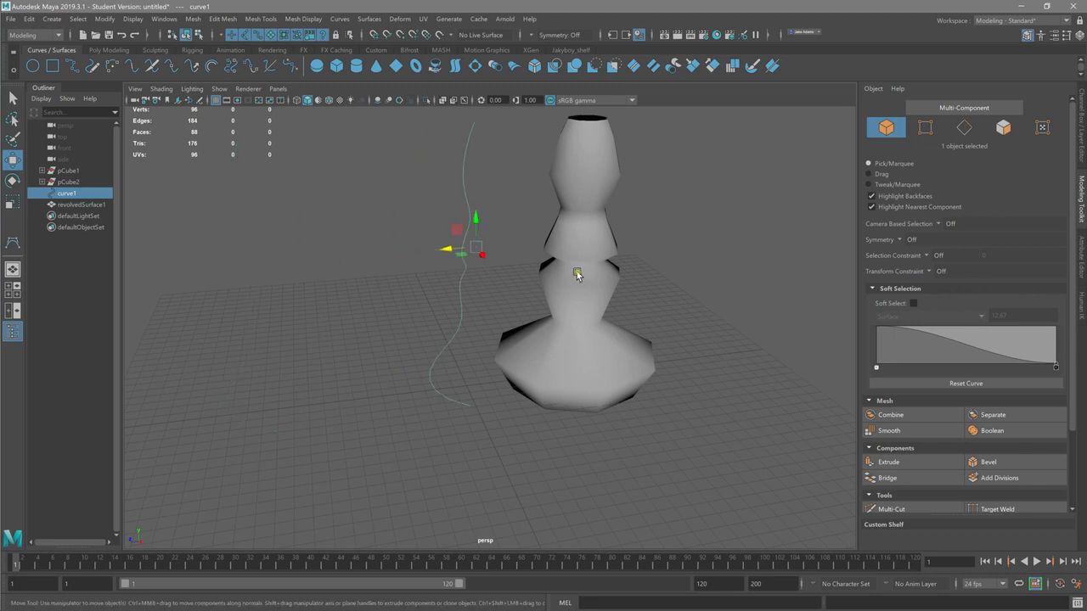
left_click(577, 273)
left_click_drag(459, 188, 631, 277)
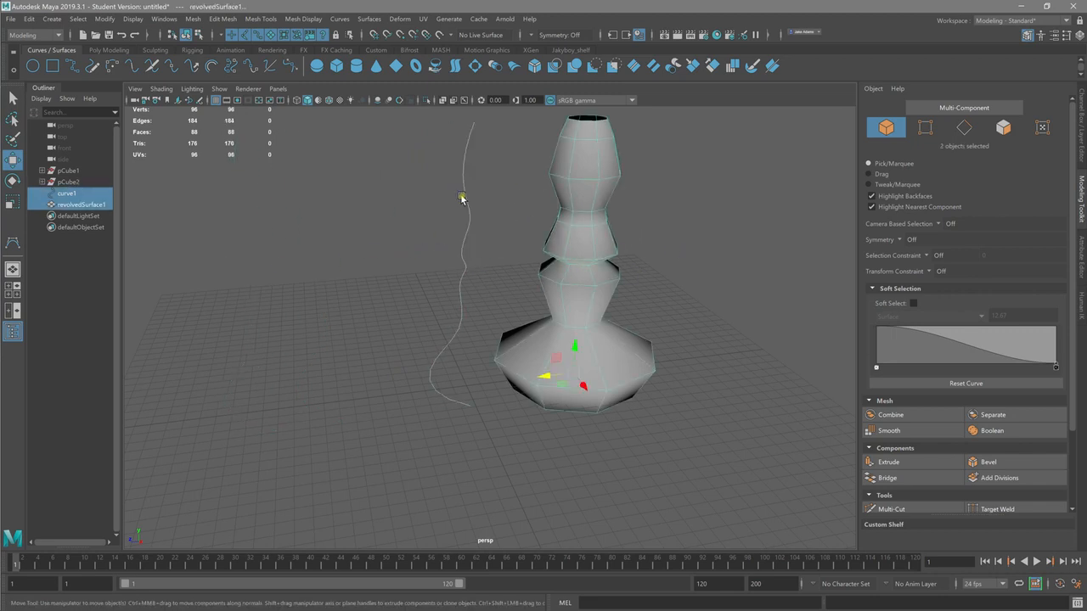
left_click(308, 287)
left_click(547, 304)
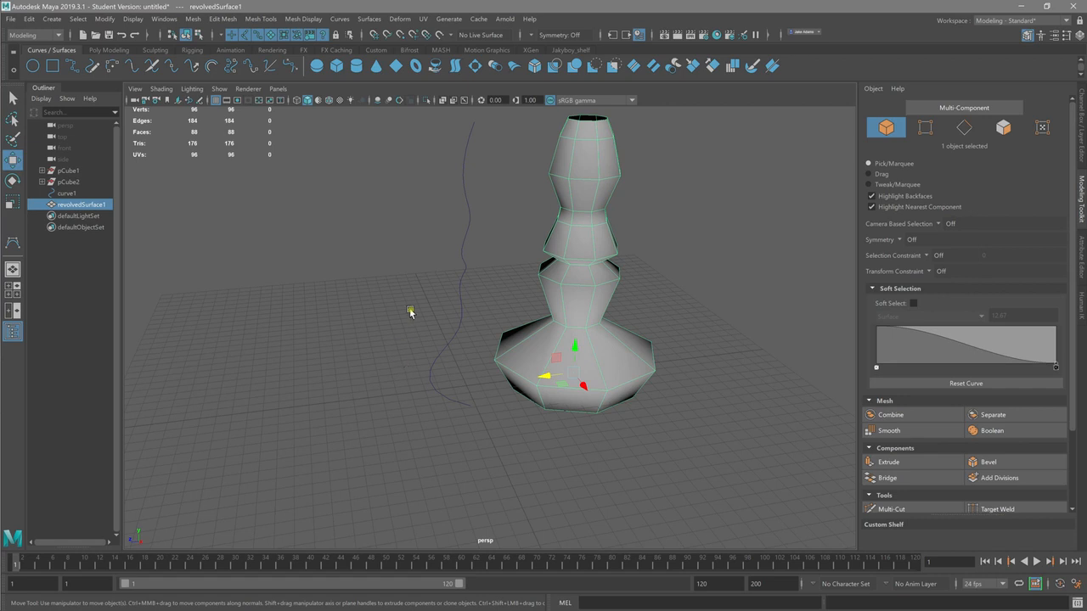
Step: Select the original profile curve beside the revolved surface and delete it
middle_click_drag(412, 299, 403, 379, "alt")
left_click_drag(402, 378, 415, 347, "alt")
right_click_drag(415, 348, 532, 359, "alt")
left_click_drag(533, 360, 546, 371, "alt")
right_click_drag(546, 371, 386, 349, "alt")
middle_click_drag(386, 349, 384, 274, "alt")
right_click_drag(348, 257, 455, 283, "alt")
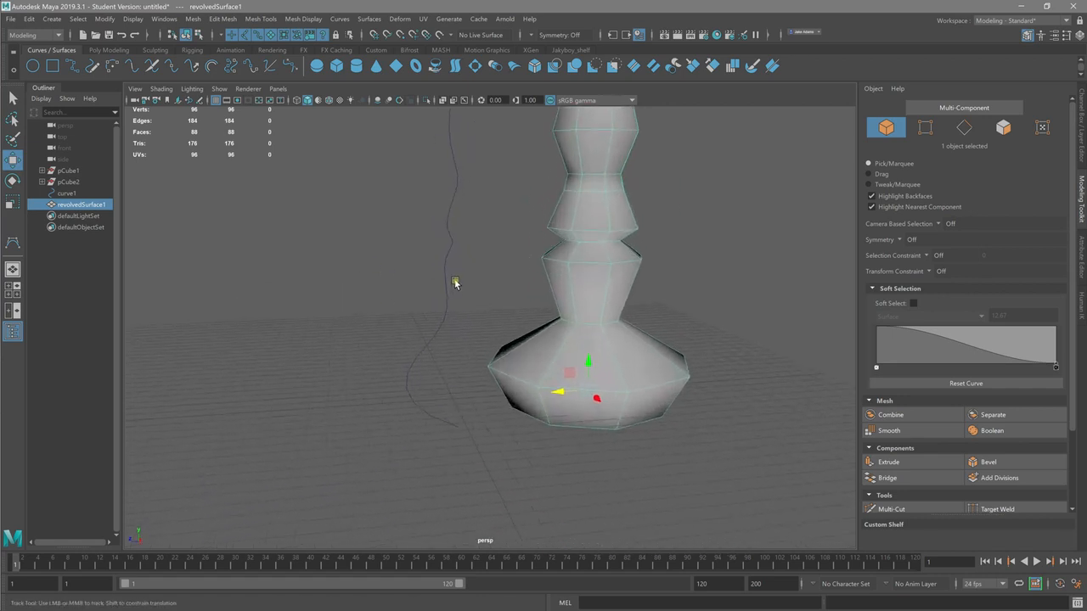
middle_click_drag(455, 283, 509, 327, "alt")
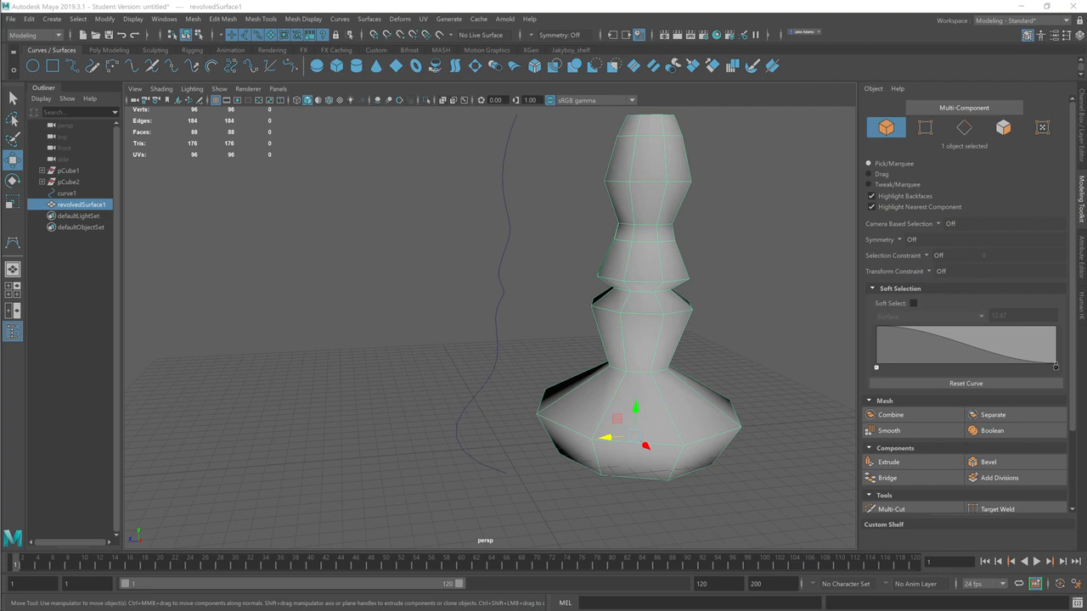
left_click_drag(480, 182, 548, 235)
key("Delete")
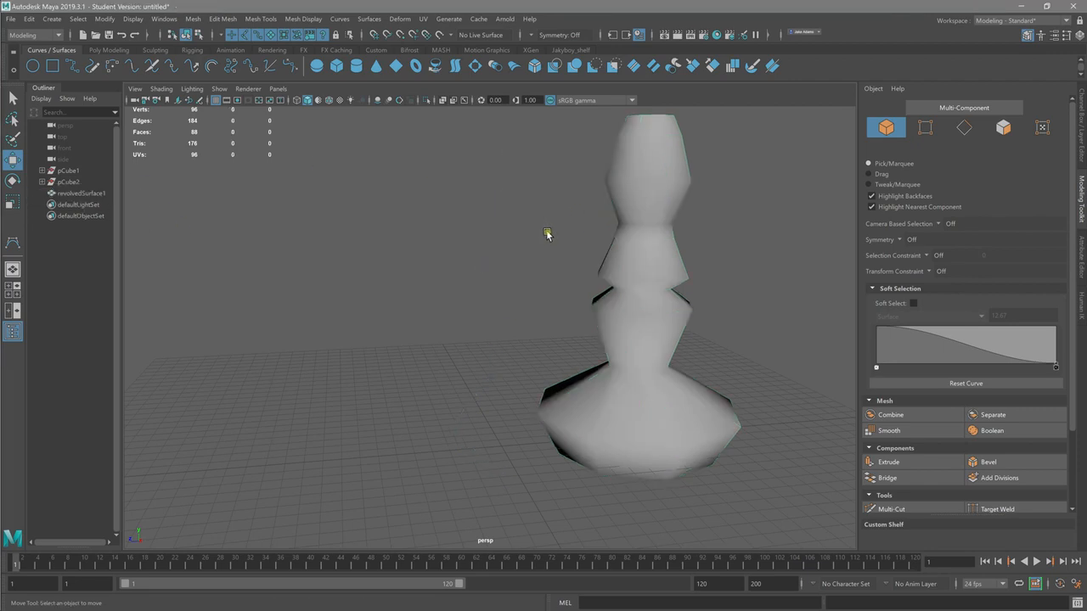
Step: Draw a wavy CV curve with one deep bend in the top view, in front of the revolved surface
left_click(50, 19)
mouse_move(73, 104)
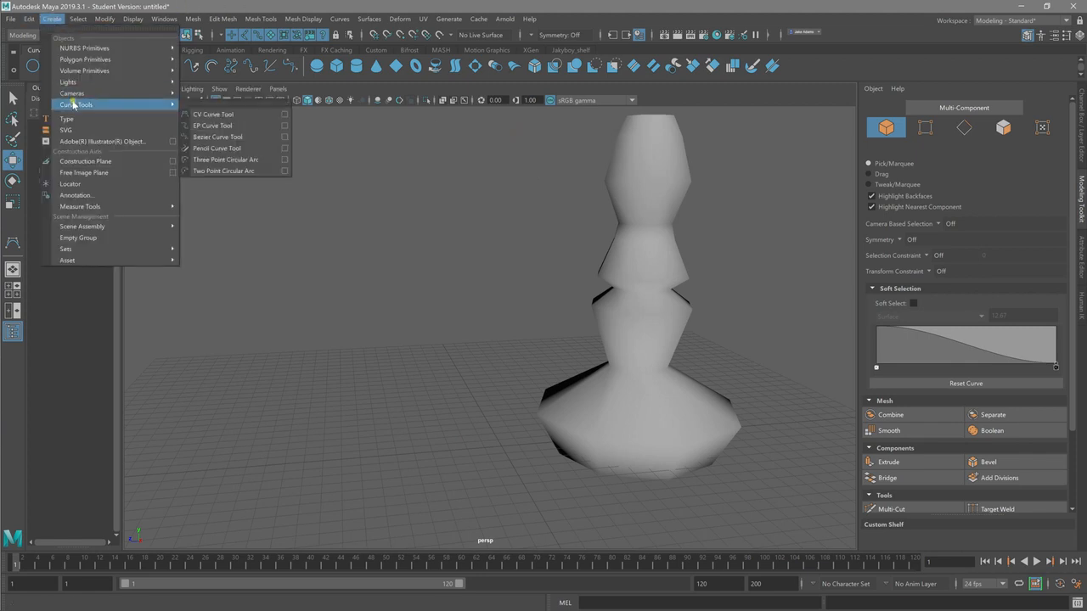
left_click(205, 114)
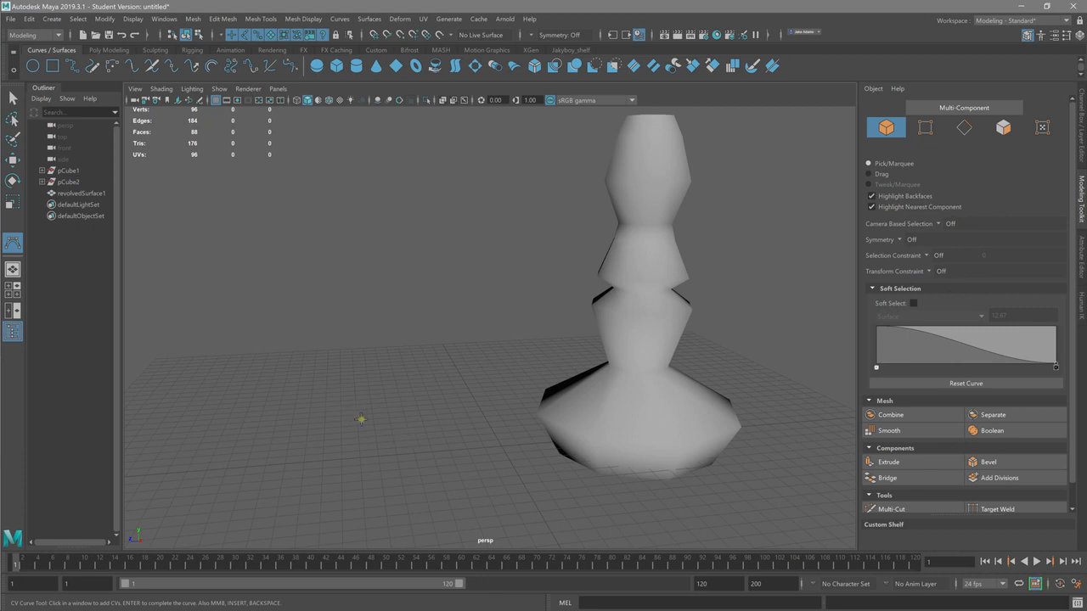
key("space")
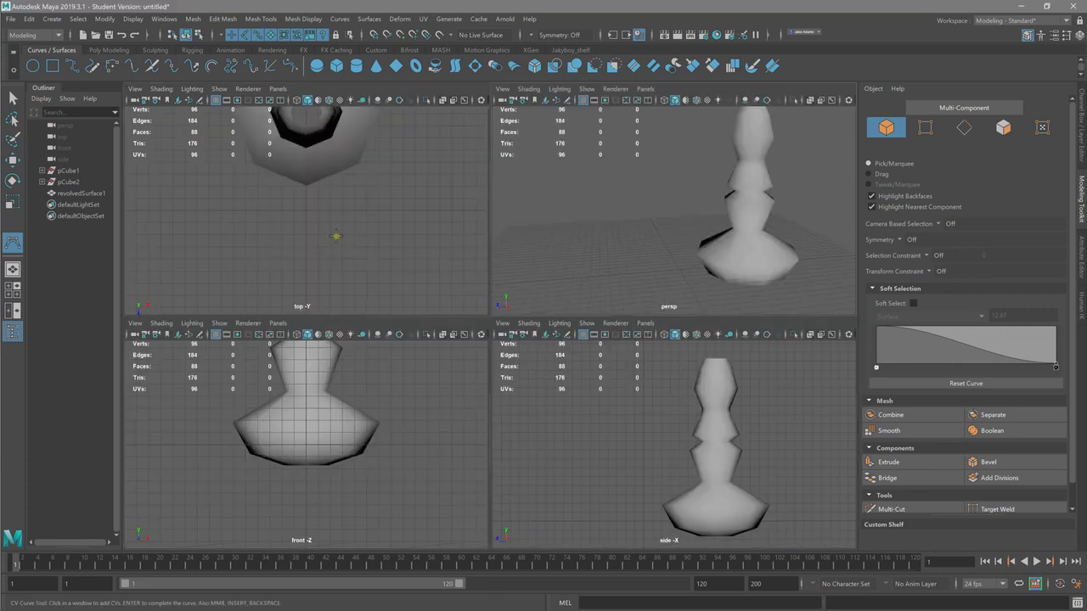
left_click(189, 209)
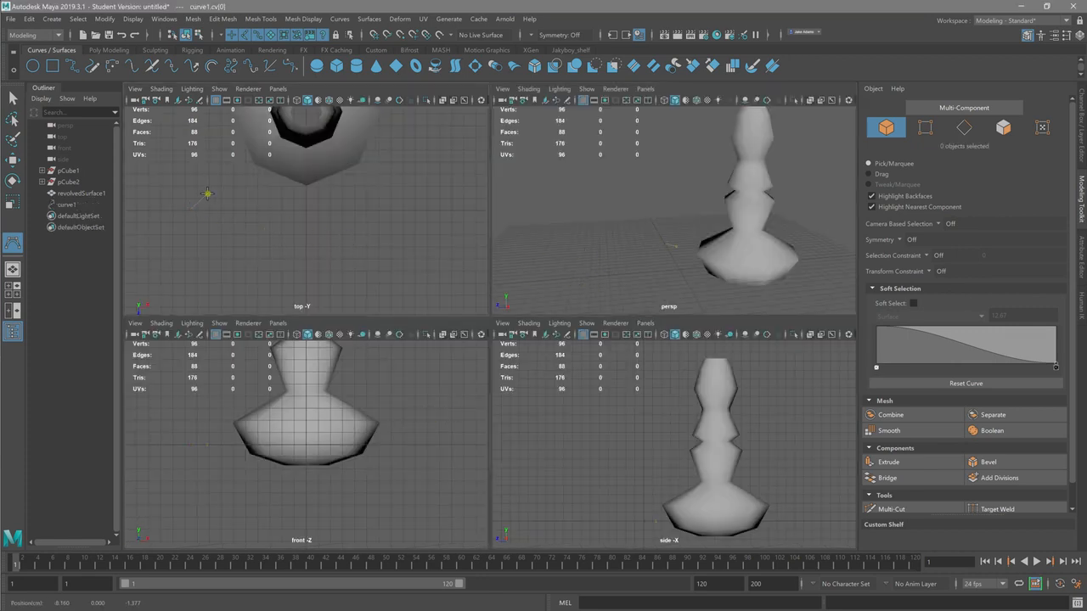
left_click(266, 213)
left_click_drag(272, 237, 456, 214)
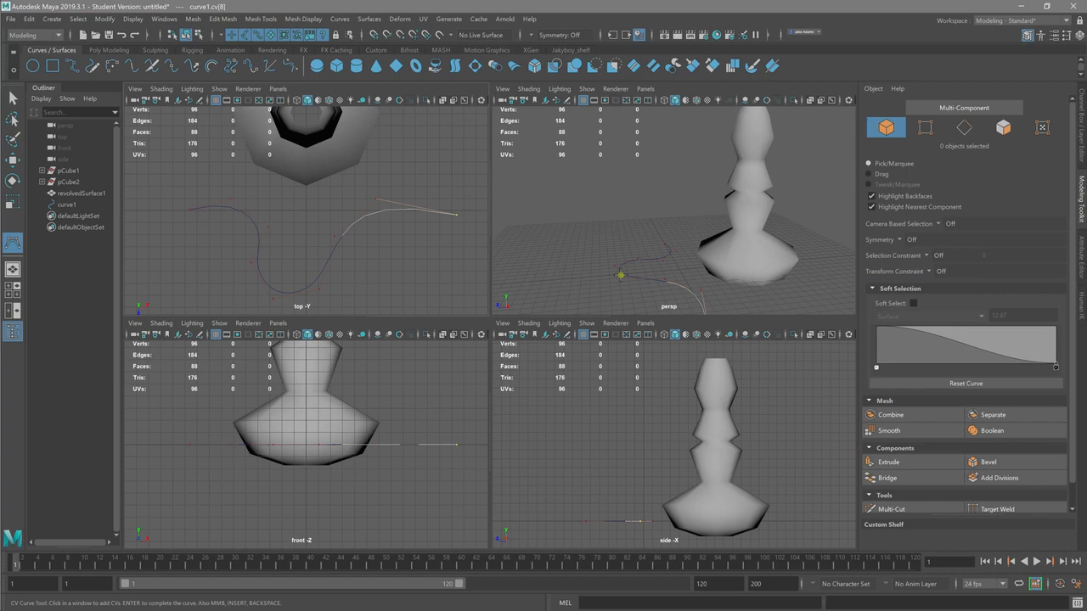
key("Return")
Step: Raise the control vertex at the curve's deep bend to a height of about 2.77 and lower the curve's end
key("w")
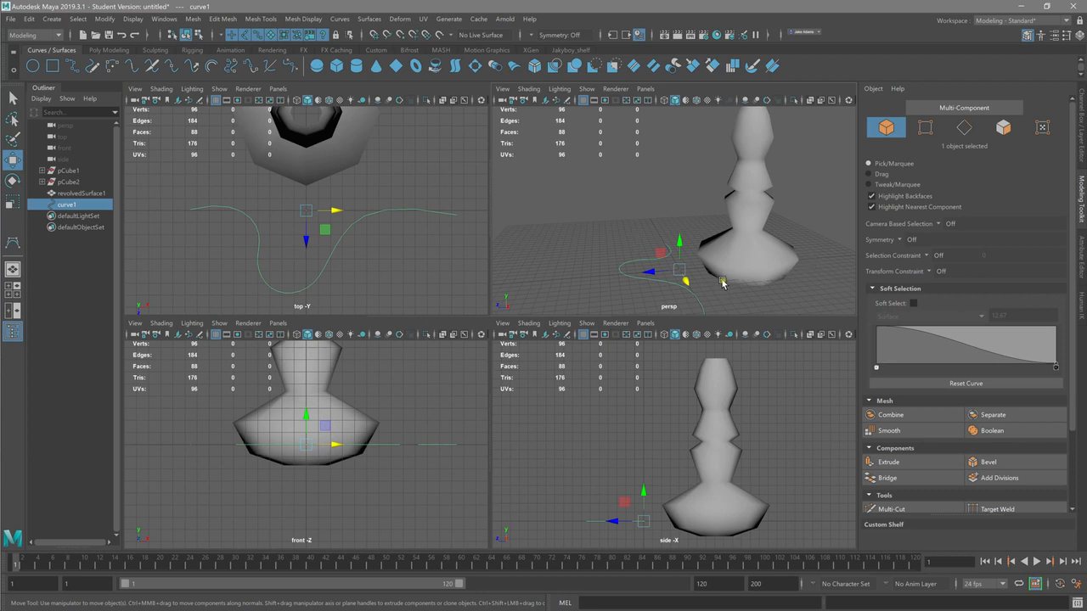
left_click(680, 246)
right_click_drag(334, 243, 282, 243)
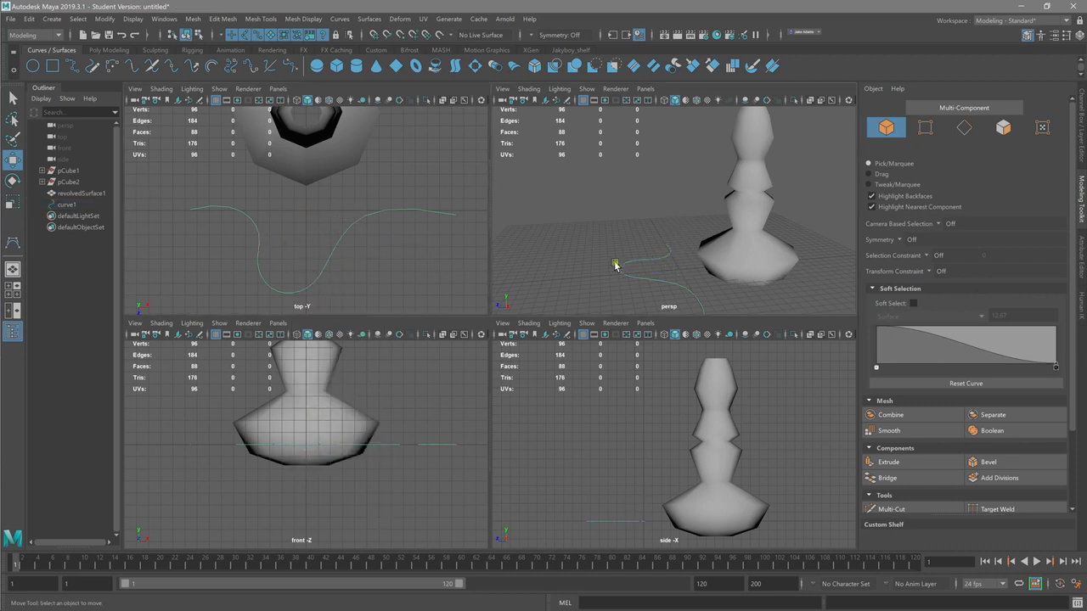
left_click(613, 268)
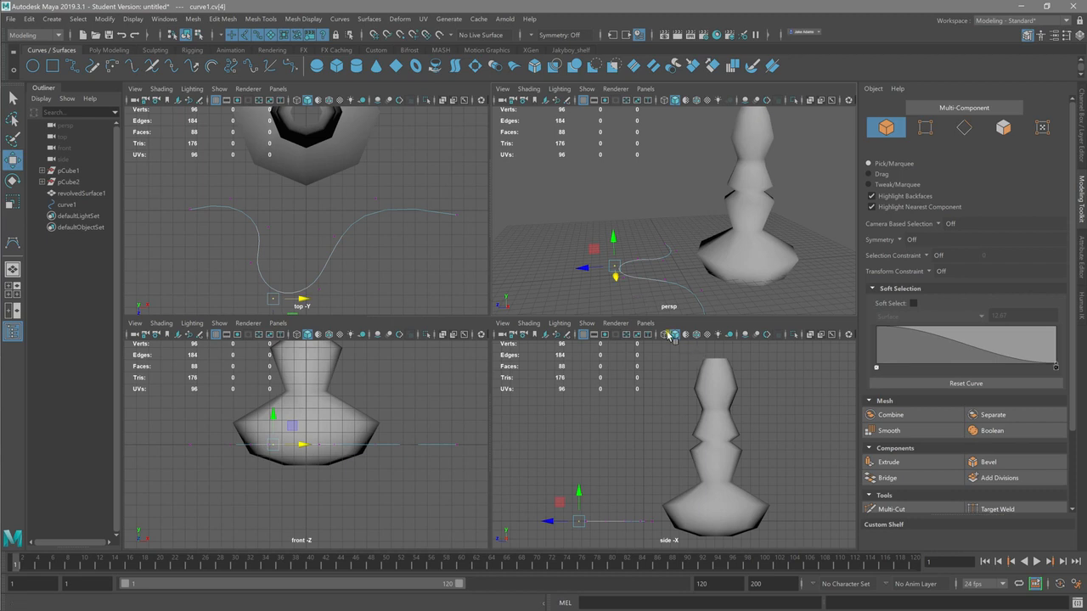
left_click_drag(614, 239, 614, 216)
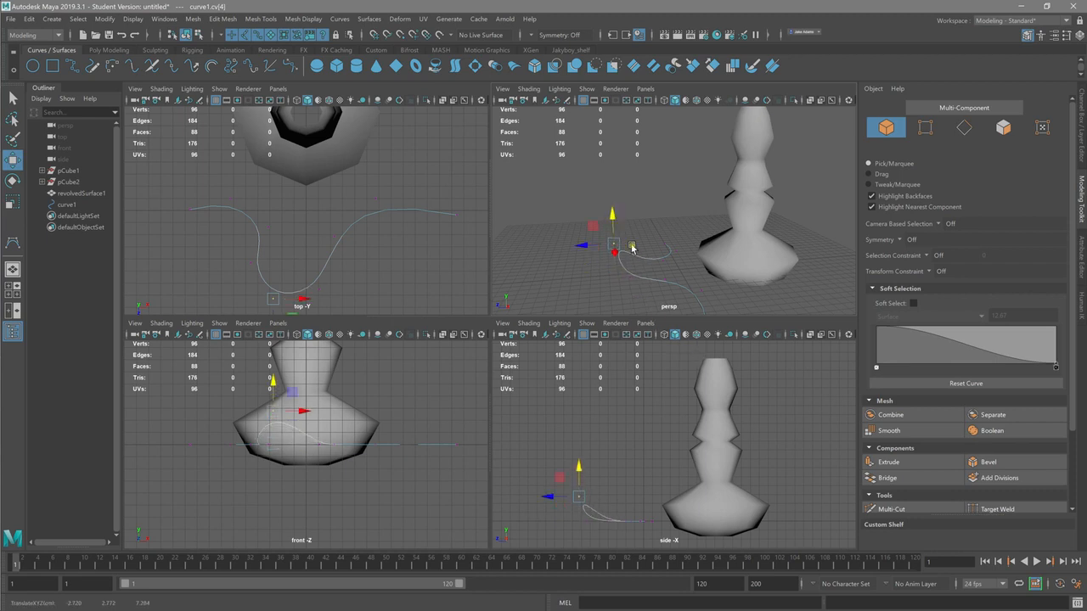
right_click_drag(571, 226, 663, 213, "alt")
left_click_drag(663, 213, 676, 204, "alt")
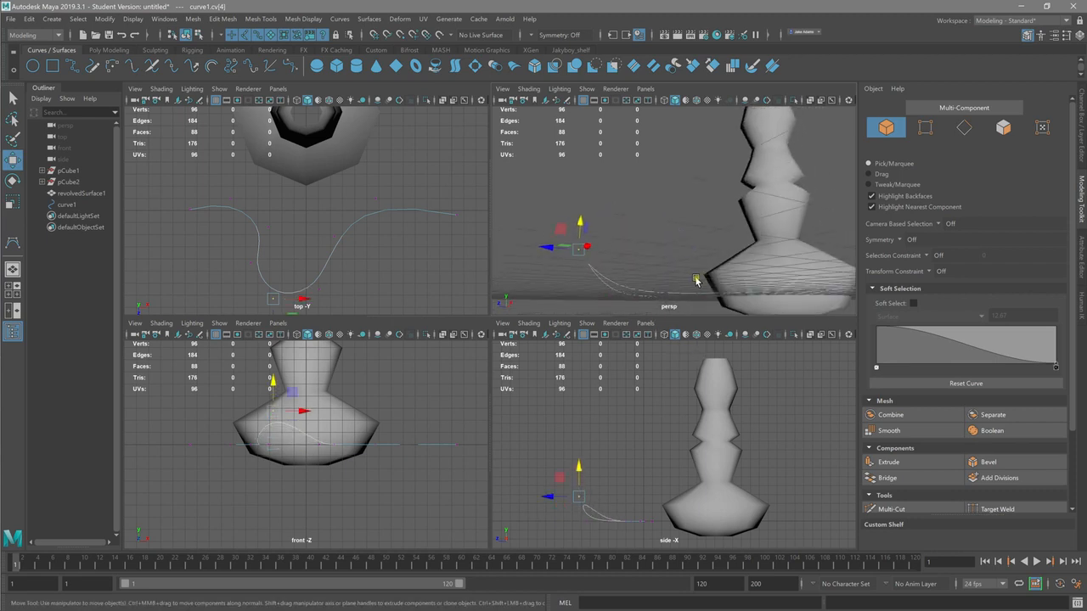
middle_click_drag(695, 280, 681, 247, "alt")
left_click_drag(680, 246, 782, 198, "alt")
left_click(810, 268)
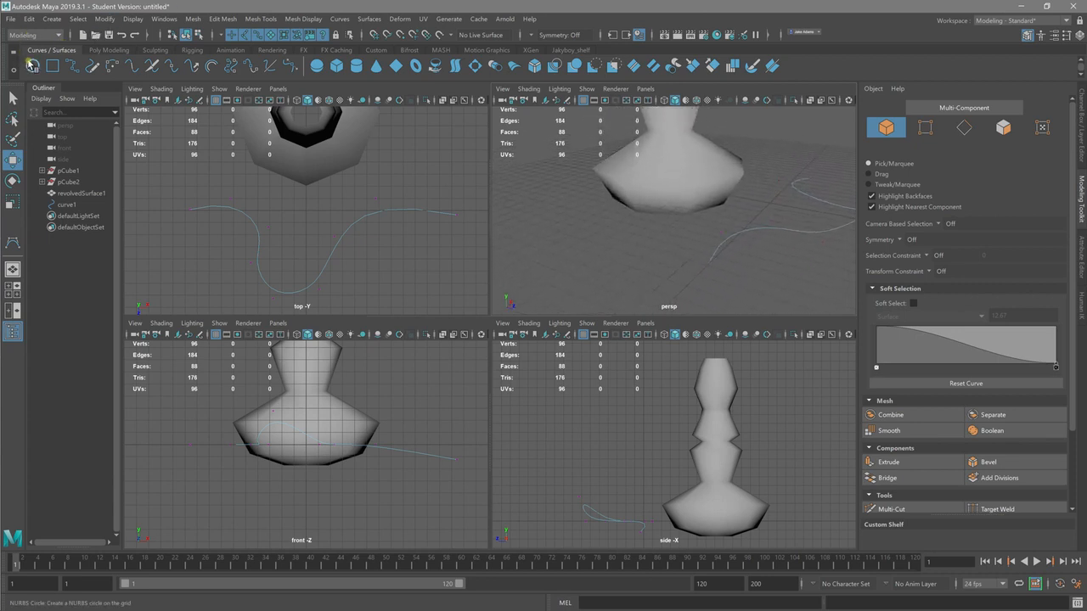
Step: Create a NURBS circle and snap it onto the start point of the wavy curve
left_click(31, 65)
left_click_drag(651, 199, 626, 183, "alt")
left_click_drag(747, 183, 581, 238)
left_click_drag(579, 201, 650, 176)
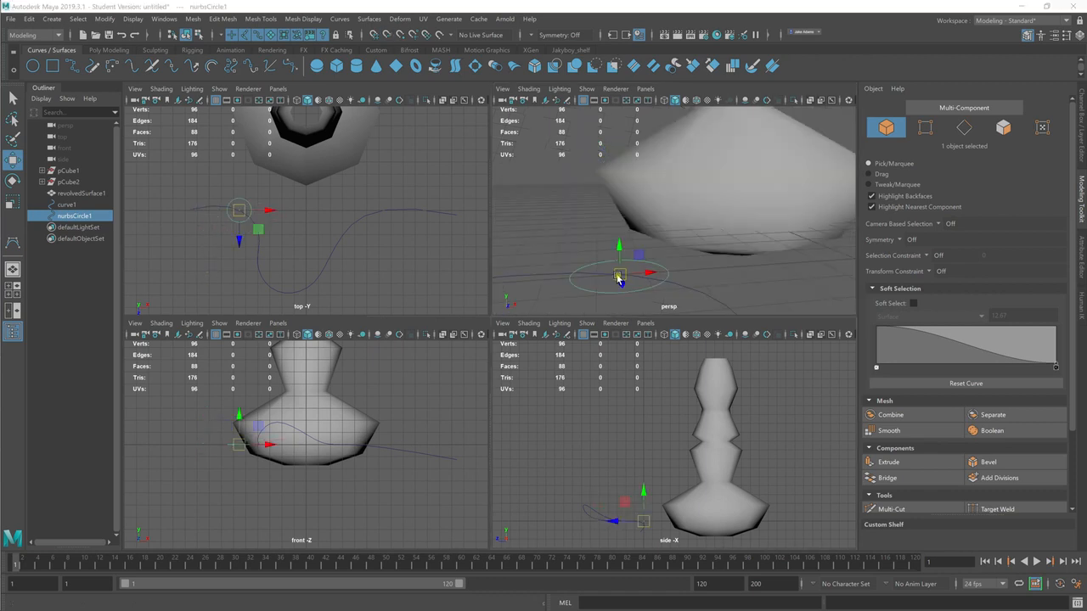
key("c")
left_click_drag(619, 281, 532, 320)
mouse_move(582, 242)
left_mouse_down("alt")
mouse_move(731, 190)
mouse_move(674, 235)
mouse_move(584, 262)
mouse_move(590, 248)
mouse_move(652, 242)
mouse_move(651, 218)
mouse_move(566, 245)
left_mouse_up("alt")
key("c")
key("c")
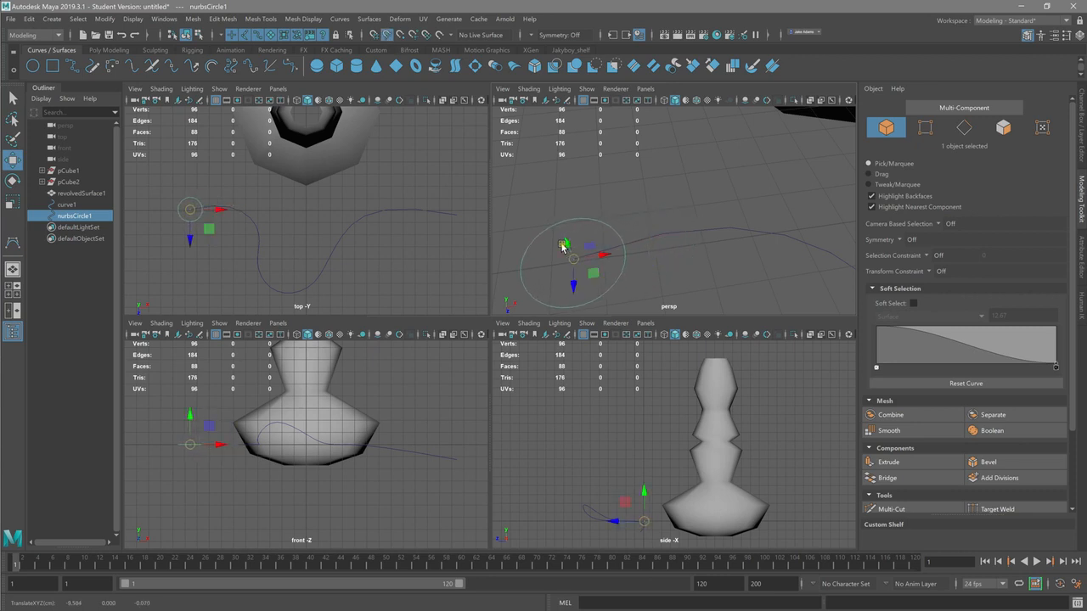
Step: Set the circle's Rotate Z to 90 so it stands upright at the start of the curve
left_click_drag(650, 299, 638, 259, "alt")
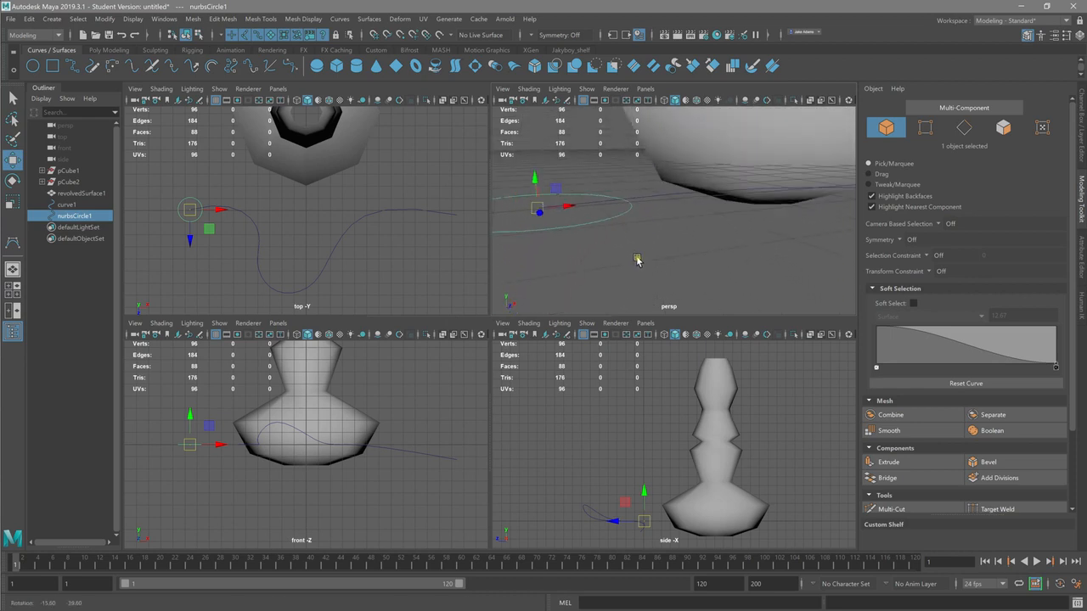
left_click(1083, 107)
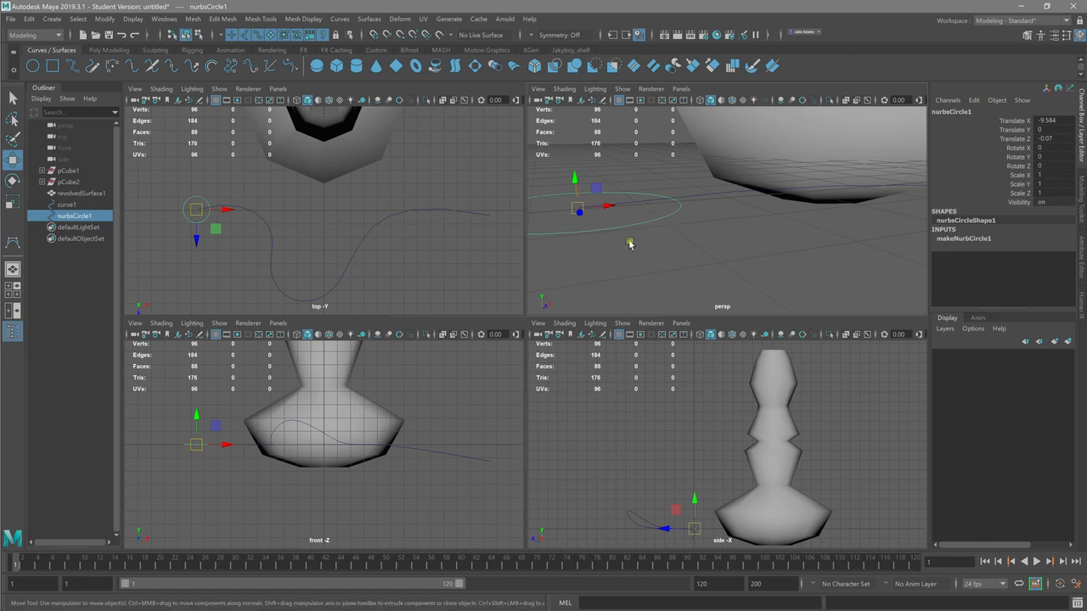
key("e")
left_click_drag(589, 187, 595, 188)
left_click(1066, 165)
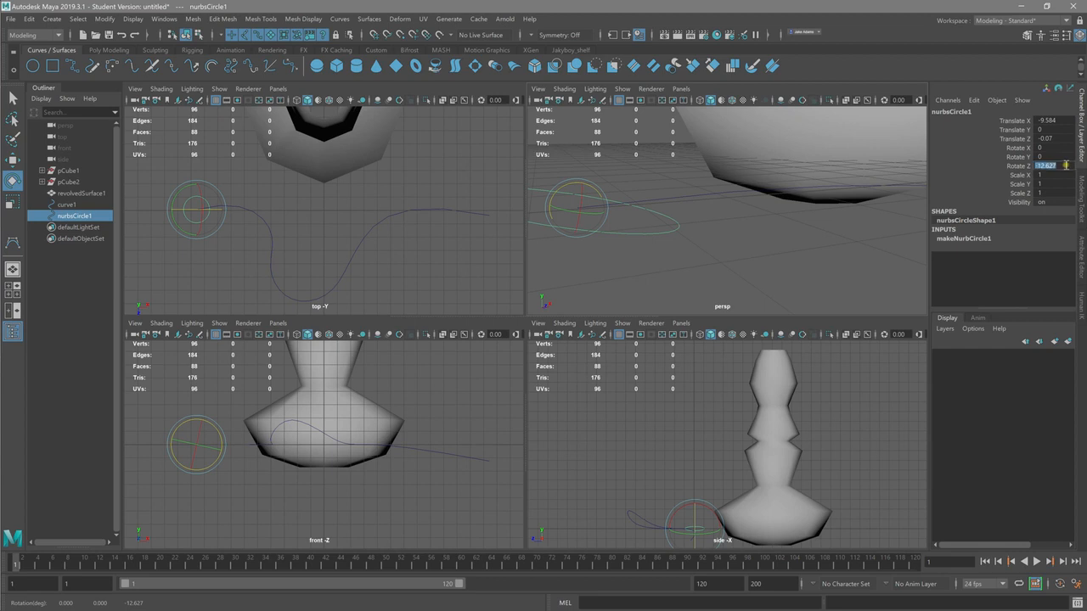
type("90")
key("Return")
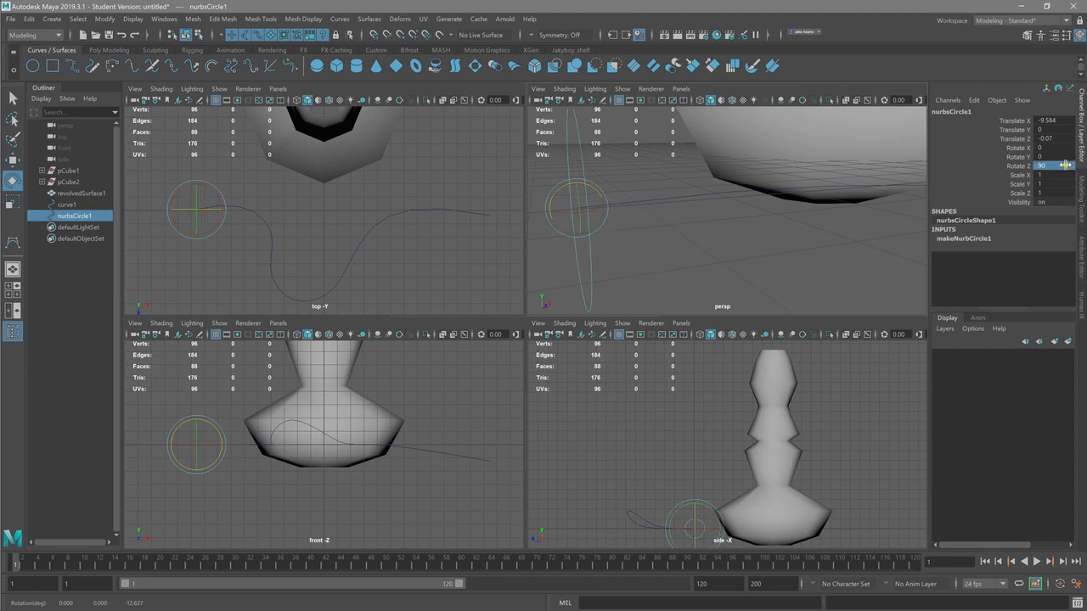
Step: Rotate the circle to about 9.4 degrees in X so it faces along the start of the curve
left_click_drag(589, 235, 605, 304, "alt")
mouse_move(697, 303)
left_mouse_down()
mouse_move(713, 306)
mouse_move(712, 293)
left_mouse_up()
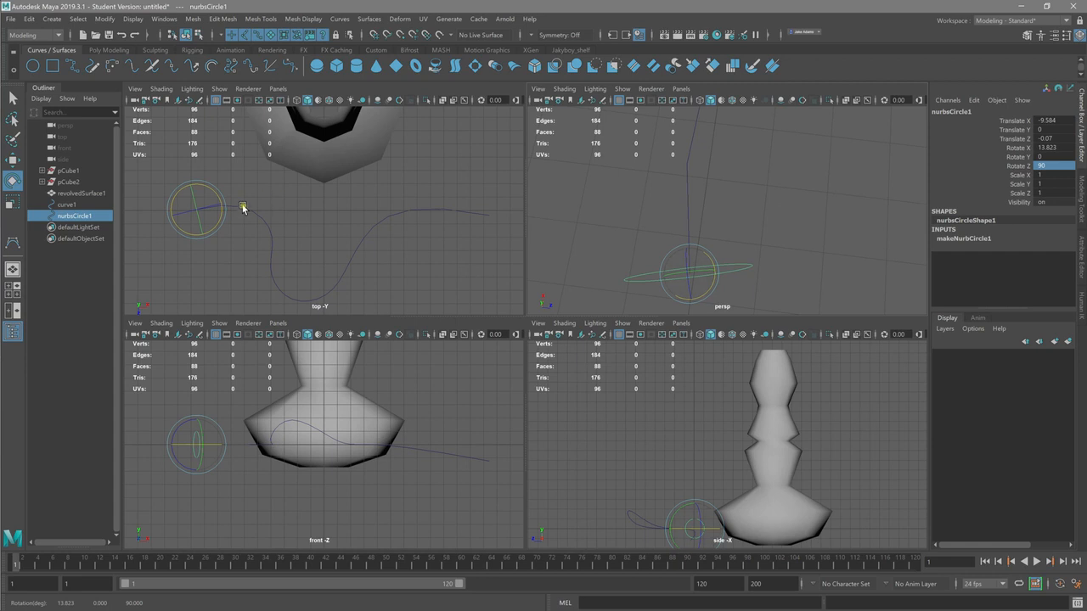
key("space")
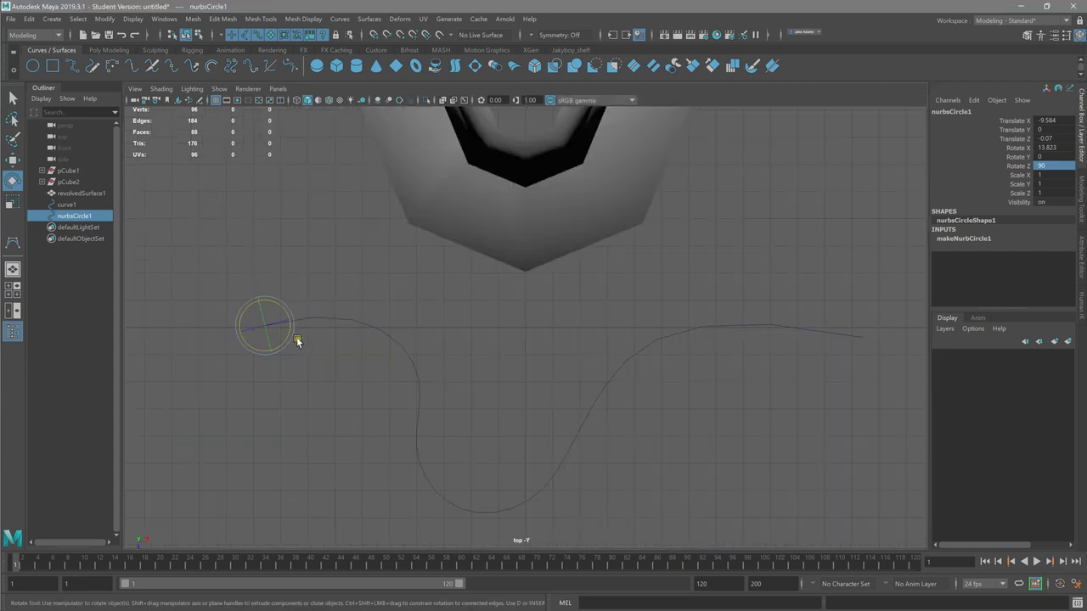
left_click_drag(284, 342, 284, 343)
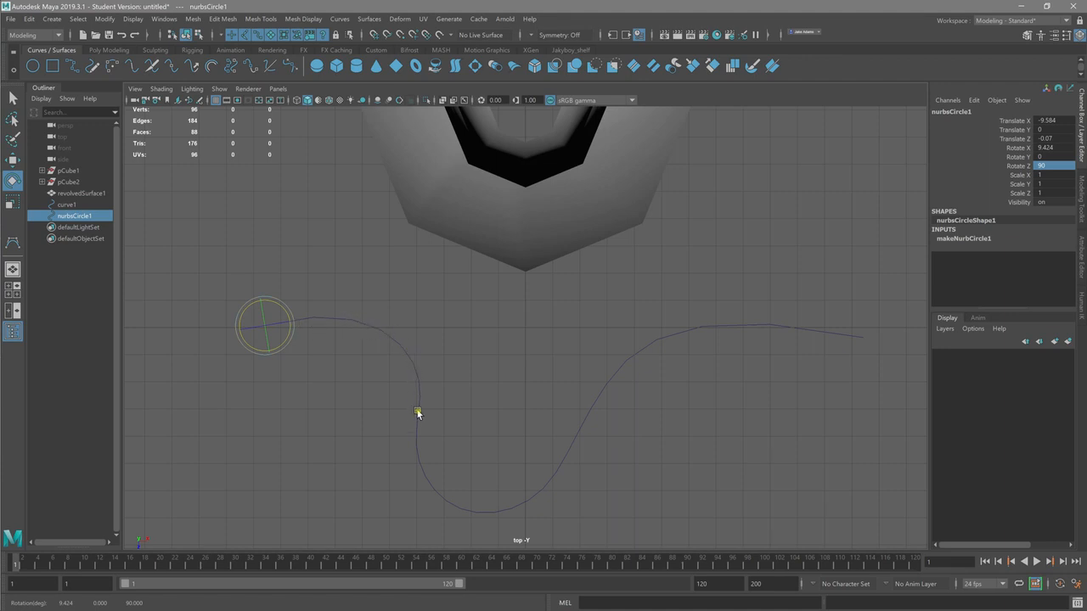
key("space")
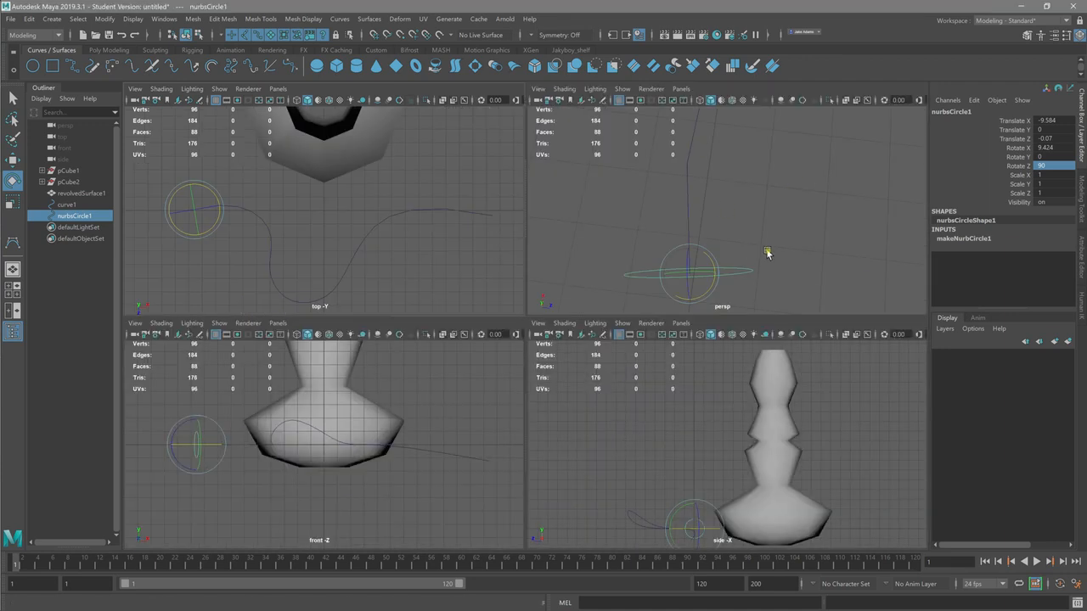
Step: Extrude the circle along the wavy curve as a tube with Polygons as output geometry, and close the Extrude options
key("space")
left_click_drag(794, 255, 348, 267, "alt")
left_click(369, 19)
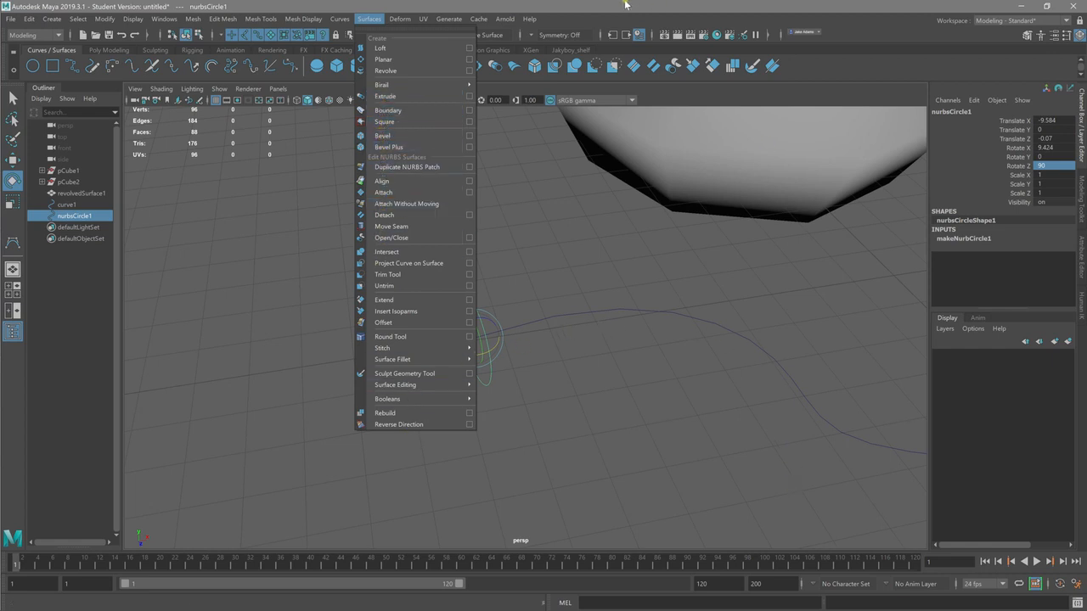
left_click(528, 363)
left_click(488, 354)
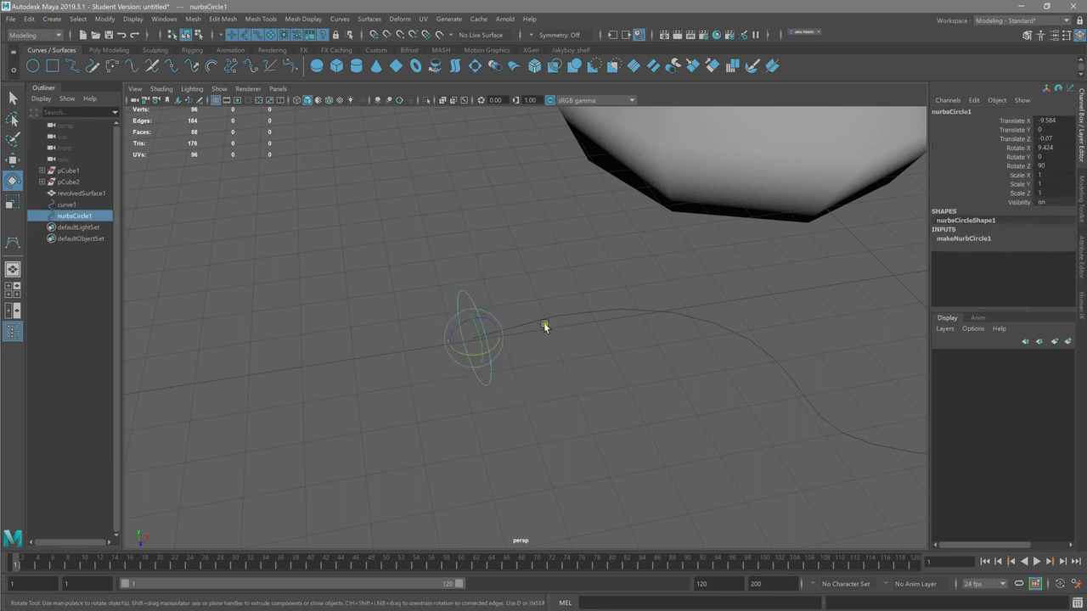
left_click_drag(534, 299, 569, 357, "shift")
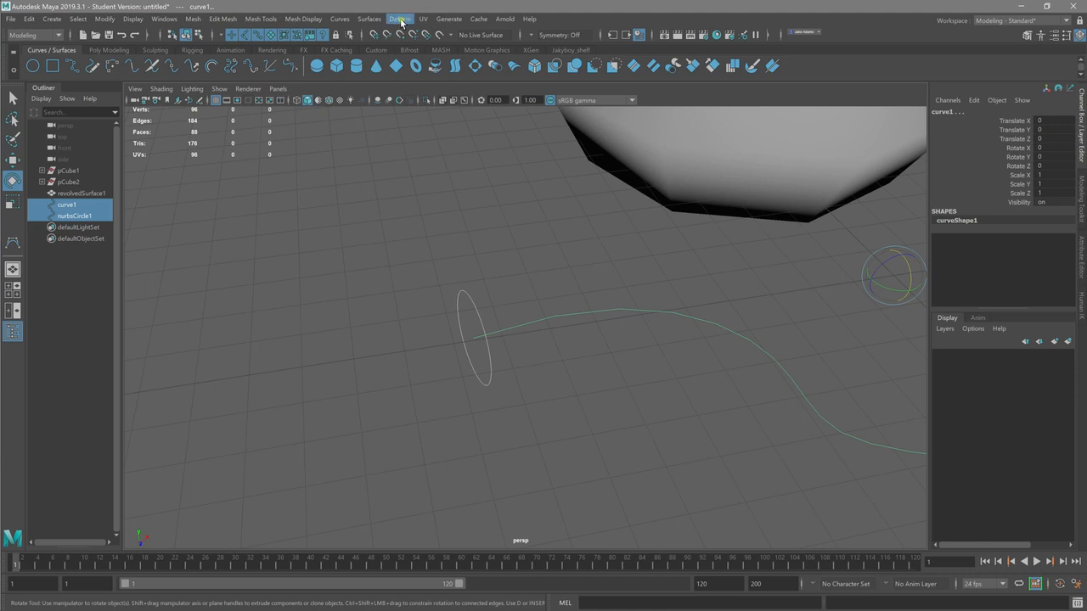
scroll(362, 393, "down", 4)
left_click_drag(362, 393, 407, 418, "alt")
left_click(369, 18)
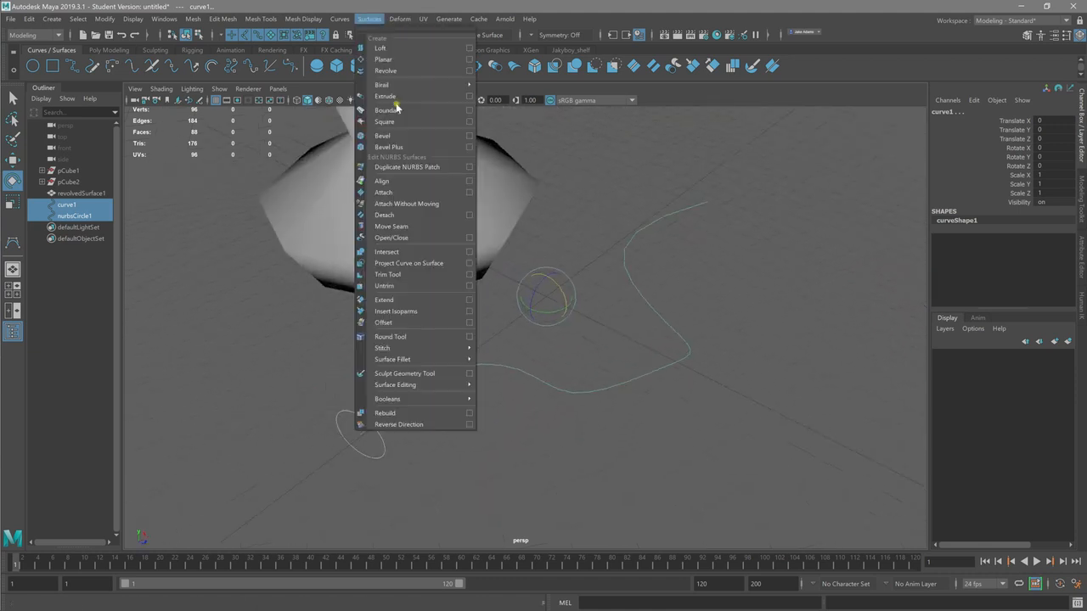
left_click(470, 97)
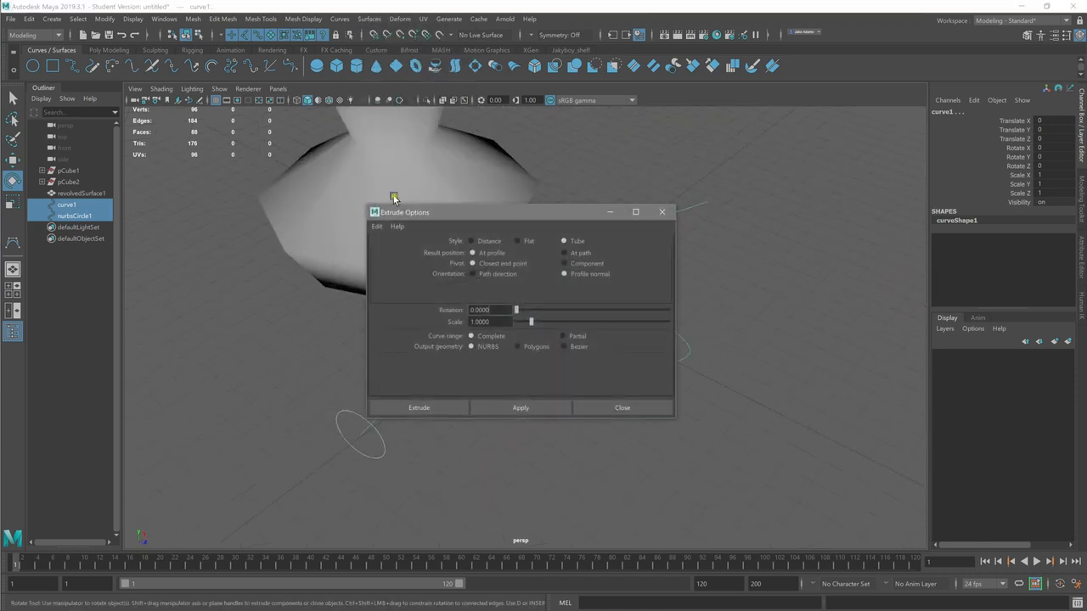
left_click(517, 349)
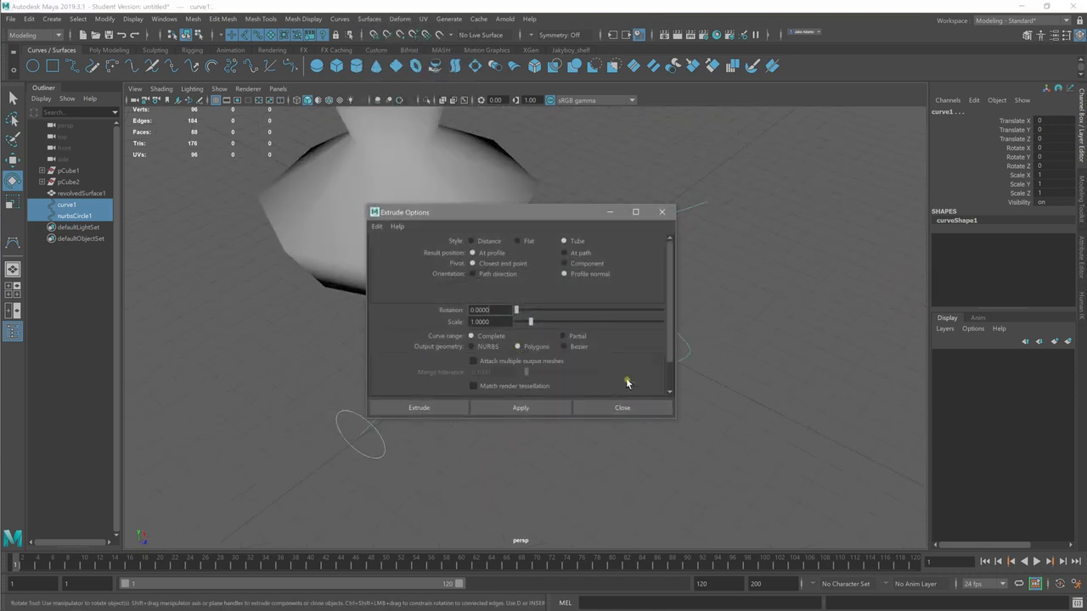
left_click(509, 413)
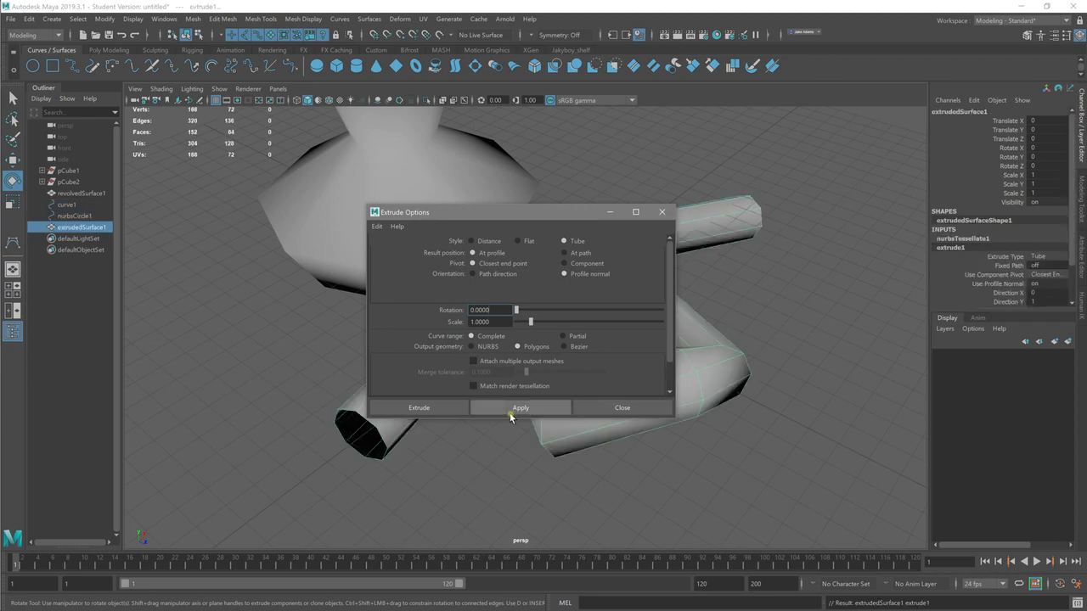
left_click(607, 412)
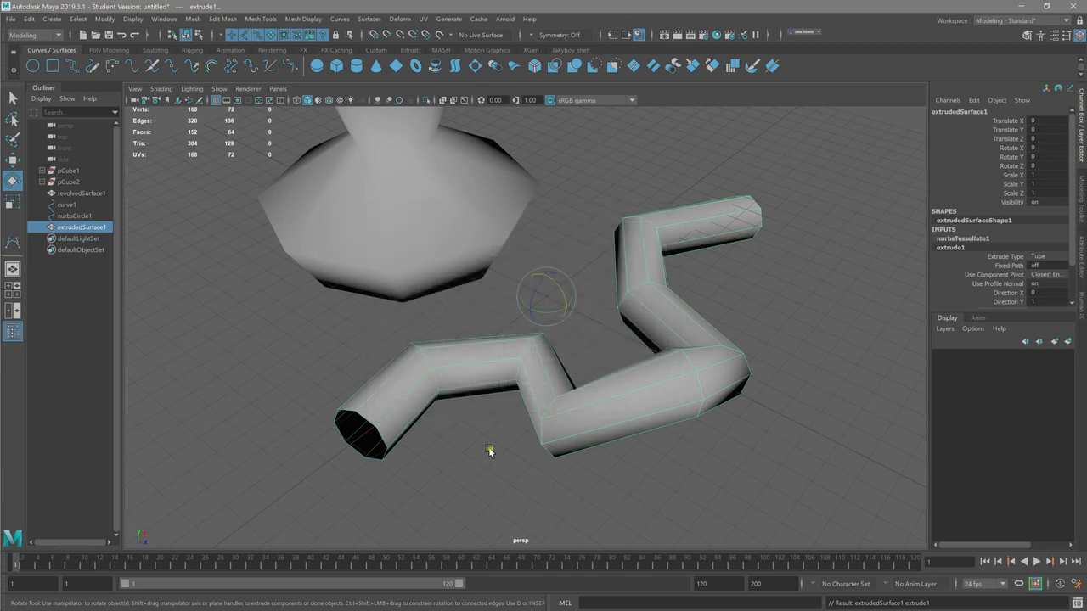
Step: Inspect the extruded tube's bends and open end from several angles, and show its Extrude node's settings
left_click_drag(491, 451, 445, 360, "alt")
right_click_drag(446, 360, 787, 402, "alt")
mouse_move(690, 386)
left_mouse_down("alt")
mouse_move(724, 393)
mouse_move(679, 396)
left_mouse_up("alt")
right_click_drag(679, 395, 374, 361, "alt")
left_click_drag(373, 362, 460, 411, "alt")
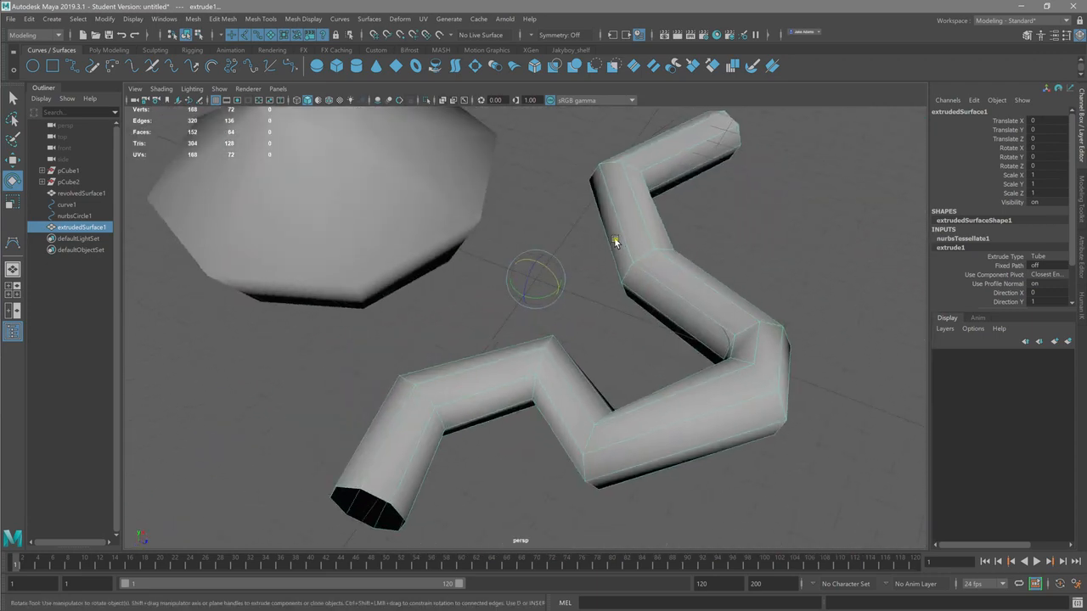
left_click(304, 19)
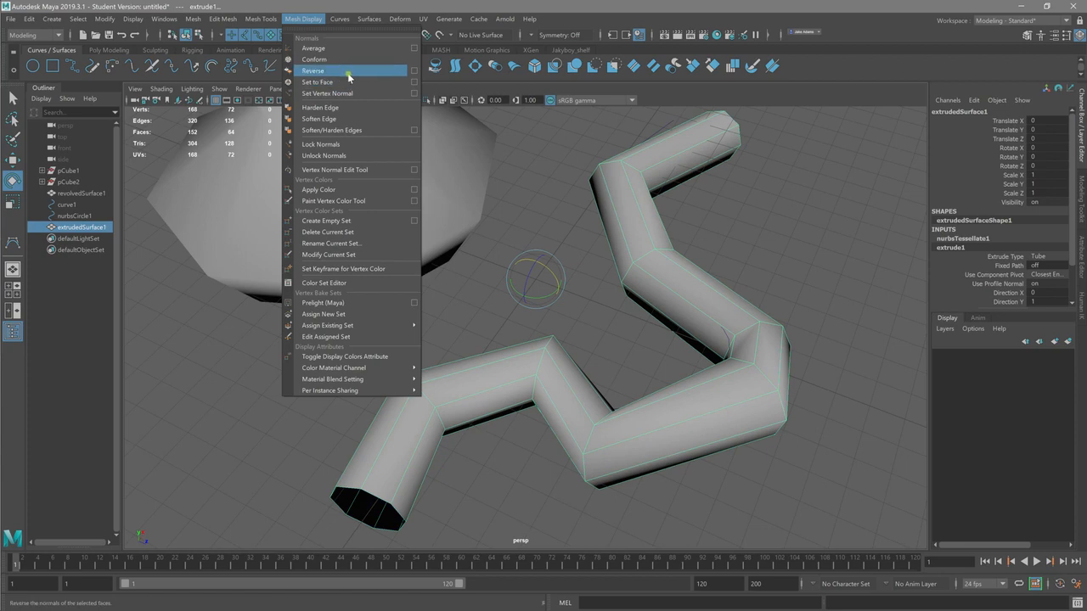
left_click(663, 260)
right_click_drag(662, 258, 662, 285)
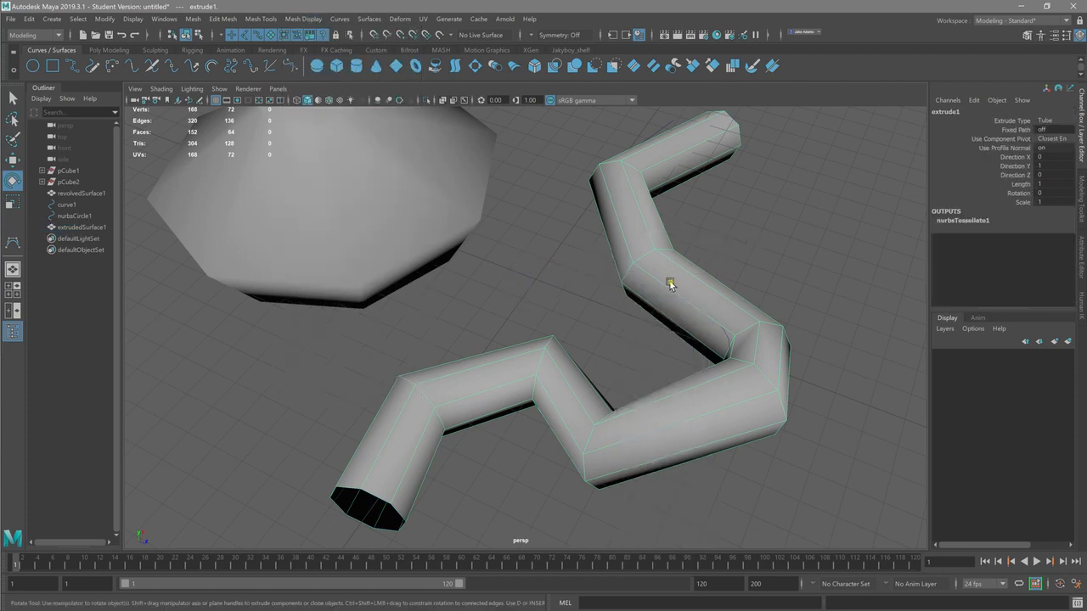
Step: Select the ring of faces around the tube's middle segment and reverse their normals
left_click(639, 293)
double_click(638, 293)
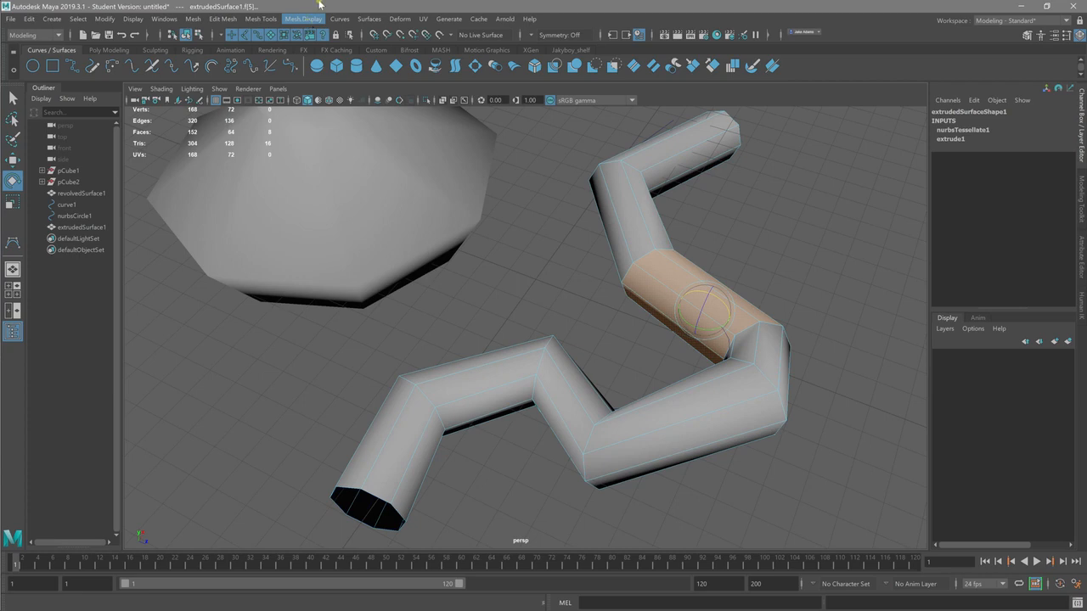
left_click(303, 19)
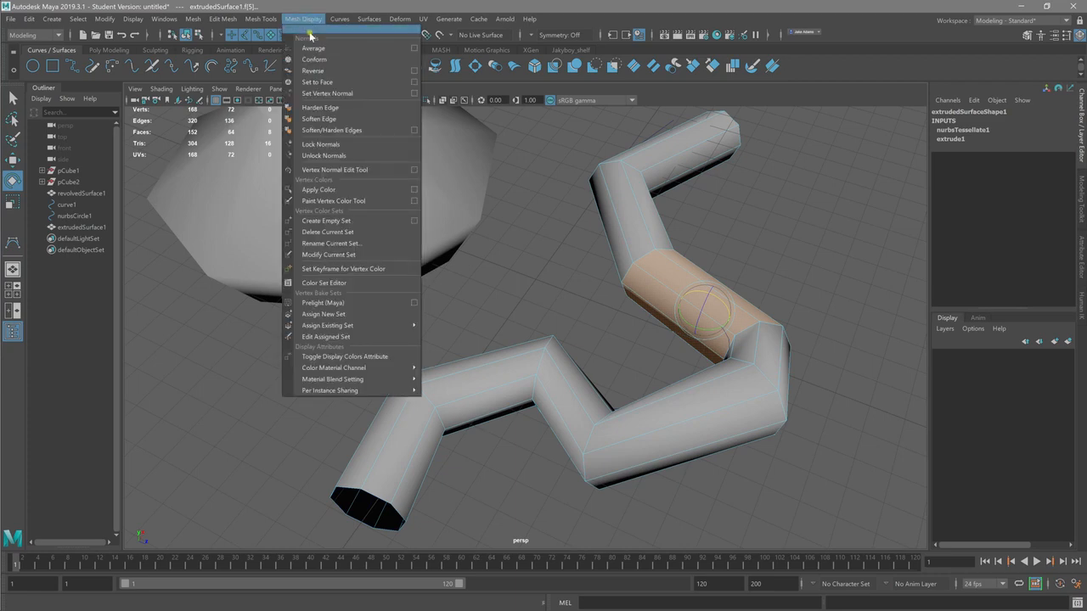
left_click(319, 72)
left_click(763, 288)
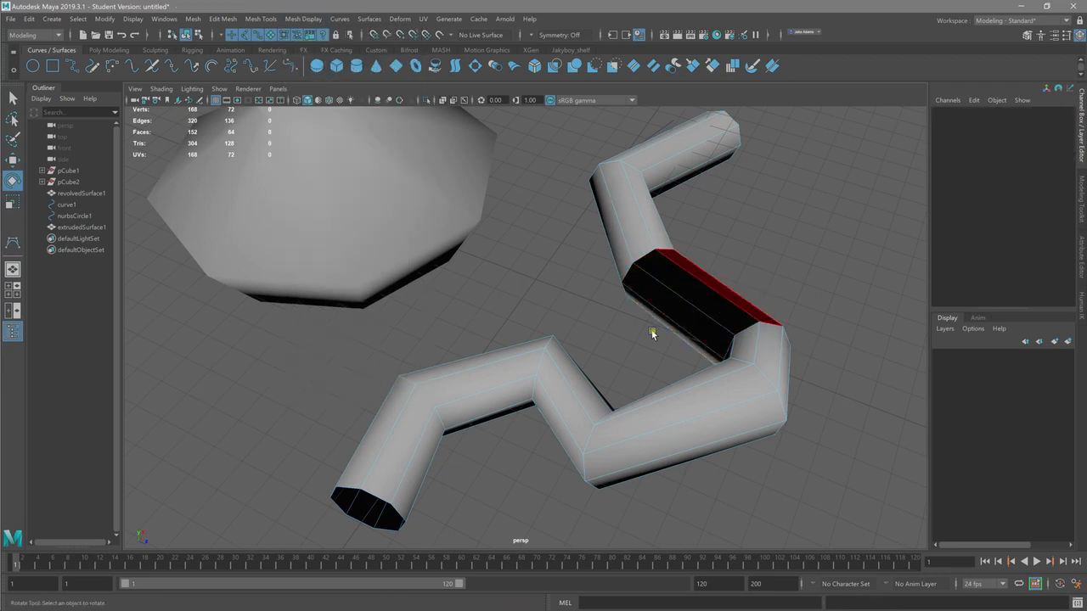
Step: Examine the segment with reversed normals from outside and inside the tube, comparing it with the neighbouring segments
right_click_drag(670, 300, 946, 356, "alt")
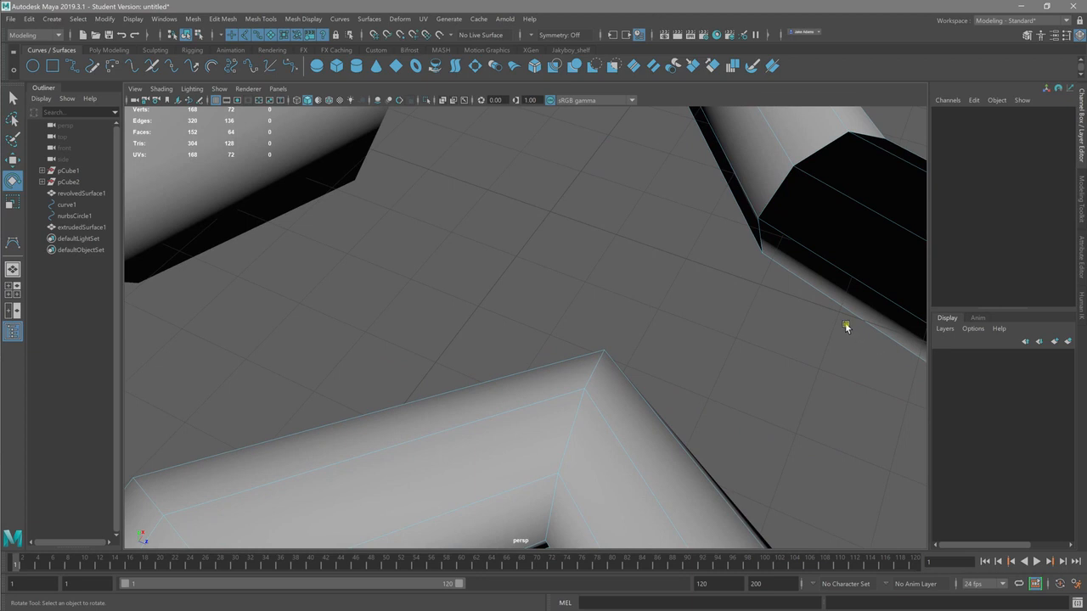
middle_click_drag(847, 325, 633, 422, "alt")
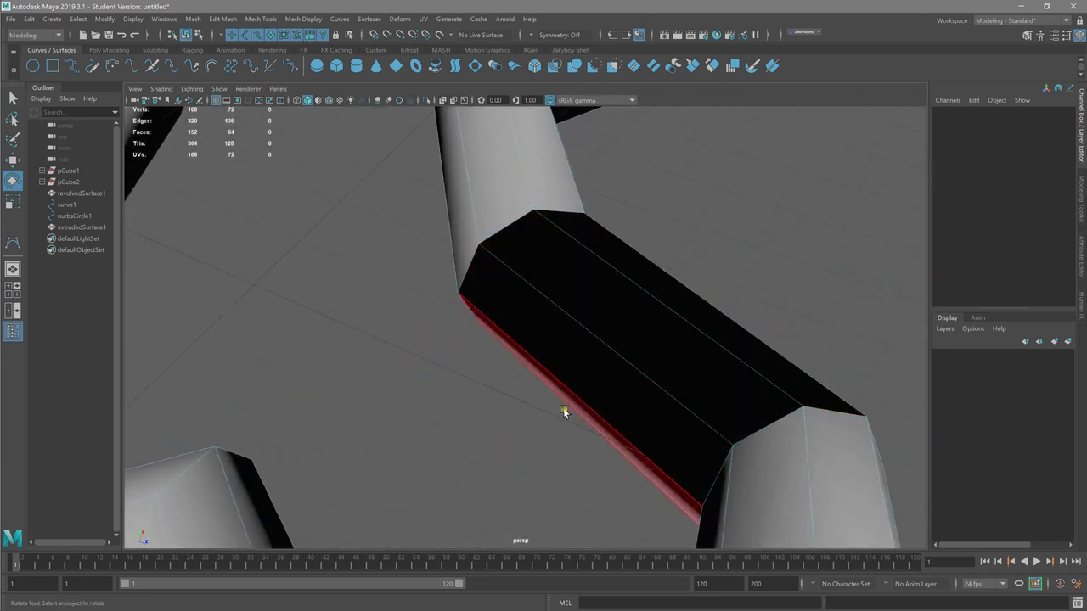
left_click_drag(558, 400, 372, 290, "alt")
right_click_drag(356, 272, 812, 349, "alt")
left_click_drag(764, 351, 771, 347, "alt")
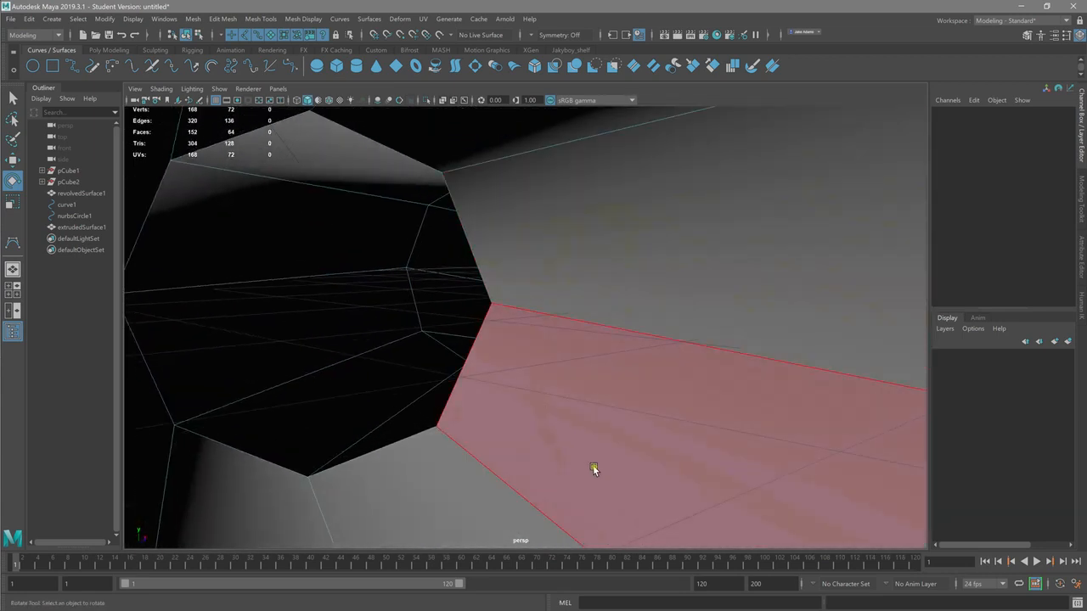
right_click_drag(541, 331, 19, 250, "alt")
left_click_drag(259, 276, 408, 303, "alt")
right_click_drag(408, 304, 501, 311, "alt")
middle_click_drag(501, 311, 523, 315, "alt")
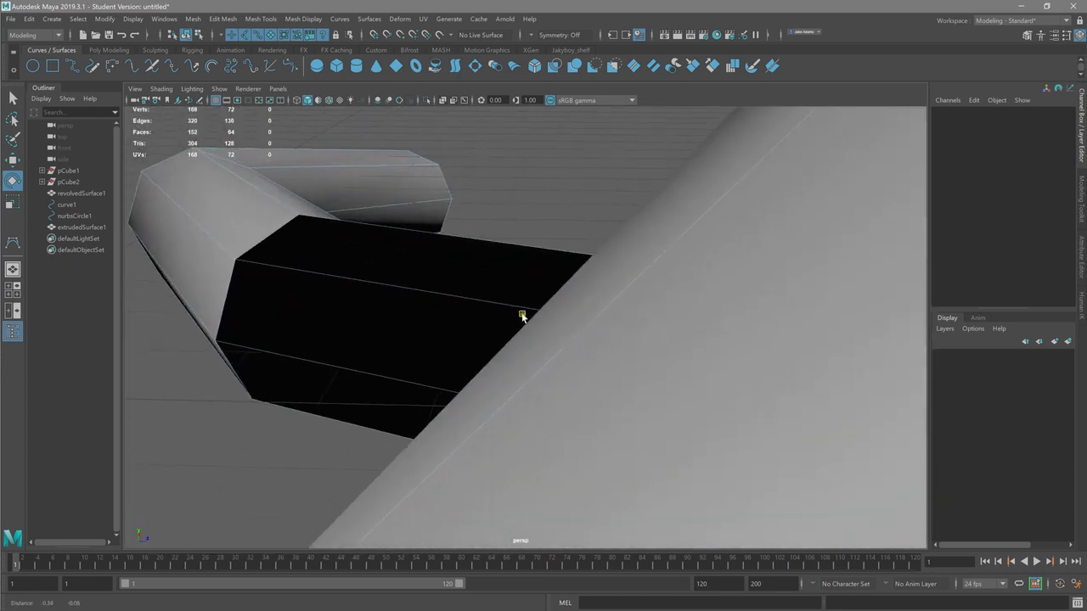
left_click_drag(522, 315, 334, 283, "alt")
right_click_drag(335, 283, 439, 303, "alt")
left_click_drag(439, 303, 875, 317, "alt")
left_click_drag(583, 290, 687, 290, "alt")
right_click_drag(687, 290, 229, 269, "alt")
left_click_drag(229, 268, 401, 332, "alt")
Step: Undo the normal reversal on the tube's middle segment
right_click(643, 391)
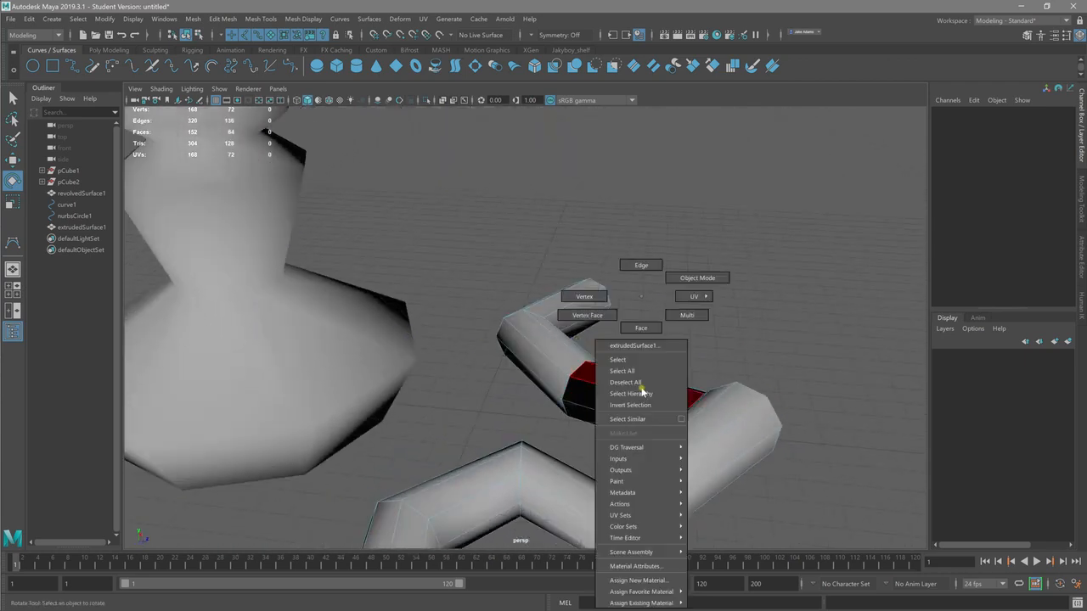
right_click_drag(651, 355, 641, 297)
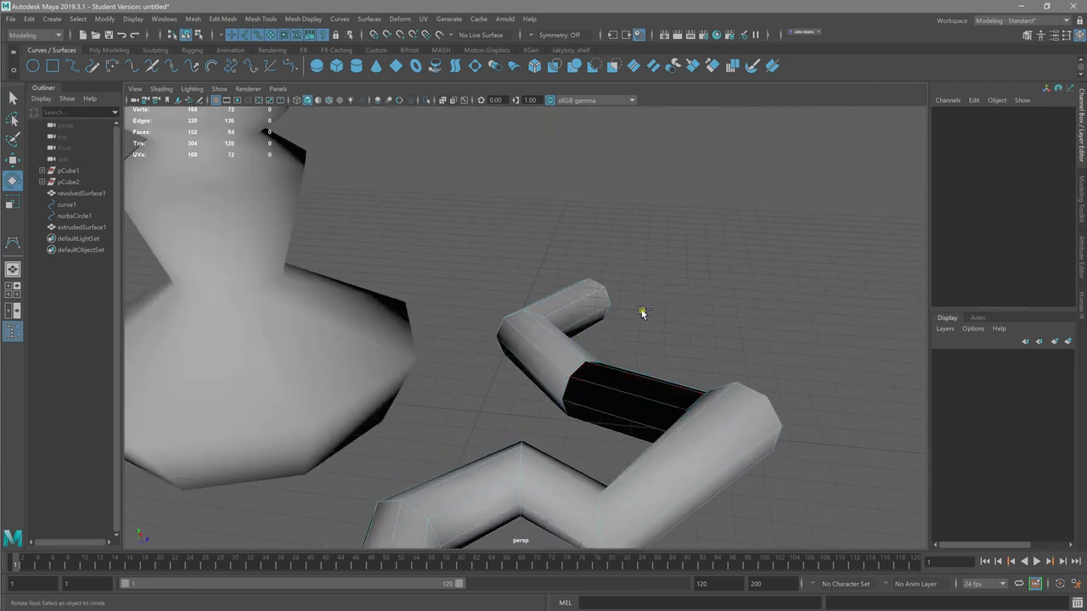
key("ctrl+z")
key("ctrl+z")
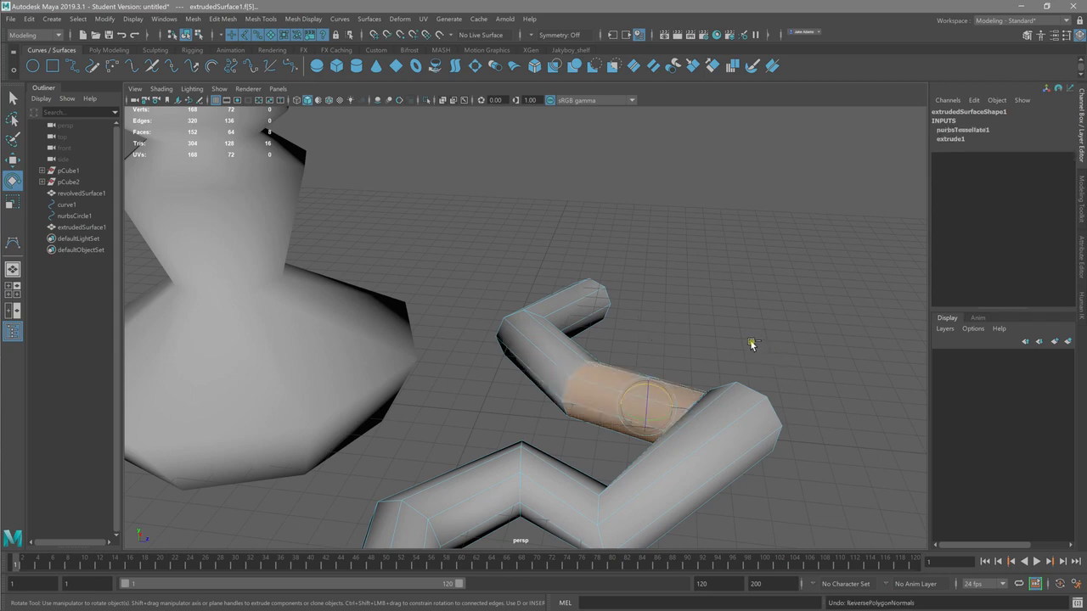
Step: Clear the face selection and return the tube to object mode
left_click(749, 335)
left_click_drag(748, 336, 451, 379, "alt")
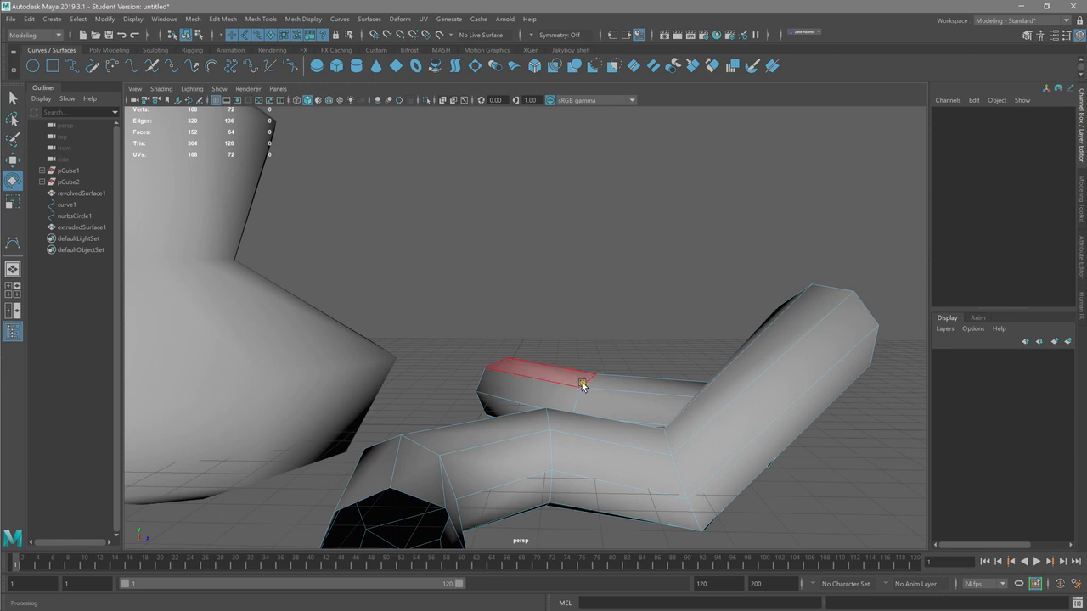
left_click_drag(585, 386, 366, 374, "alt")
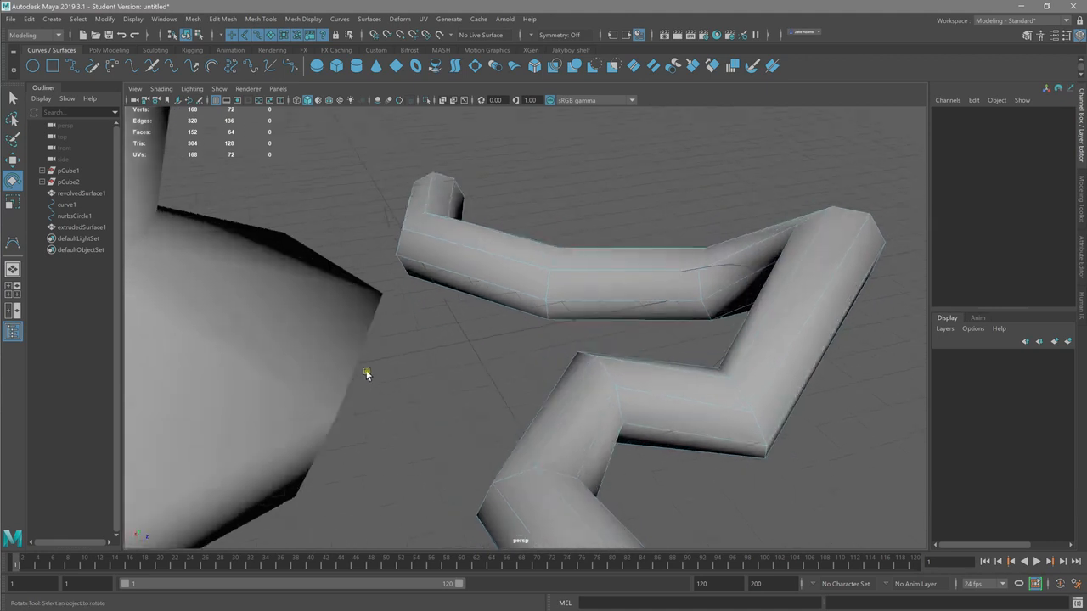
right_click_drag(637, 406, 705, 273)
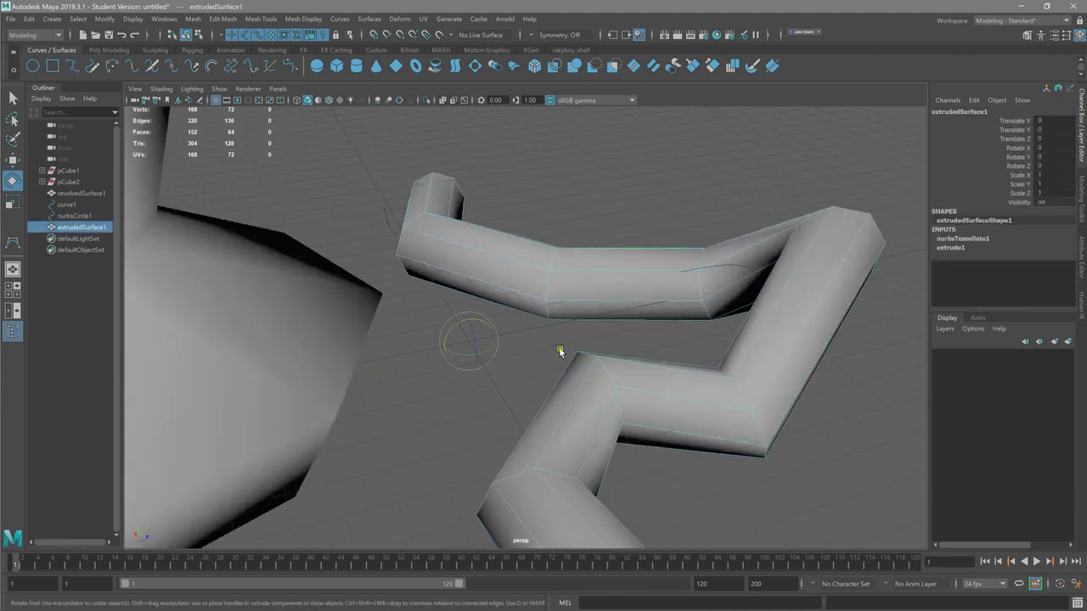
Step: Show the wavy curve's control vertices and move the one near its far bend to adjust the tube
left_click(744, 268)
right_click_drag(745, 270, 673, 270)
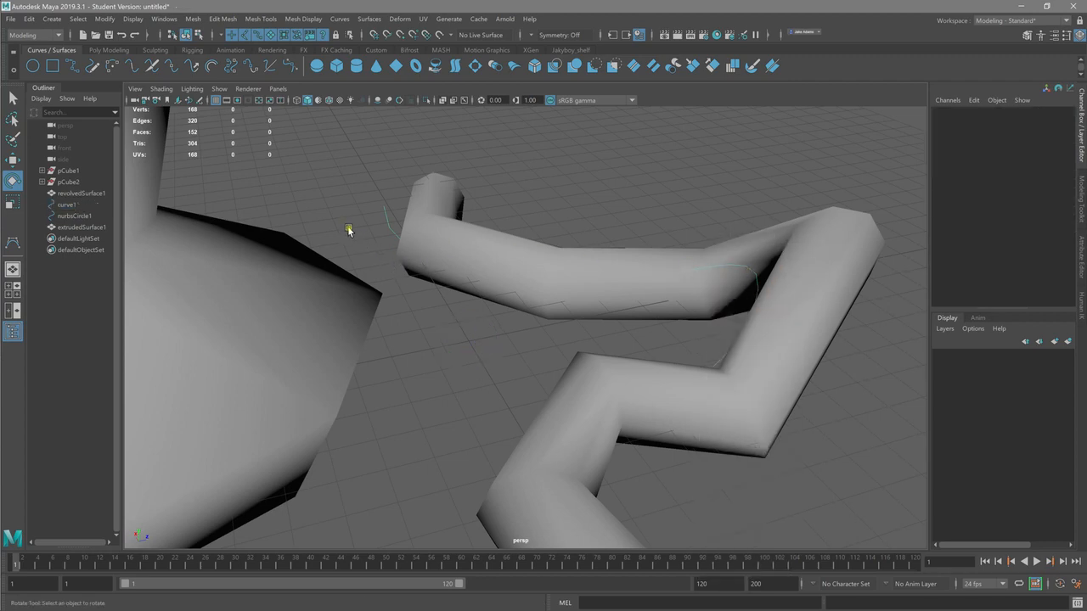
right_click_drag(349, 231, 524, 263, "alt")
middle_click_drag(524, 262, 586, 327, "alt")
left_click_drag(389, 274, 429, 292)
key("w")
left_click_drag(617, 339, 782, 419, "alt")
left_click_drag(639, 374, 339, 450, "alt")
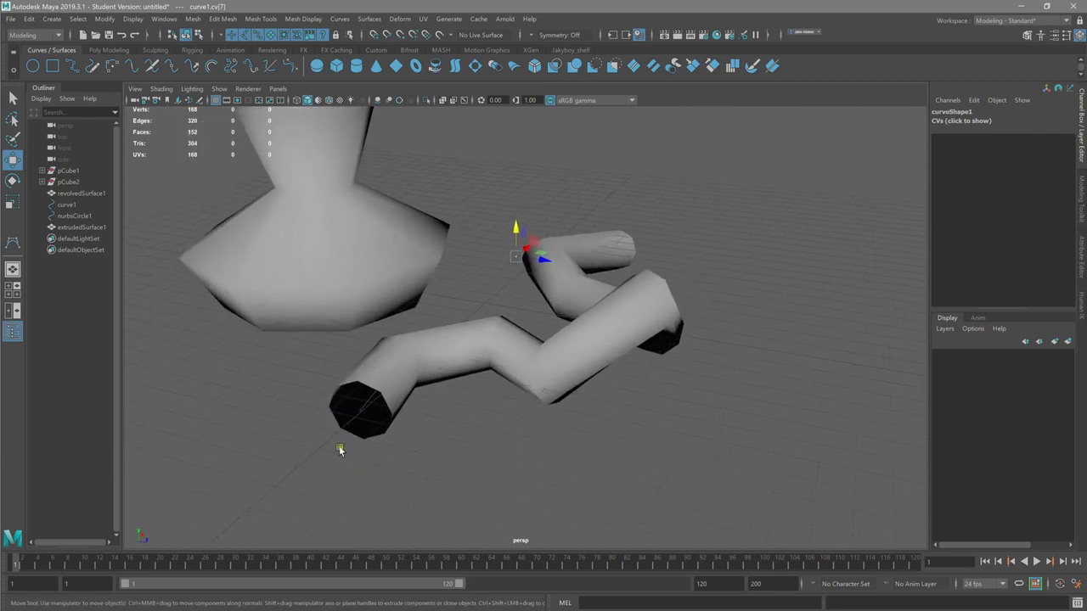
Step: Select the tube together with the wavy curve as objects and delete their construction history
left_click(359, 411)
left_click_drag(361, 395, 274, 407)
right_click_drag(367, 299, 427, 278)
left_click_drag(715, 501, 723, 504)
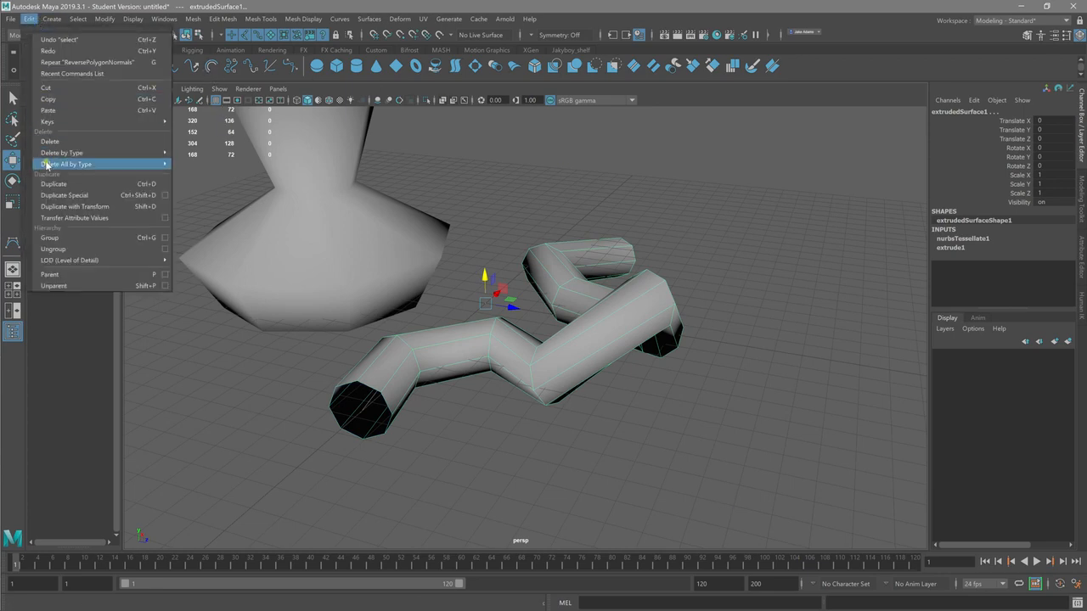
mouse_move(76, 152)
left_click(208, 171)
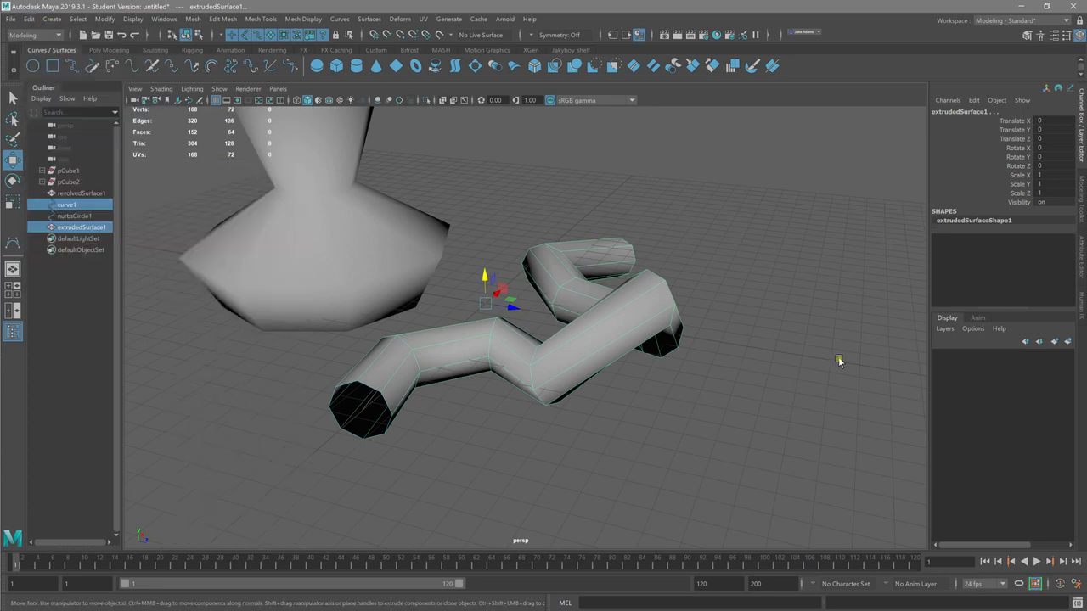
Step: Move only the tube along its Z axis, clear of the wavy curve and the circle, and deselect it
left_click(633, 408)
left_click(566, 359)
left_click_drag(518, 312, 652, 322)
left_click(700, 480)
left_click_drag(643, 456, 619, 436, "alt")
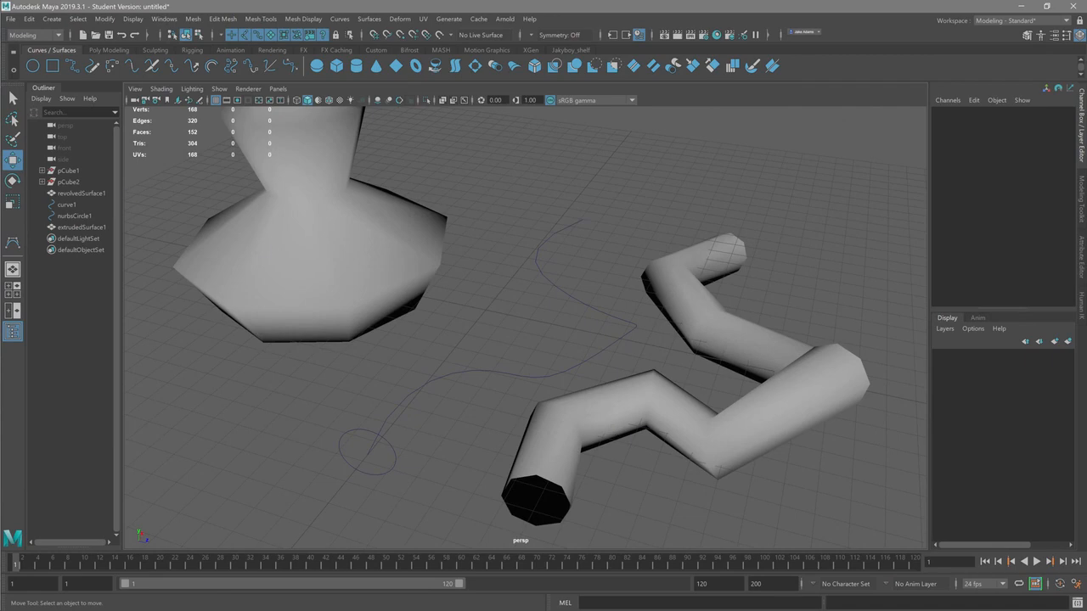